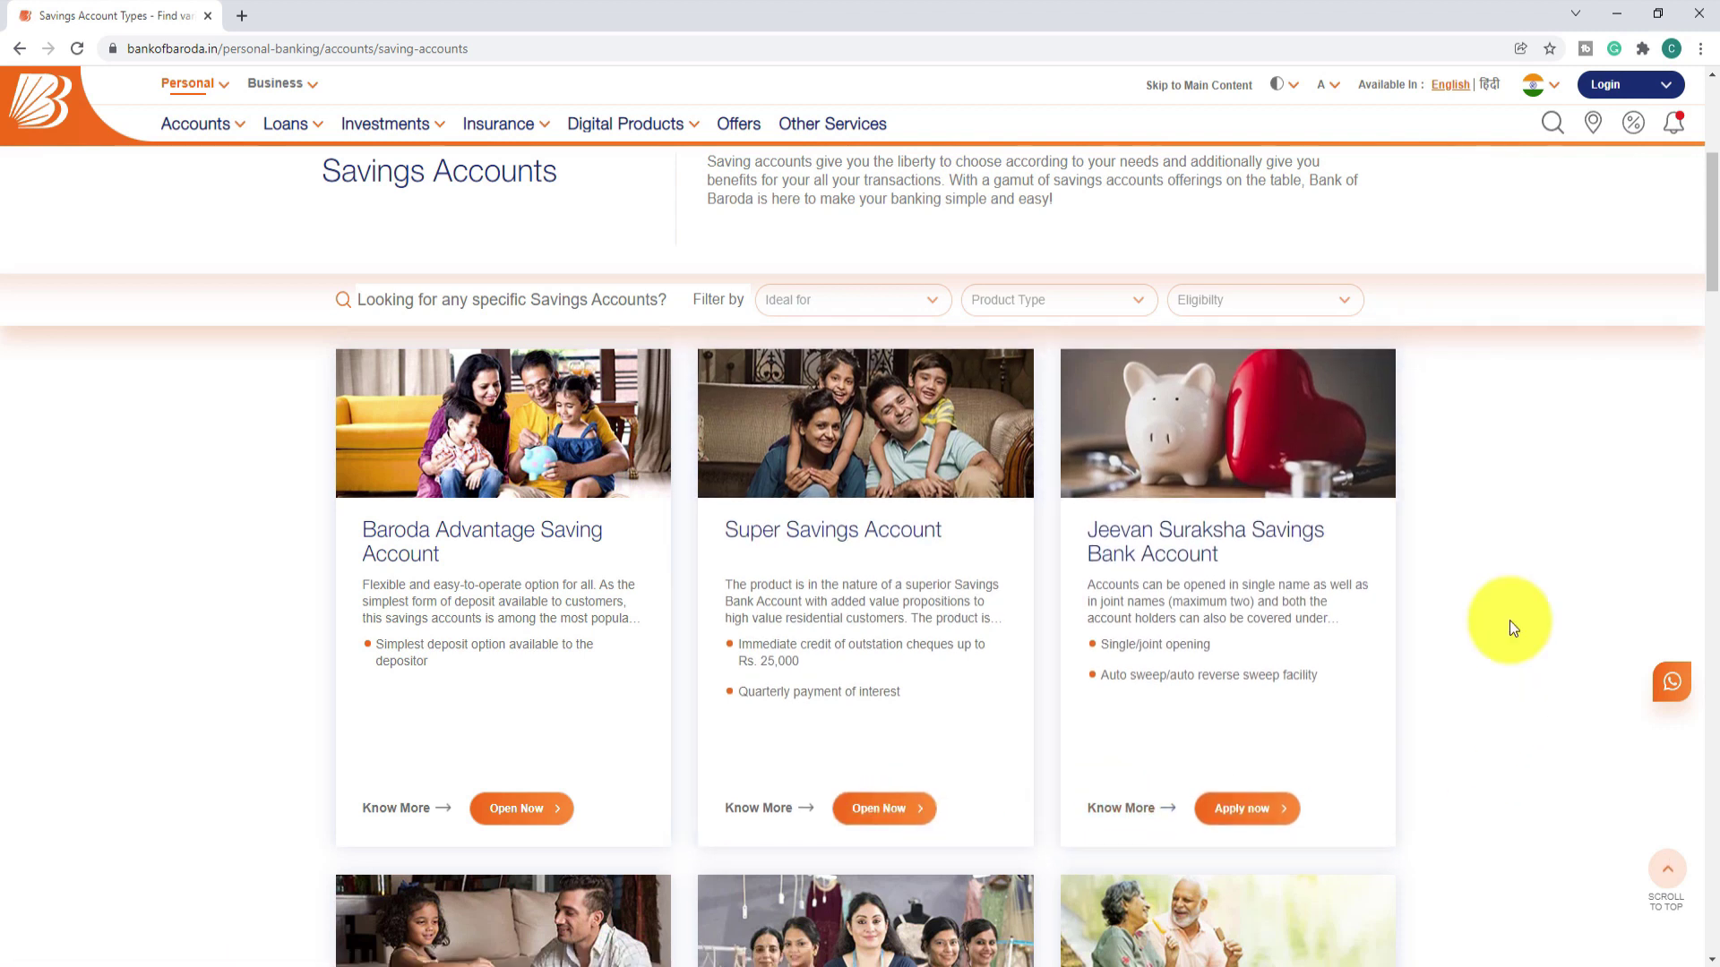
Step: Scroll down the Savings Accounts page to view account cards such as Super Savings and Jeevan Suraksha
scroll(1509, 620, down, 5)
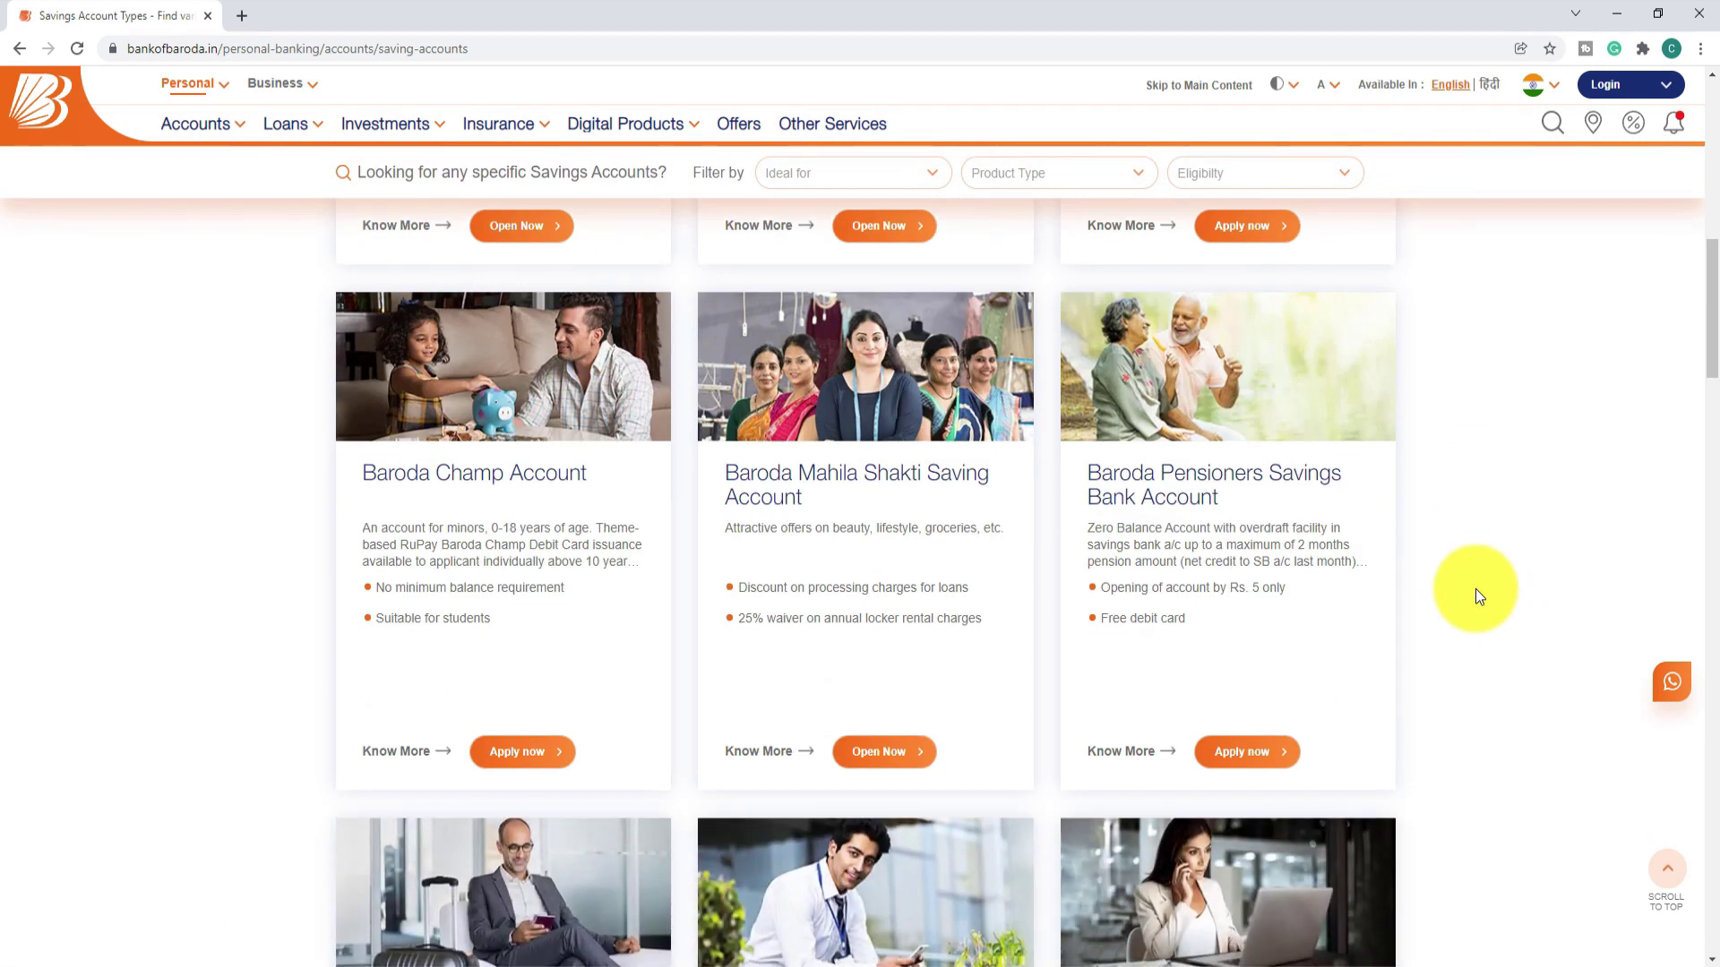
scroll(1475, 589, down, 1)
scroll(1475, 589, down, 4)
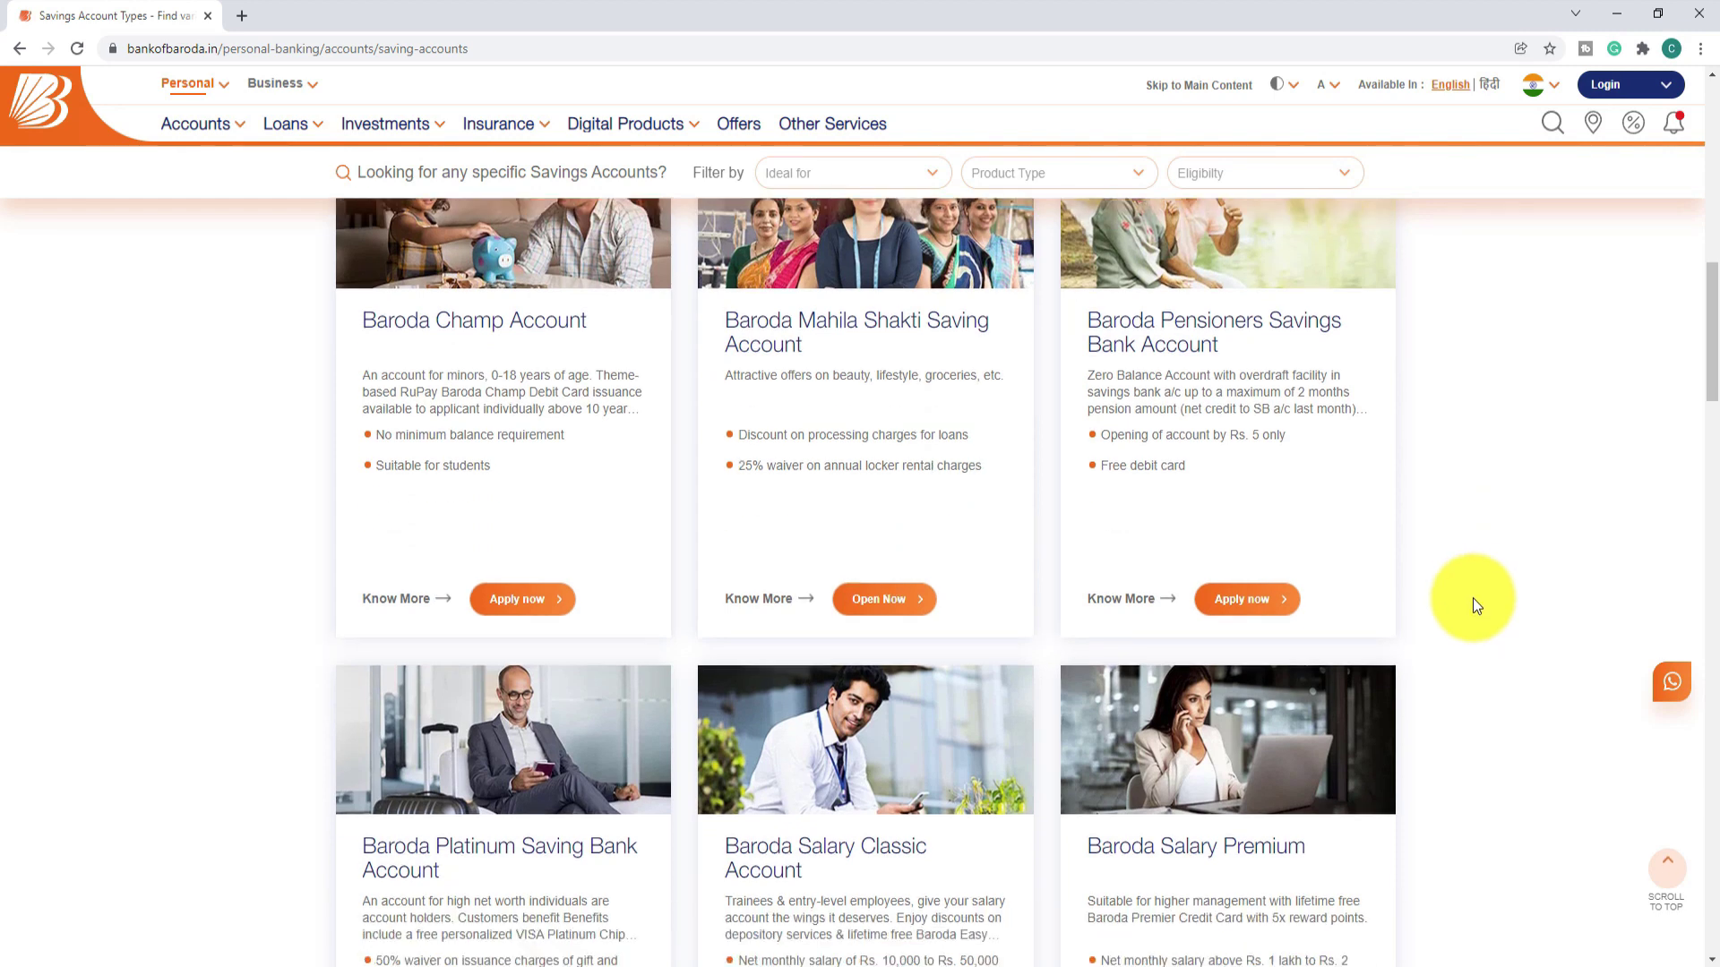
scroll(1449, 680, down, 2)
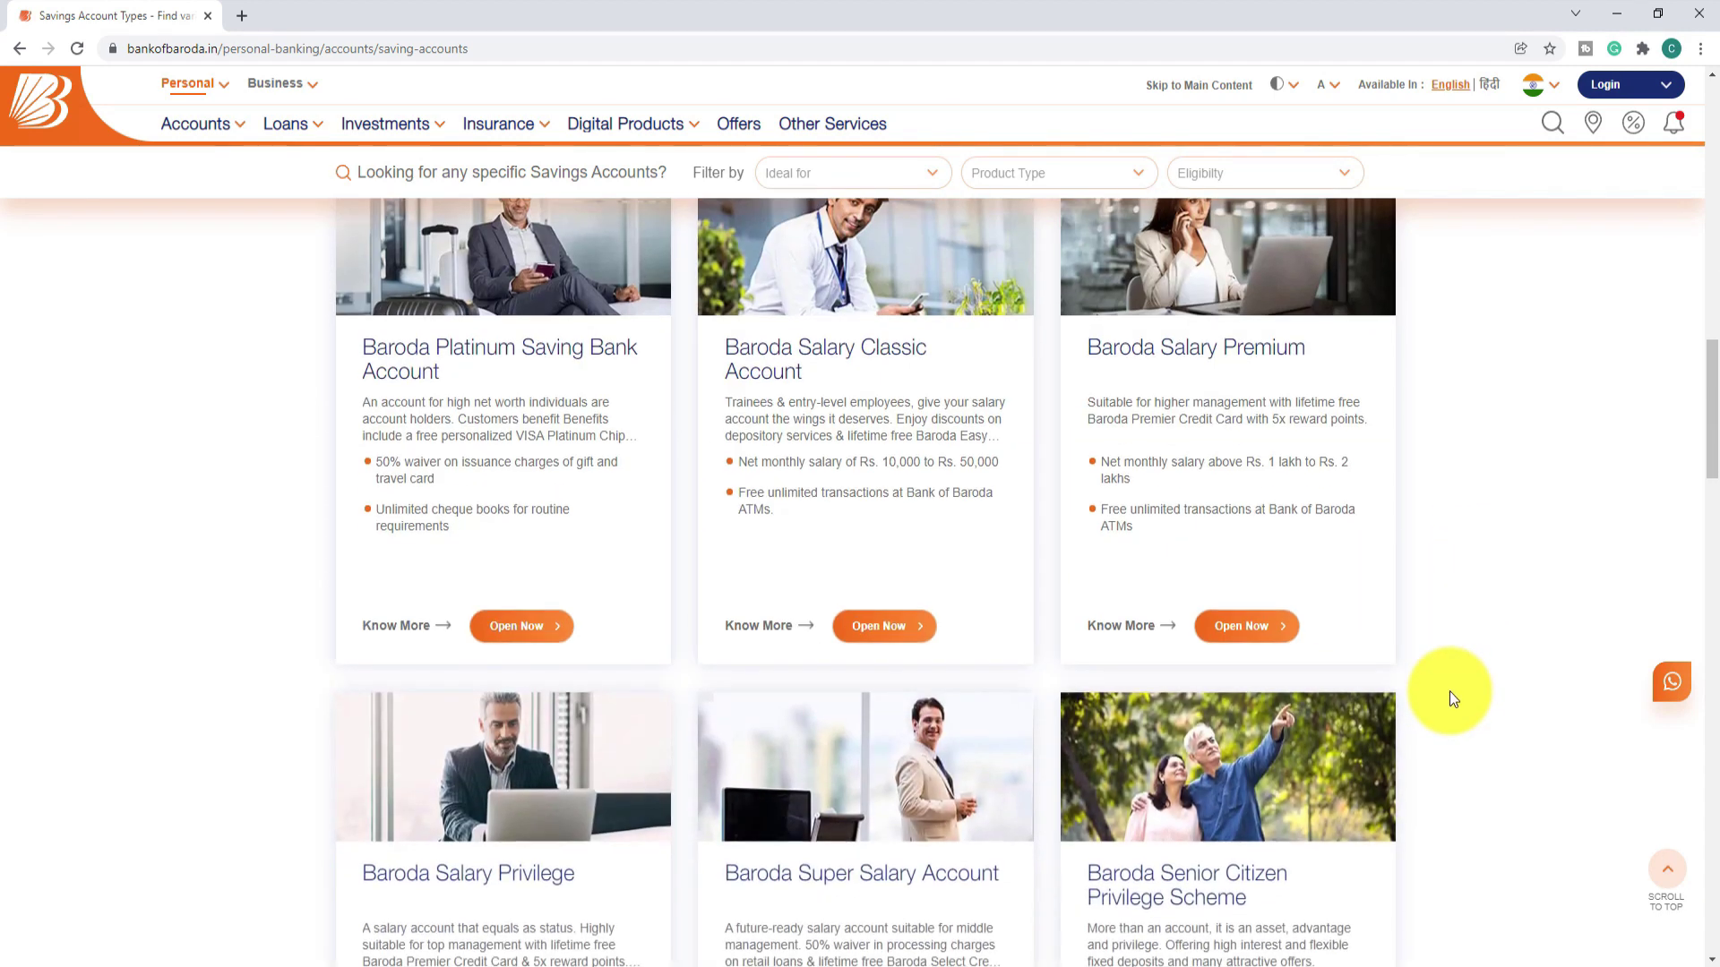
scroll(1449, 690, down, 2)
scroll(1450, 690, up, 10)
scroll(1448, 689, up, 5)
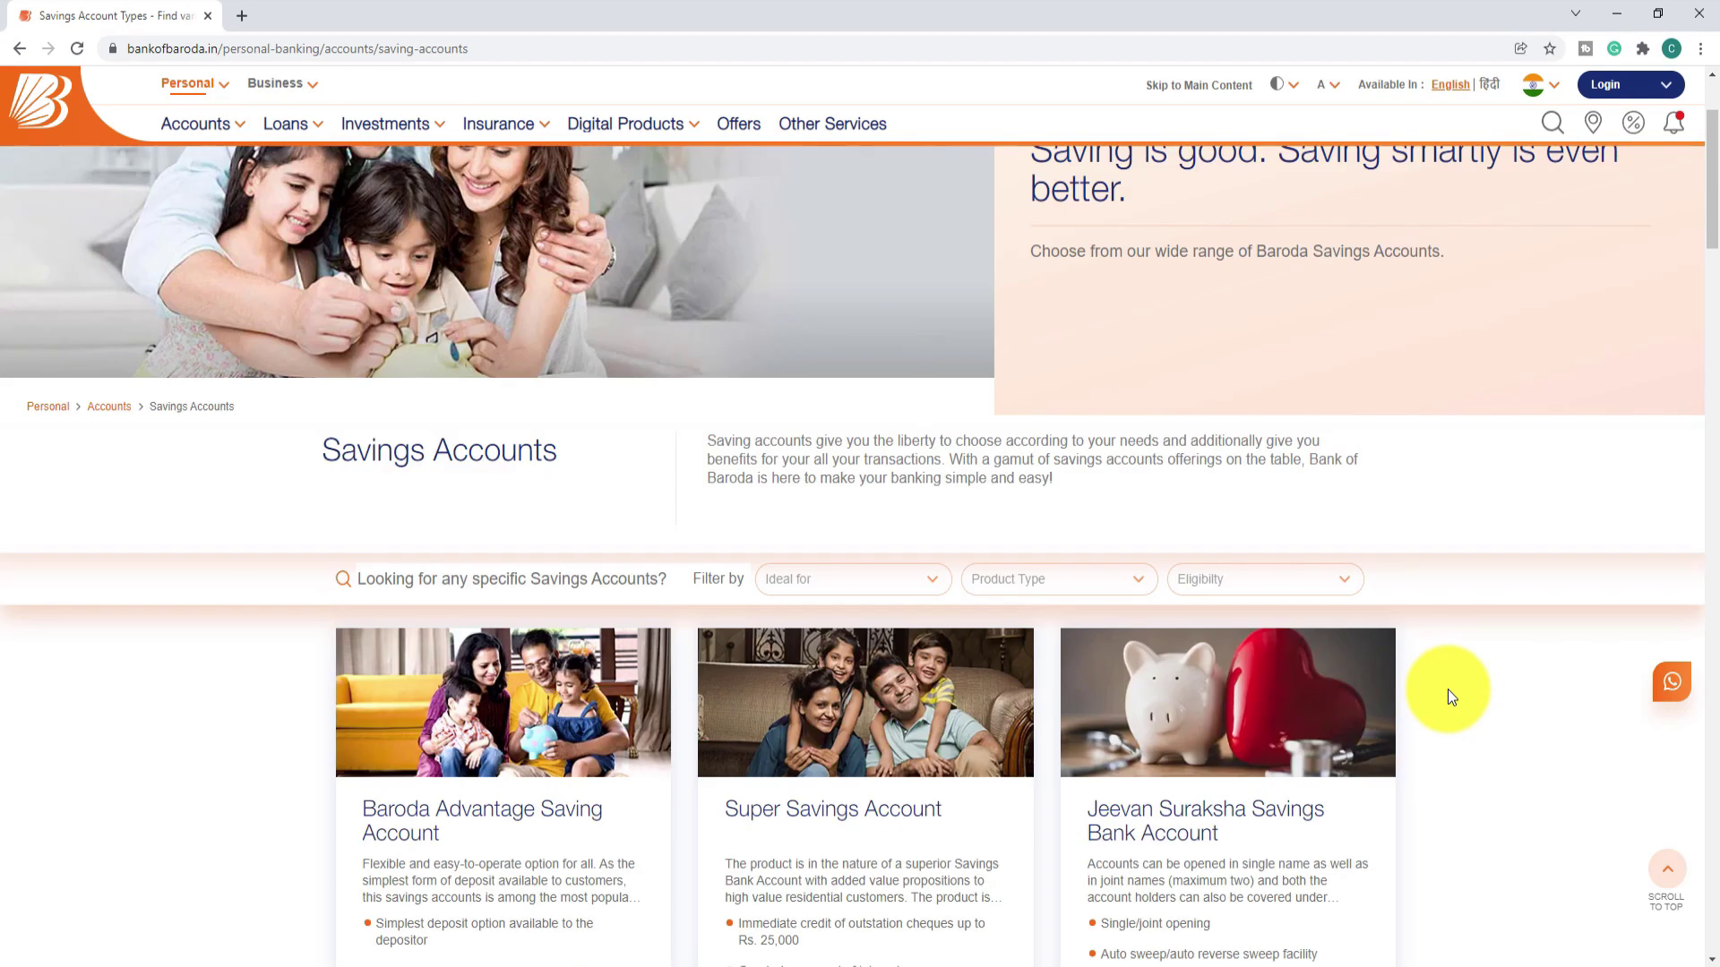
key(alt+Left)
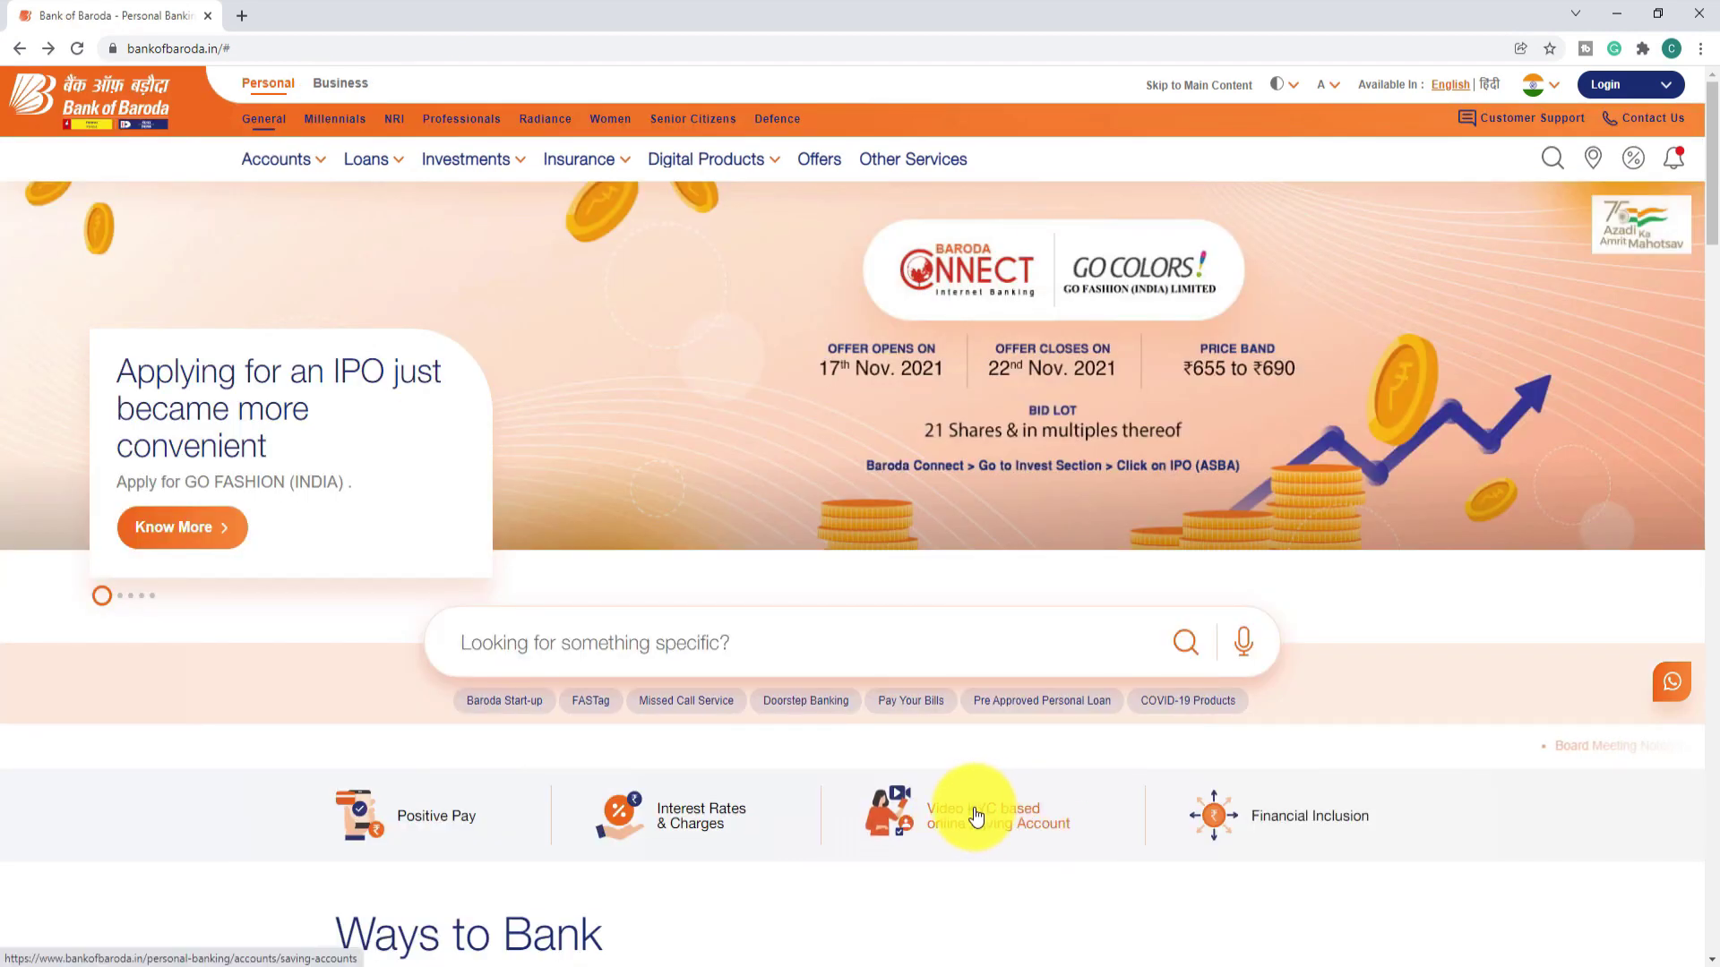
click(944, 818)
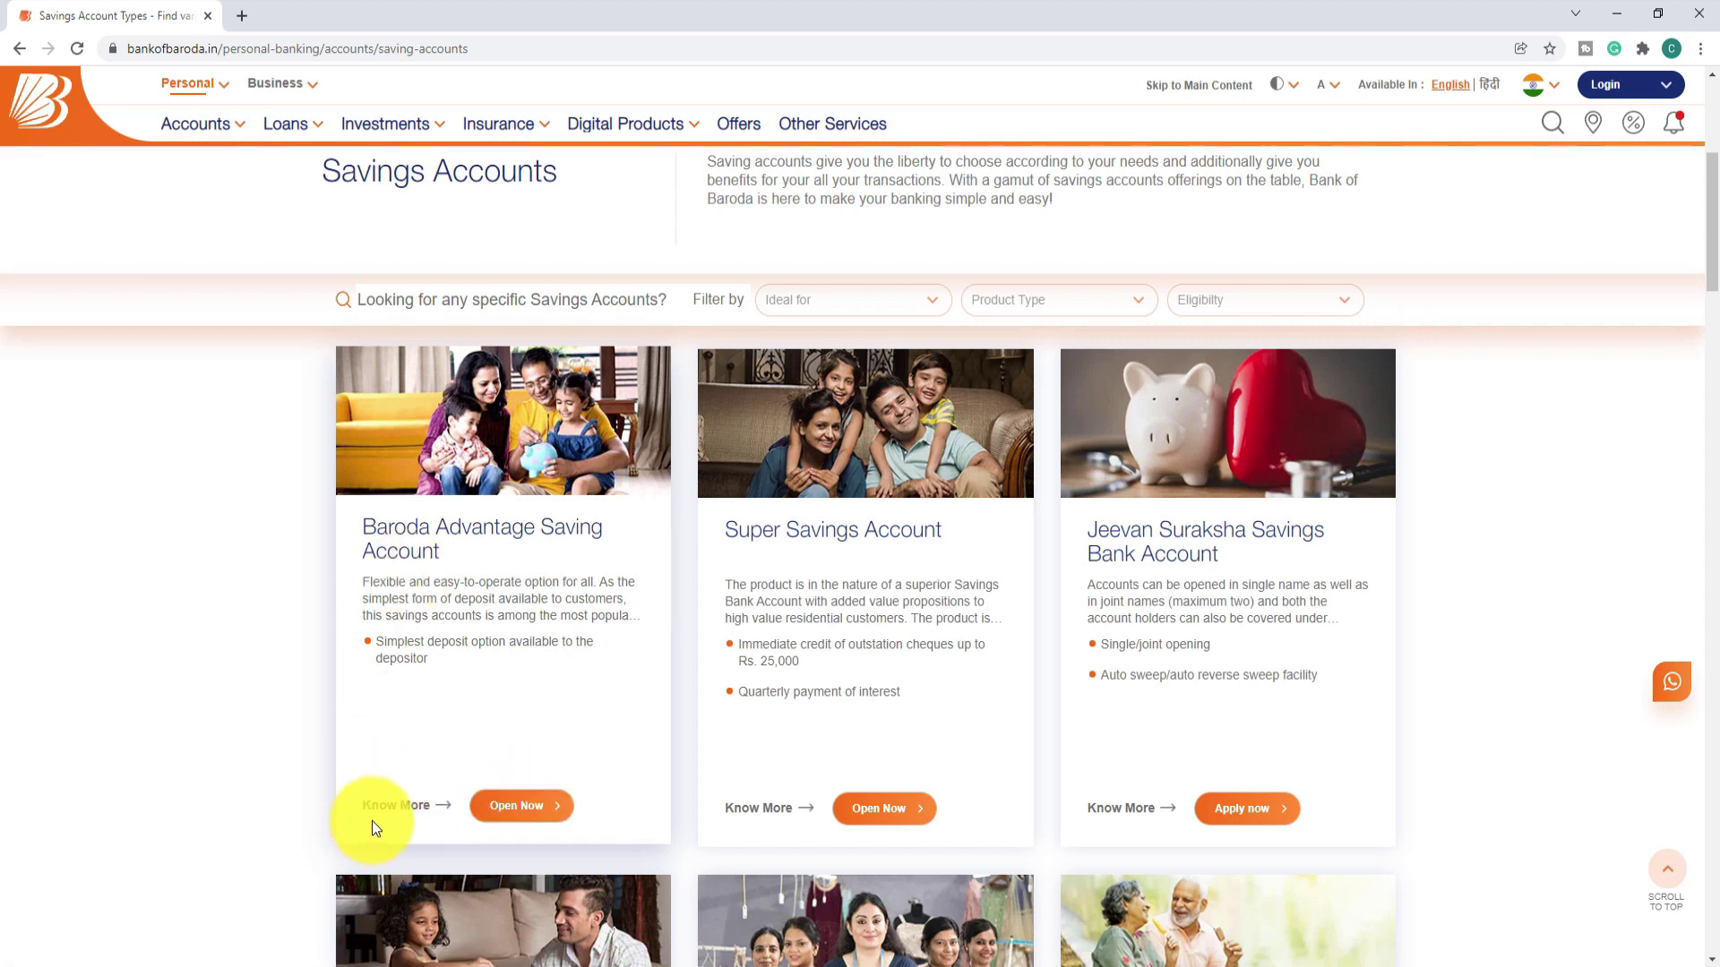
Step: Start a Baroda Advantage Saving Account, check the PAN, Aadhaar-mobile and e-mail requirements, and confirm
click(536, 806)
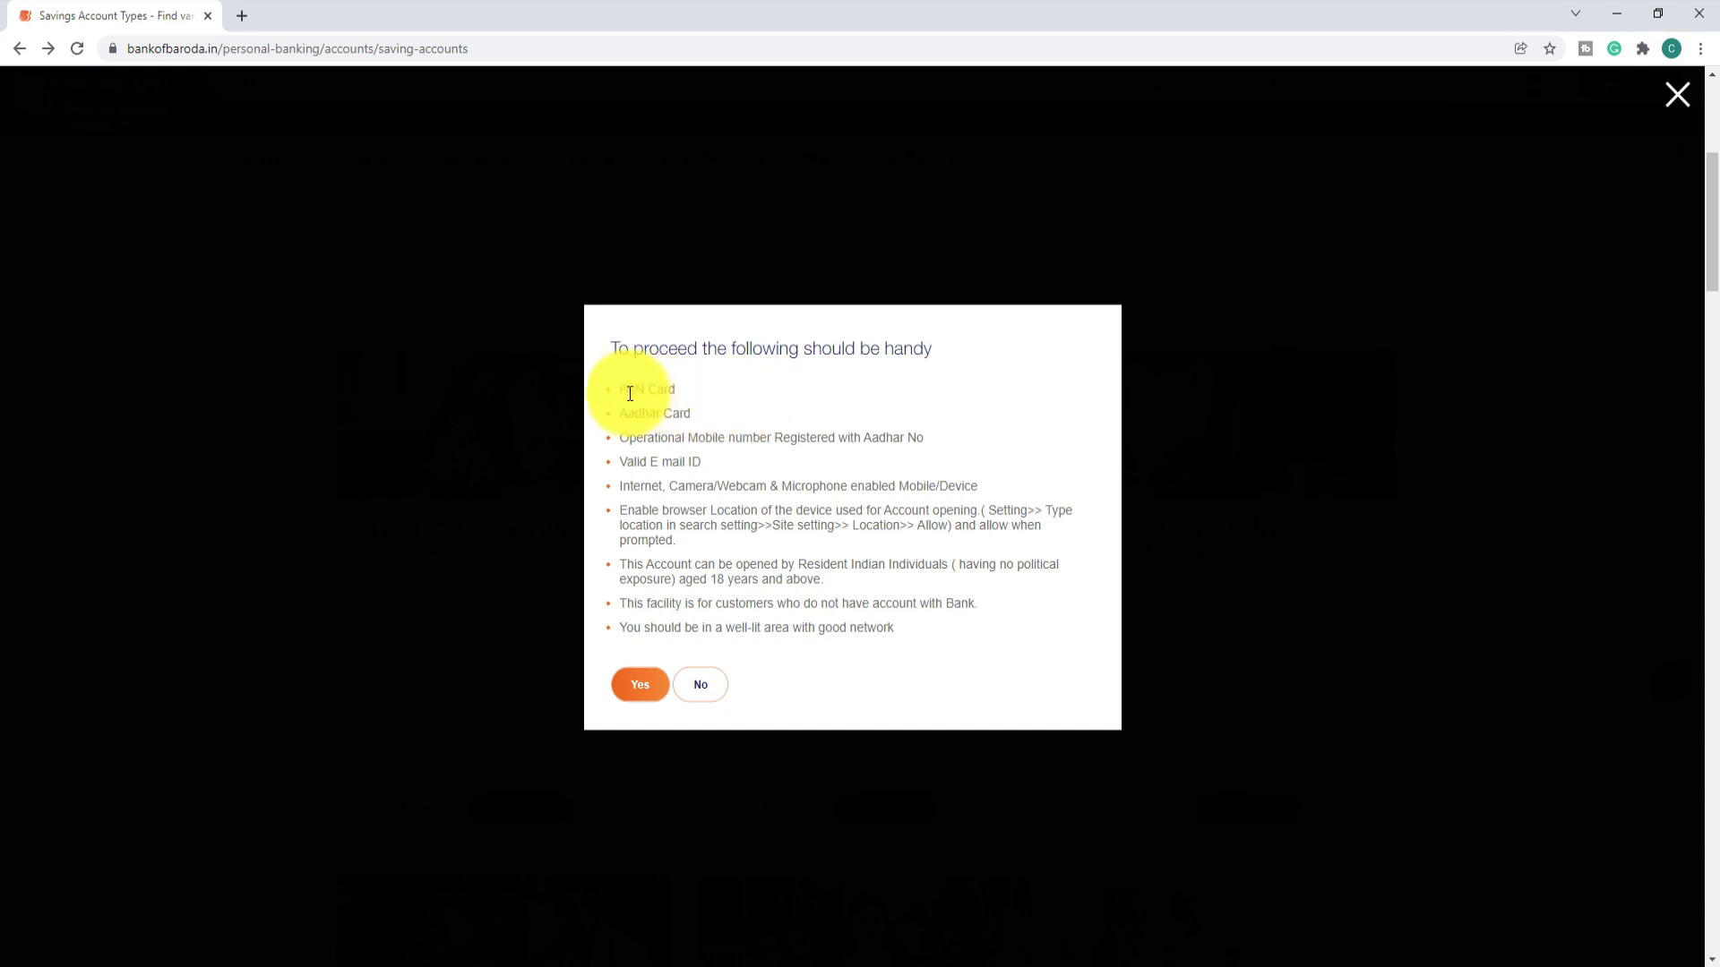
drag(619, 388, 699, 421)
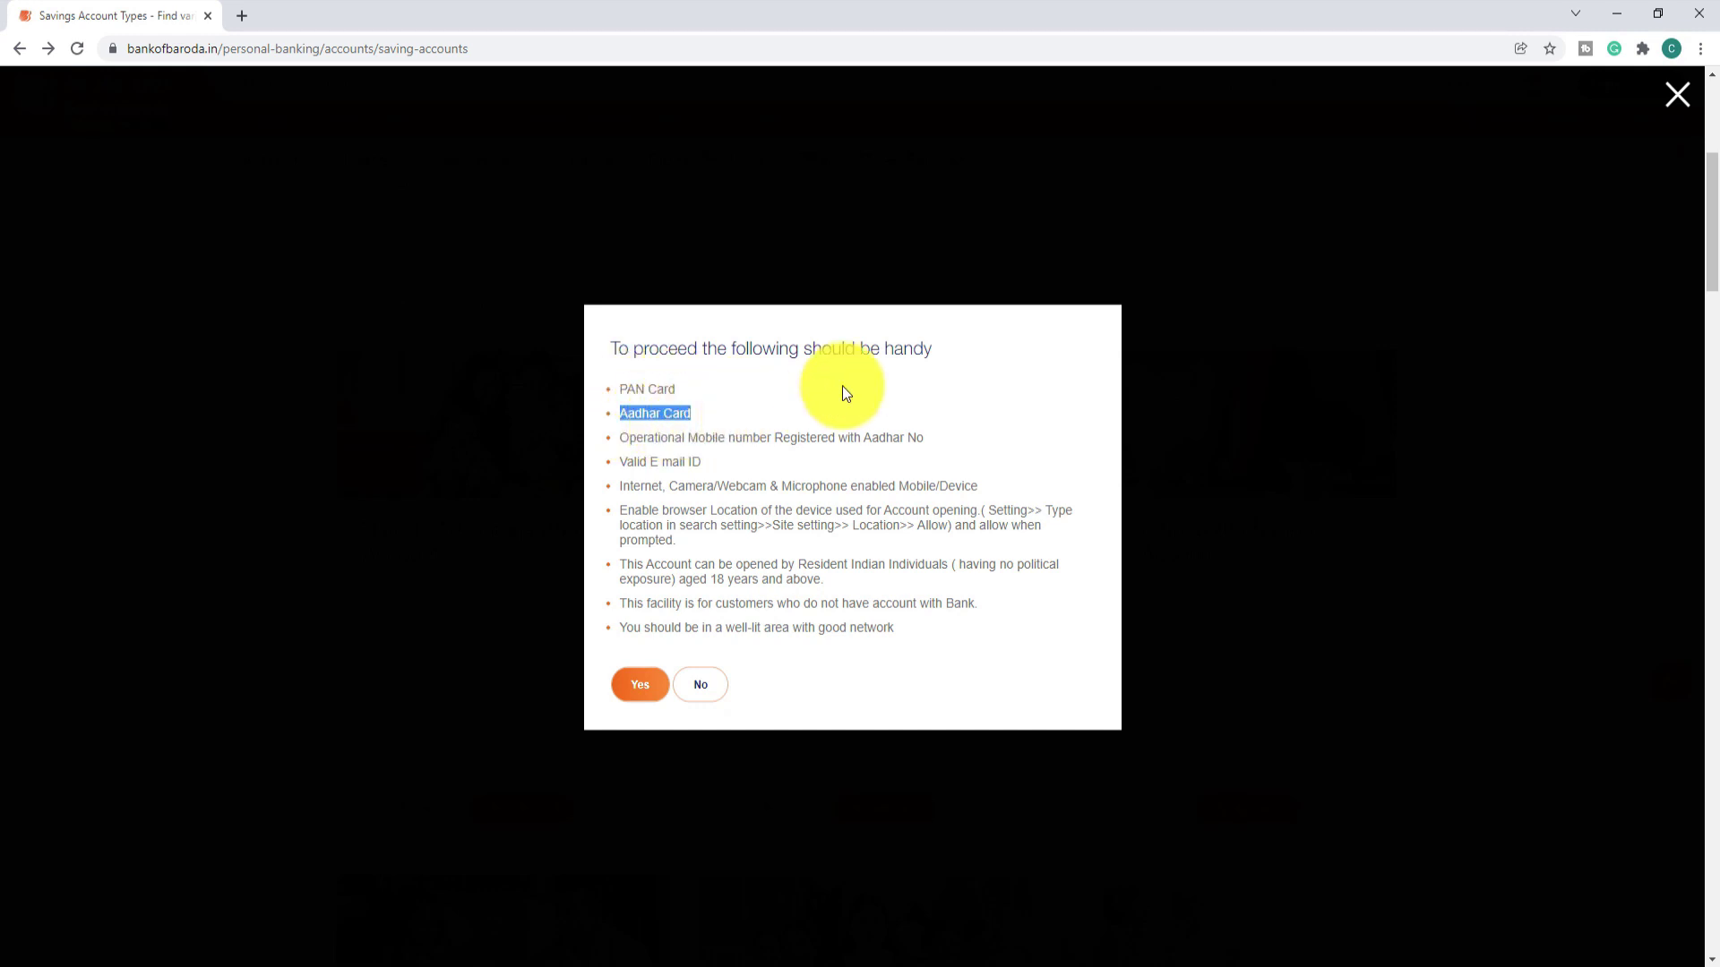
click(883, 442)
drag(924, 438, 851, 439)
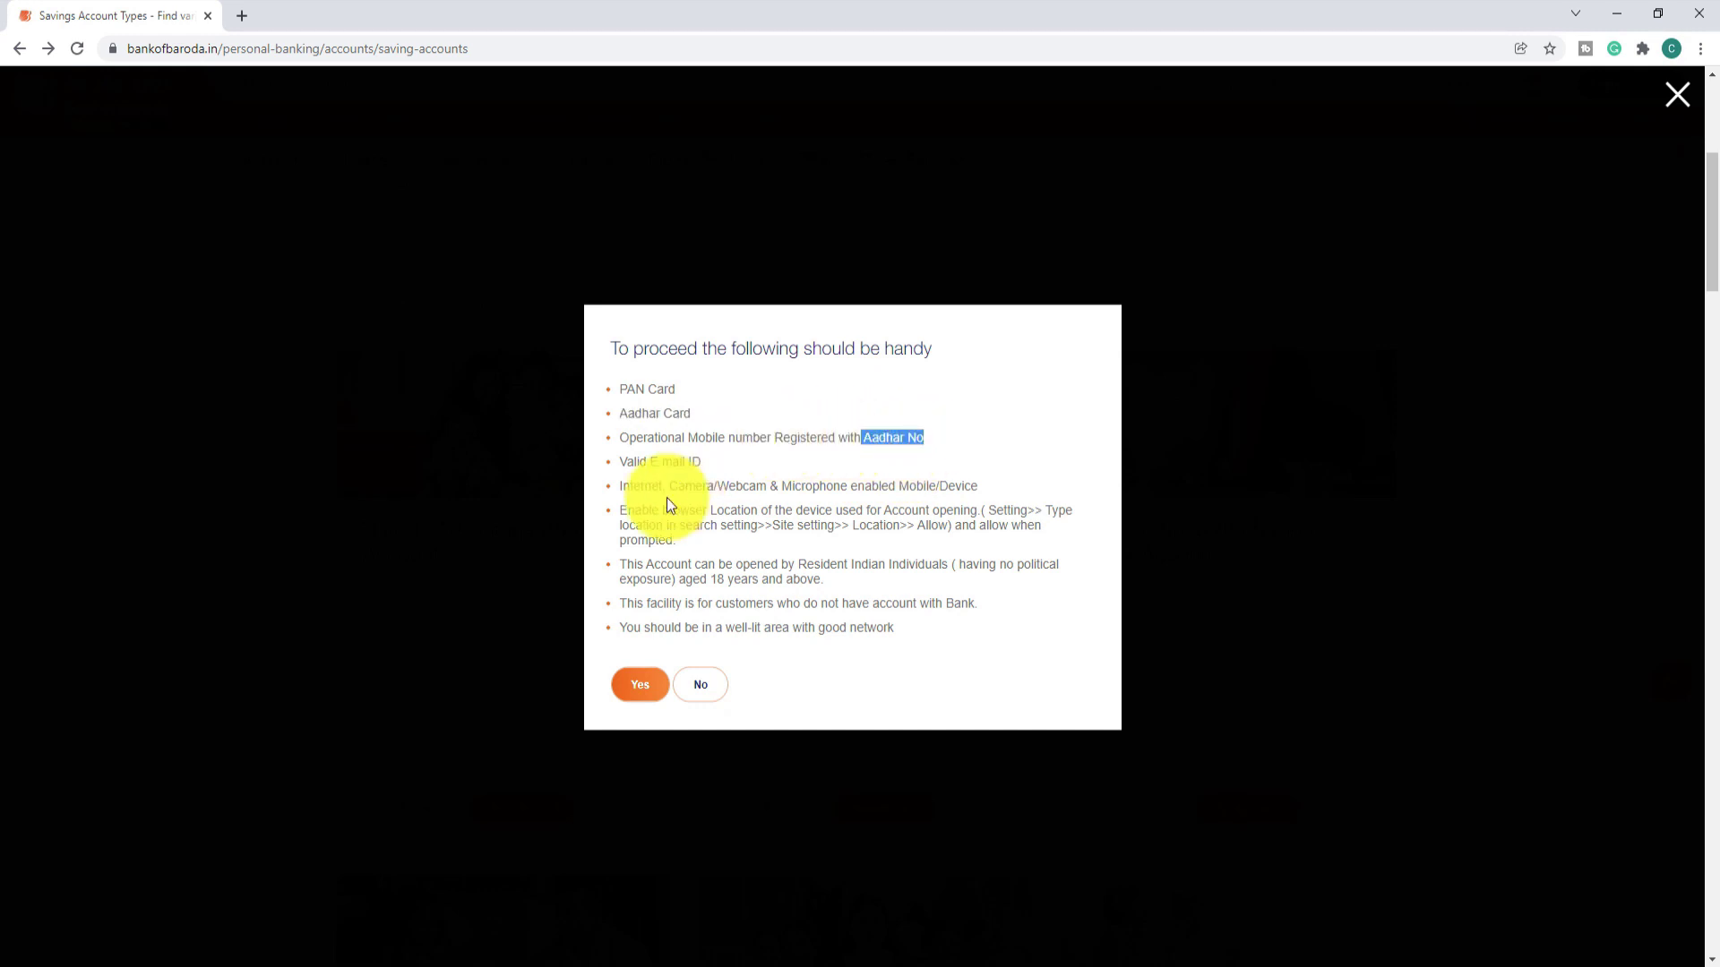
drag(627, 462, 709, 467)
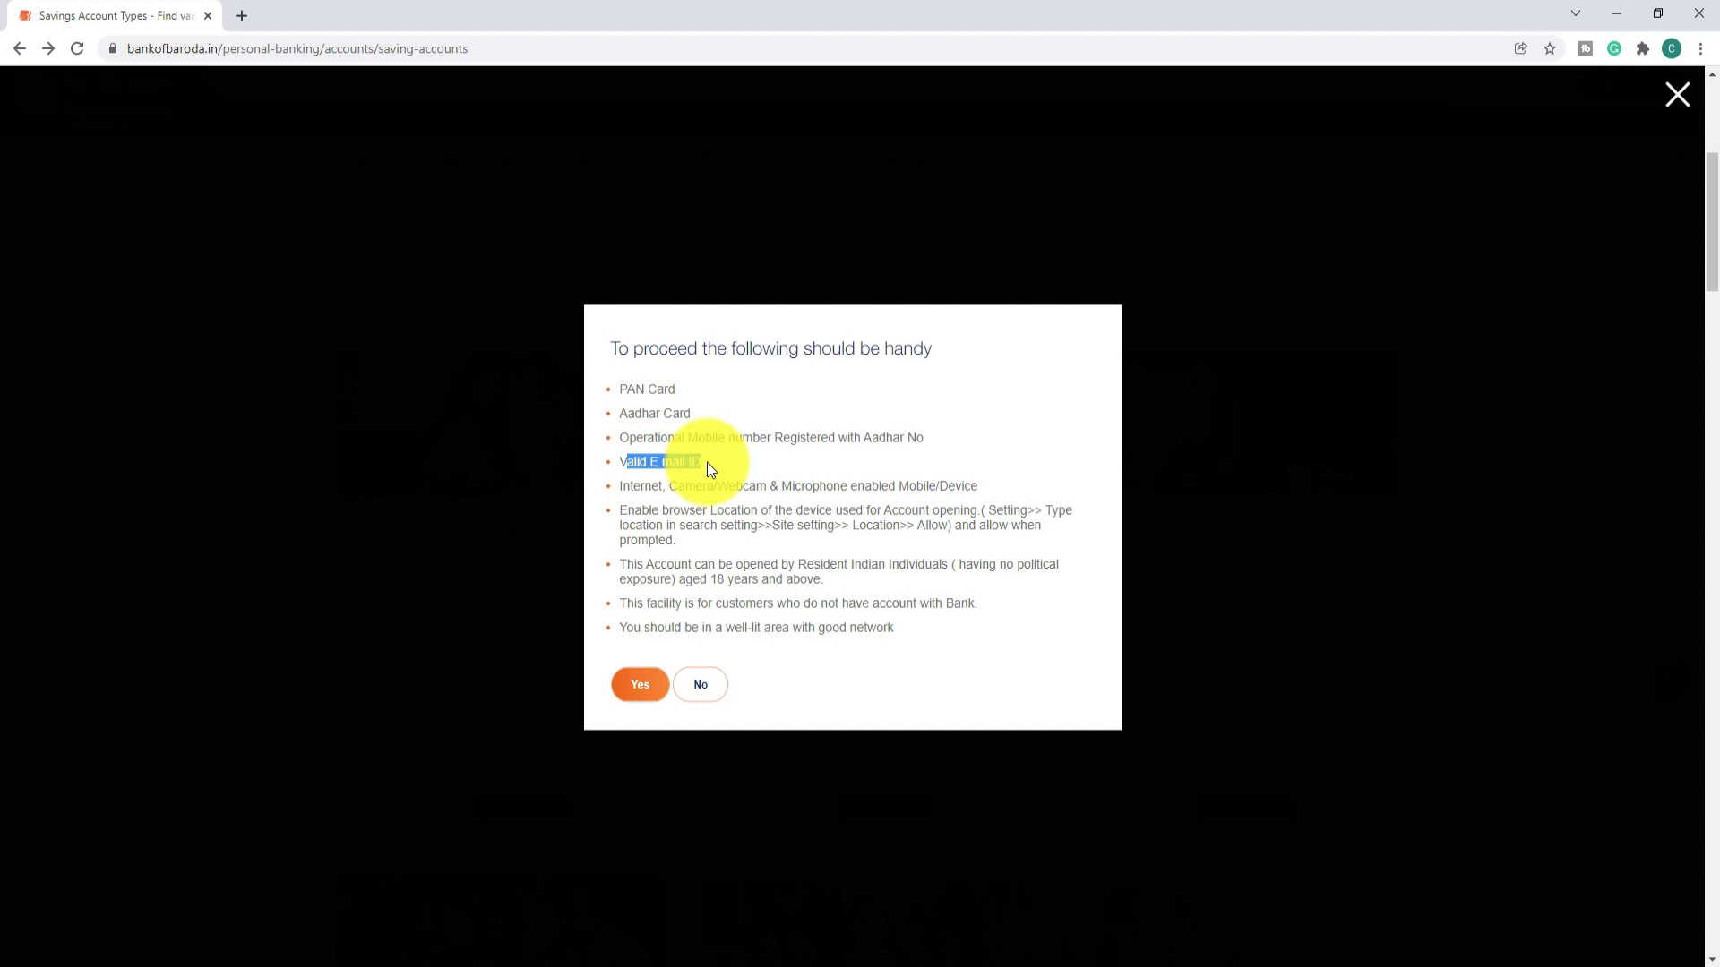
click(640, 690)
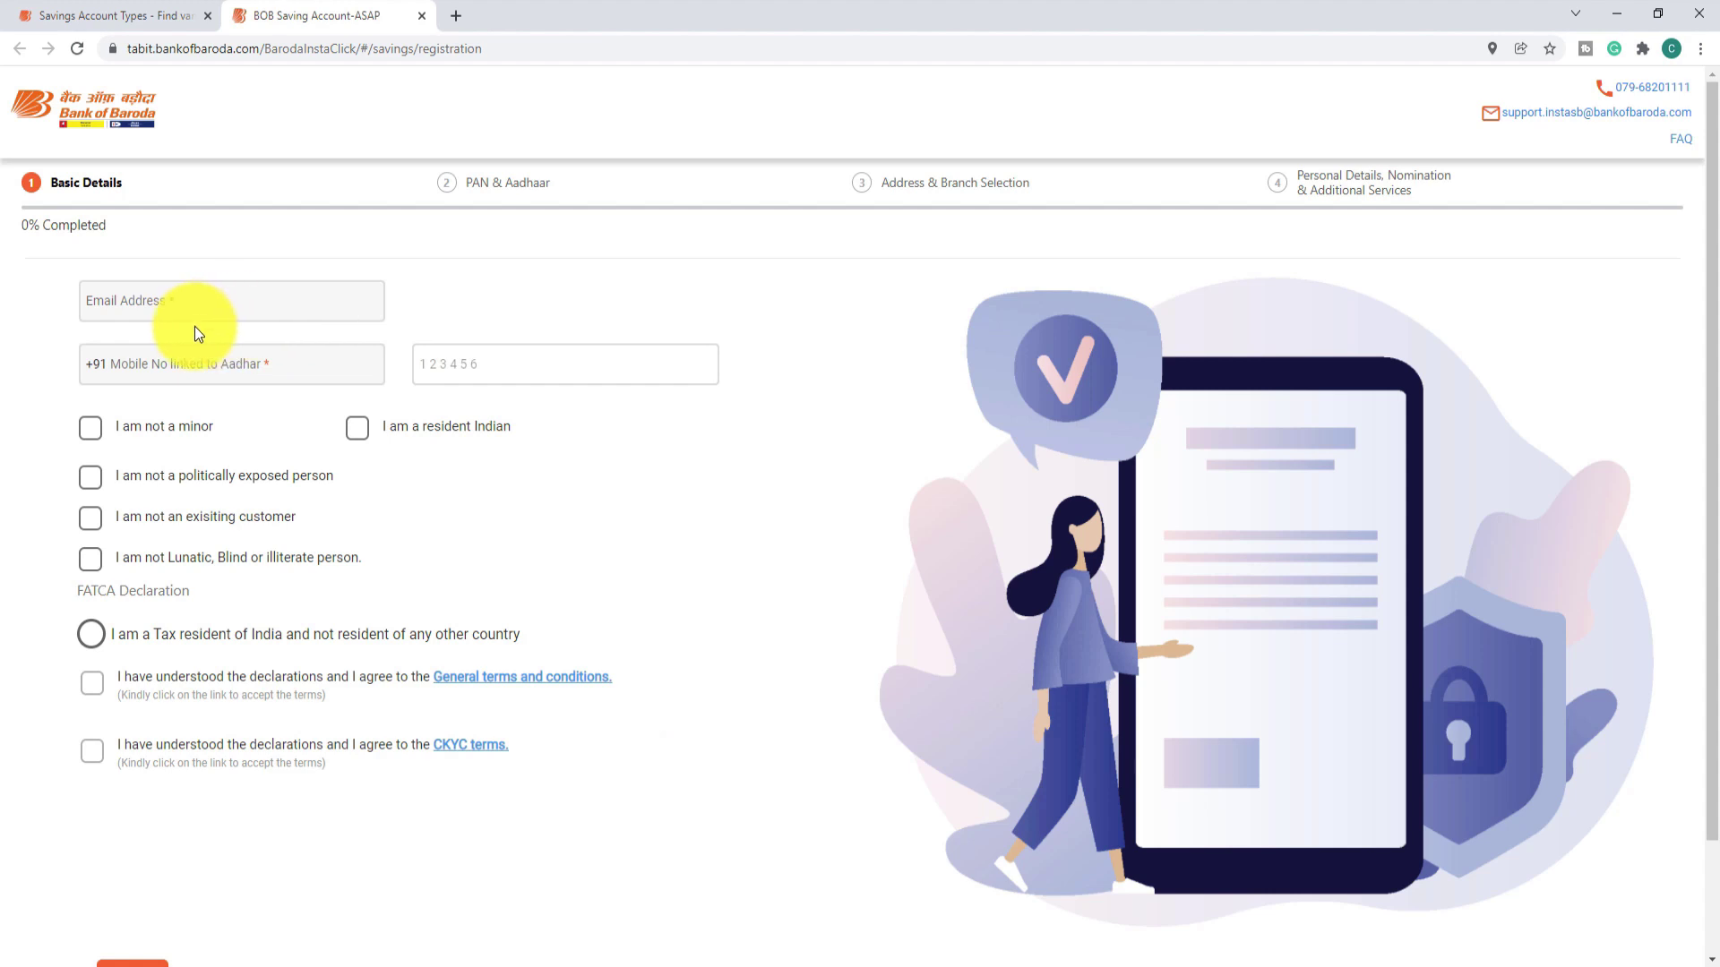
Step: Enter the applicant's e-mail address and send its verification link
click(130, 302)
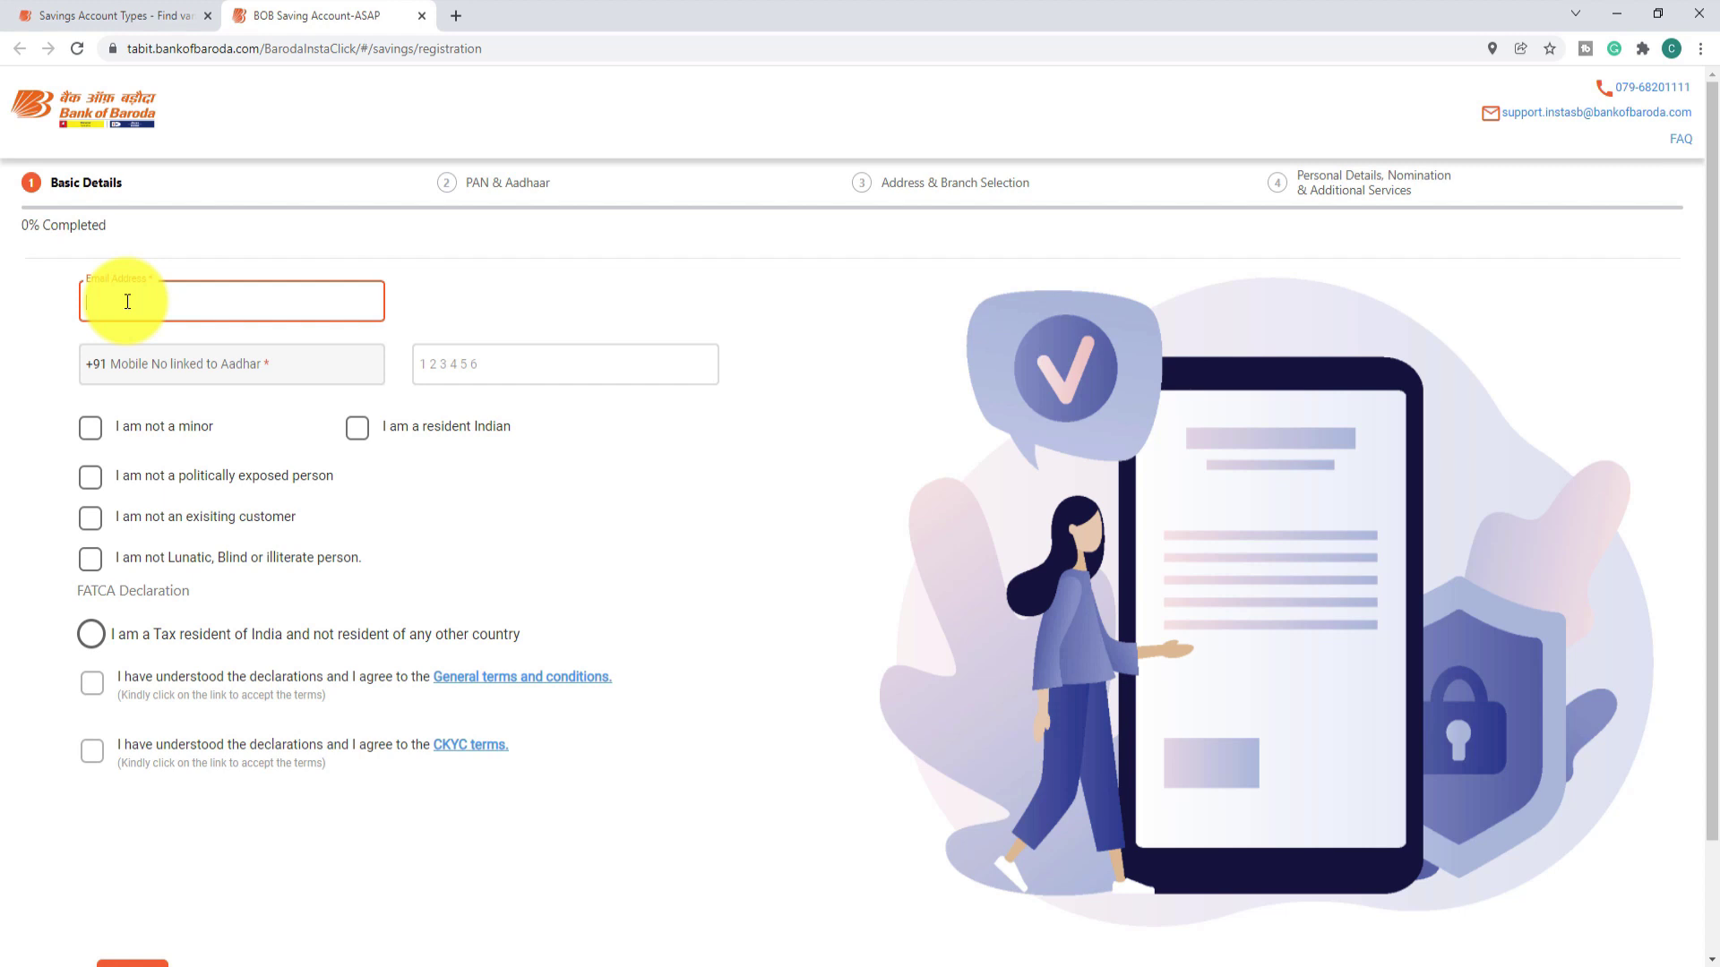
key(ctrl+v)
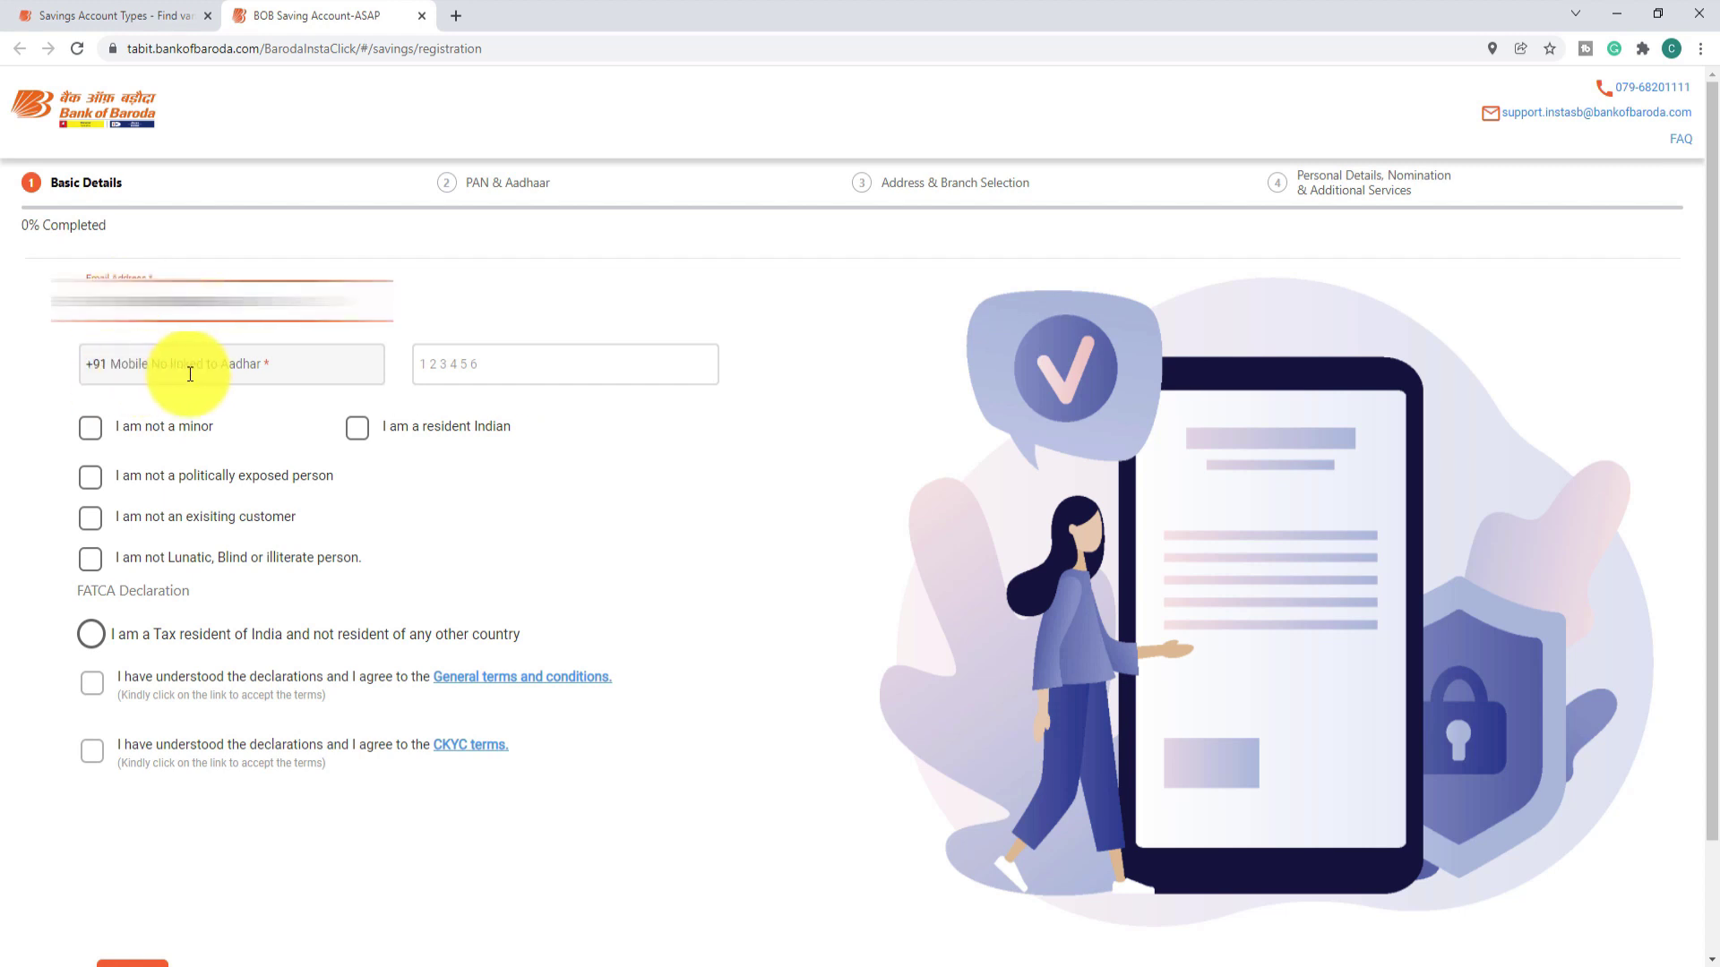
click(189, 375)
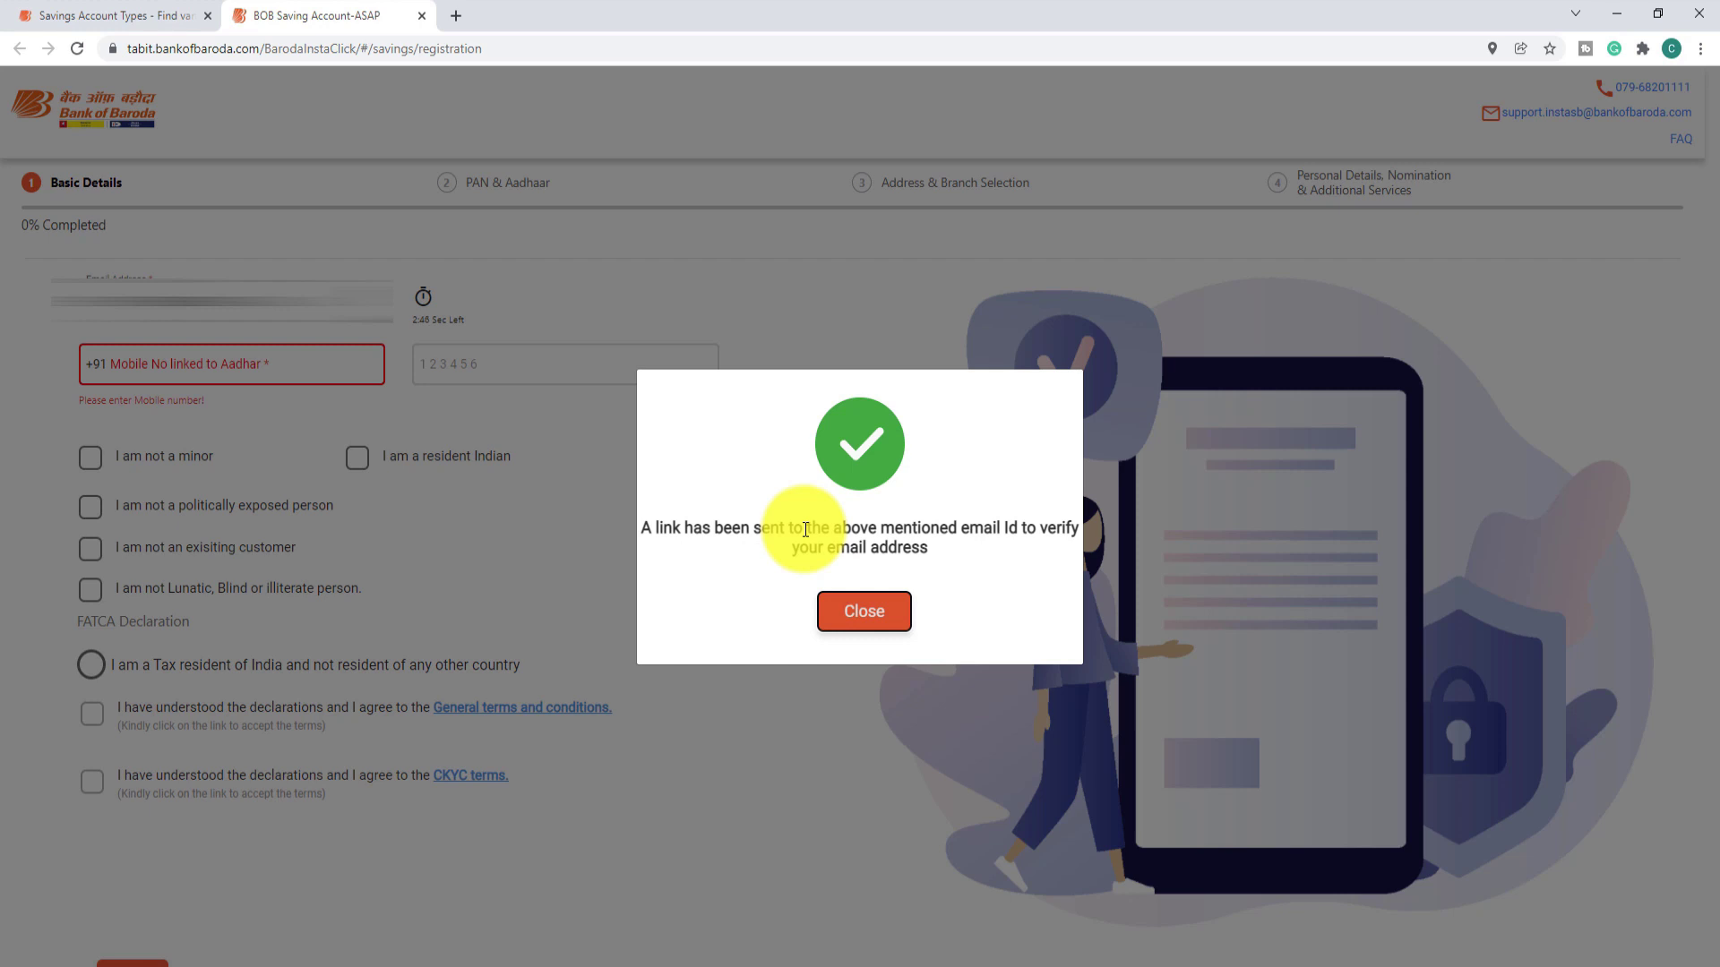
click(864, 612)
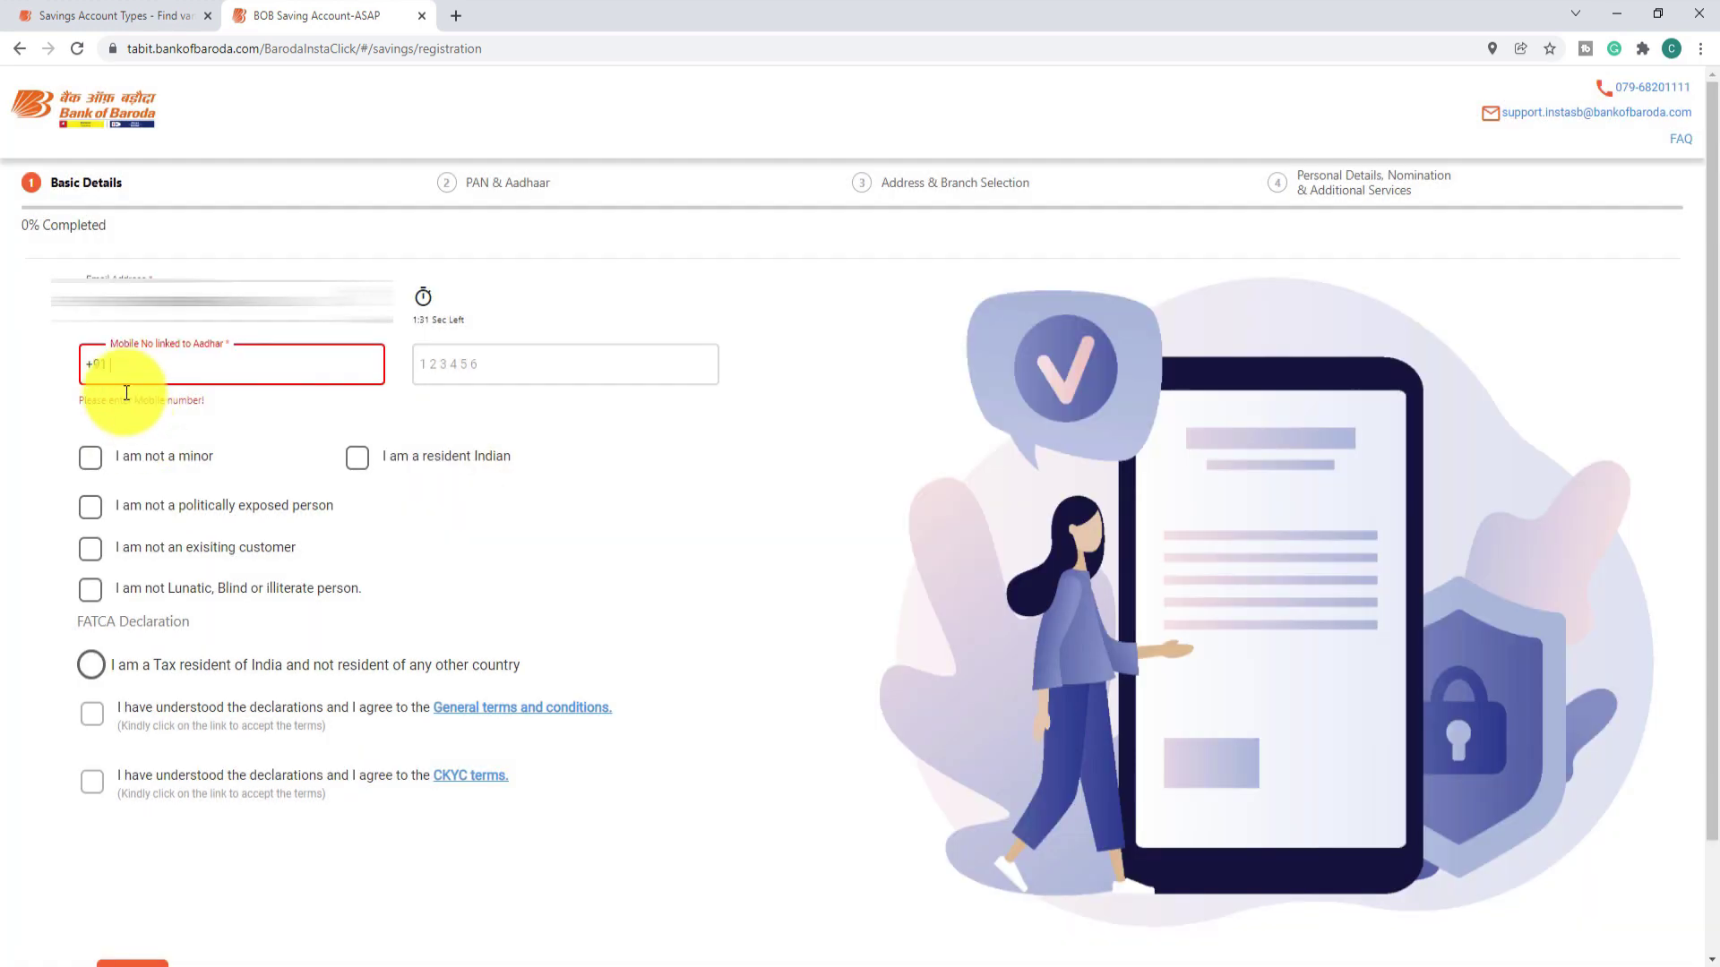
Step: Enter the Aadhaar-linked mobile number, request an OTP, and type the received code
click(142, 363)
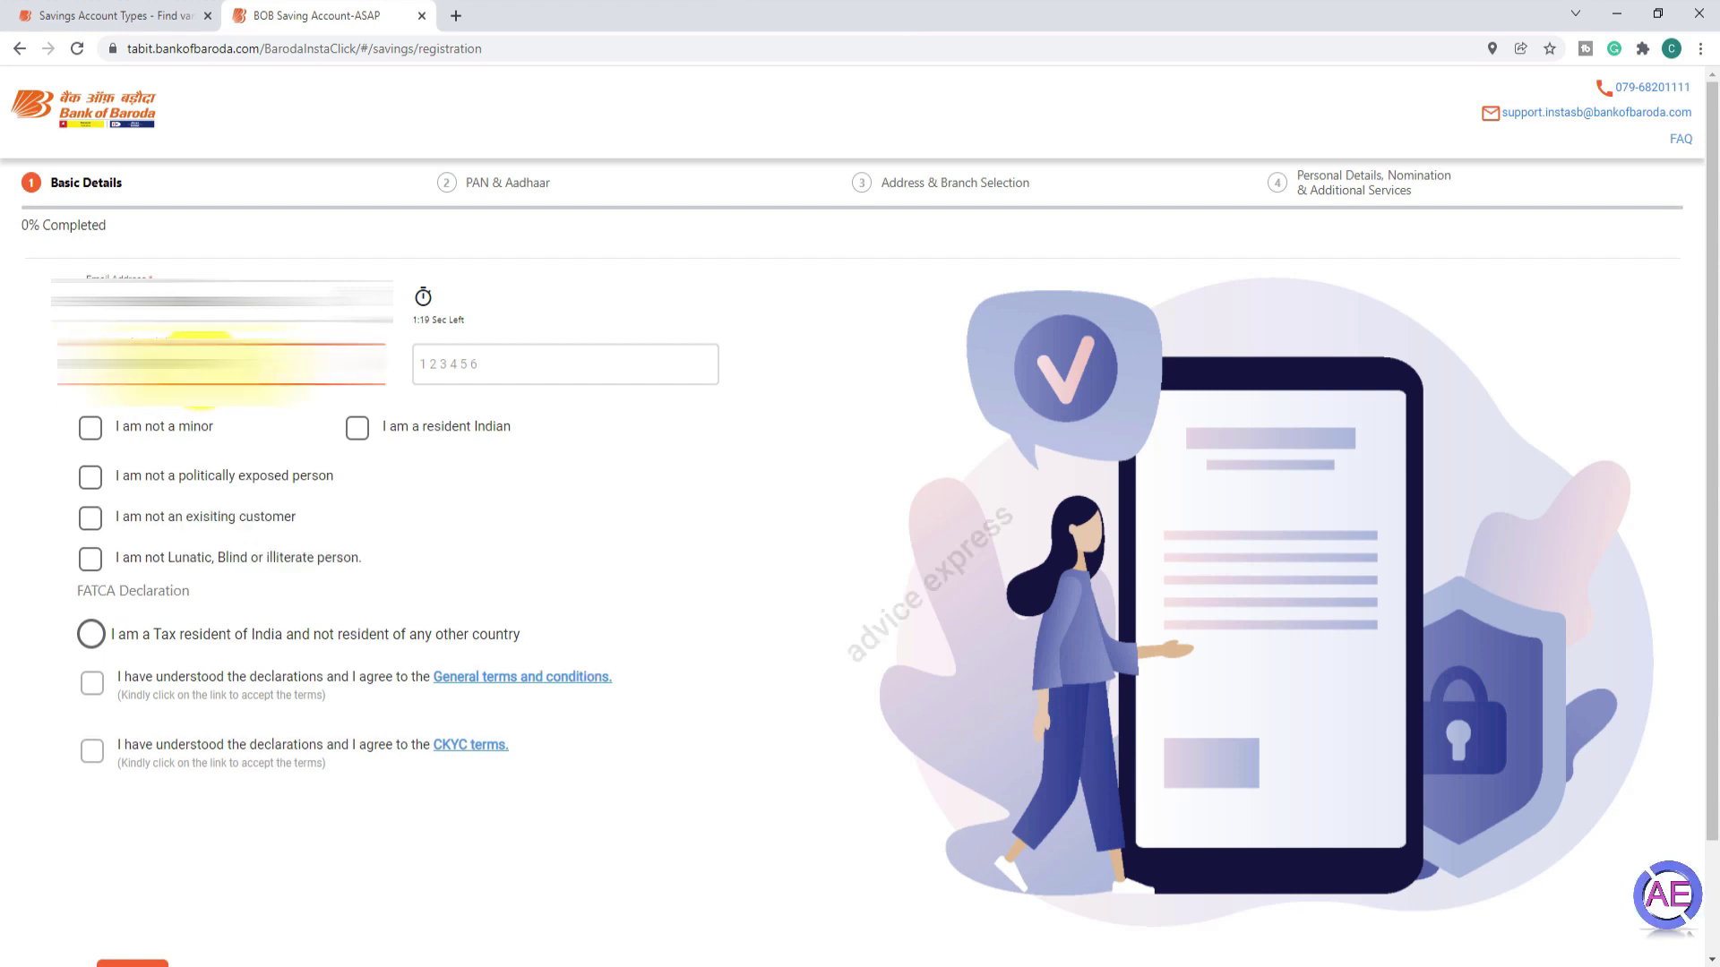
click(458, 369)
click(475, 362)
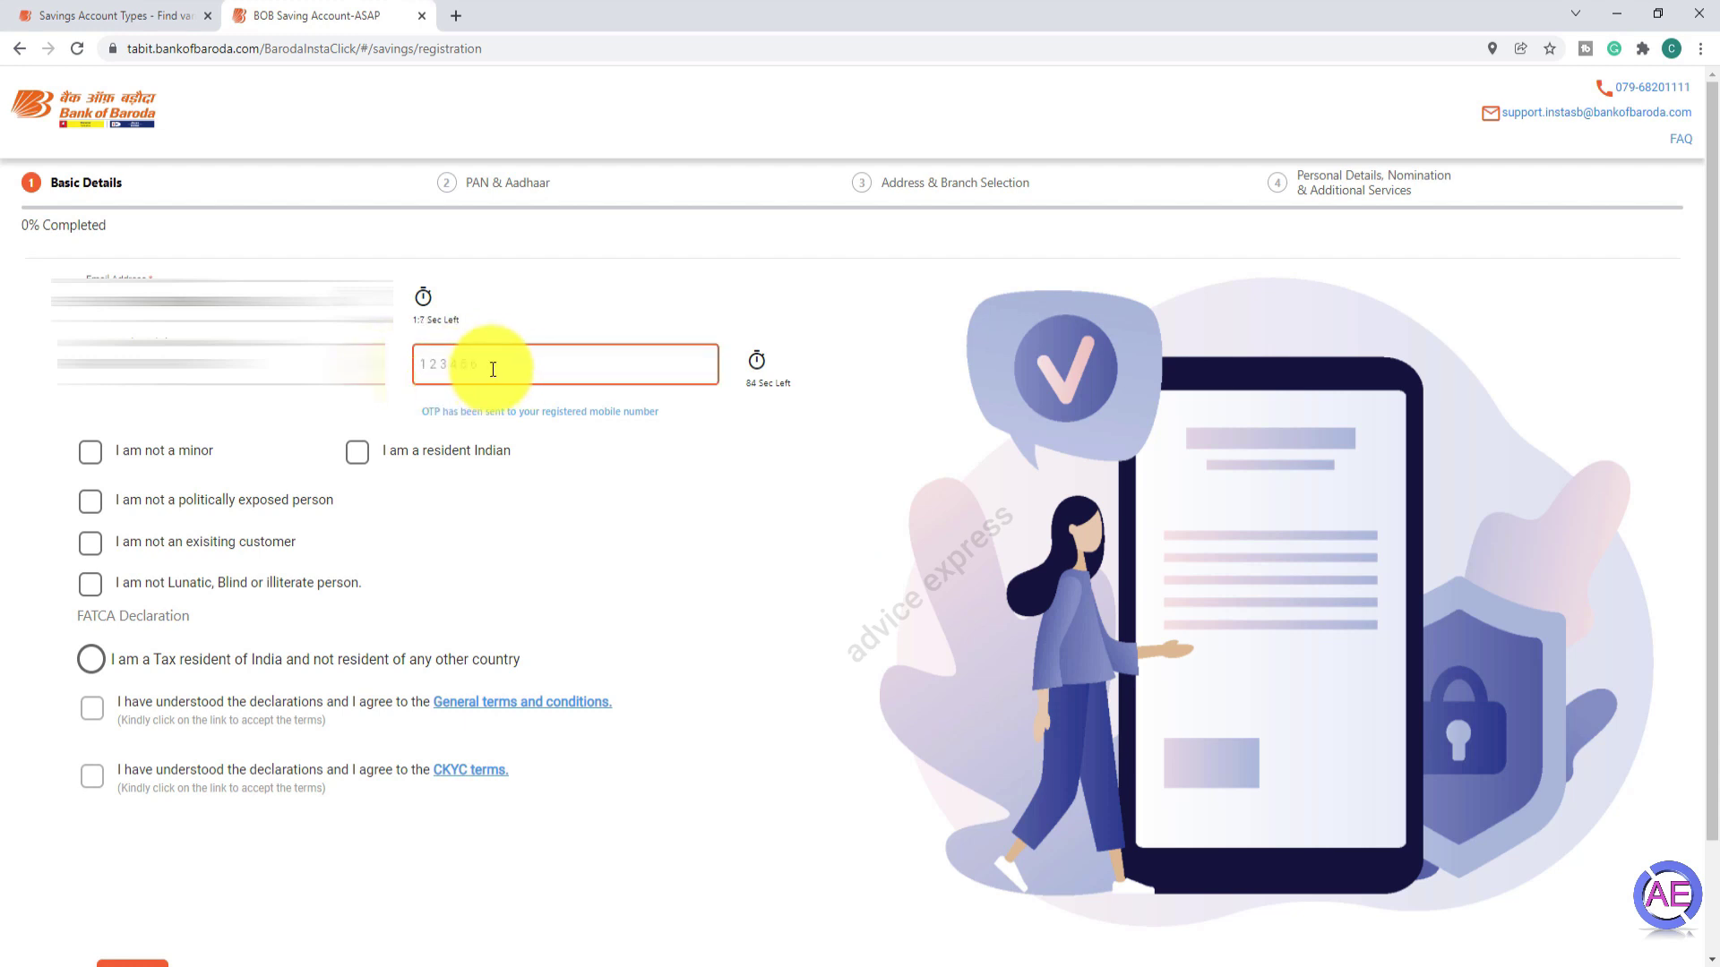
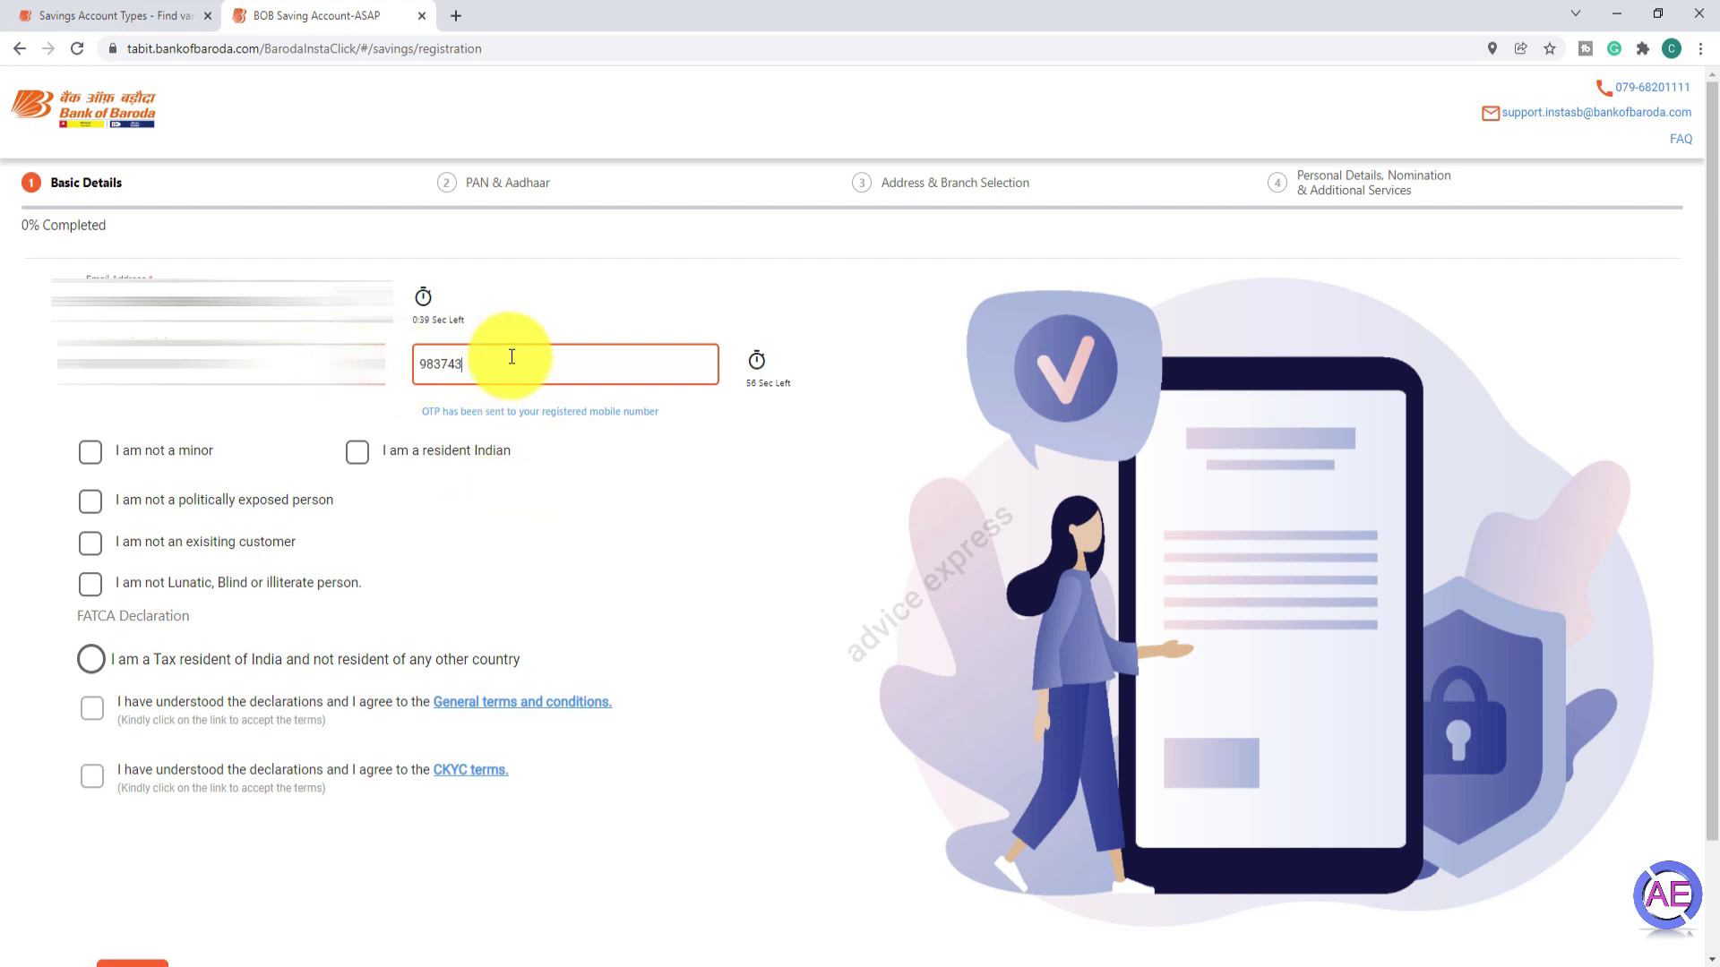
Step: Tick all eligibility declarations and declare tax residency in India only
click(96, 455)
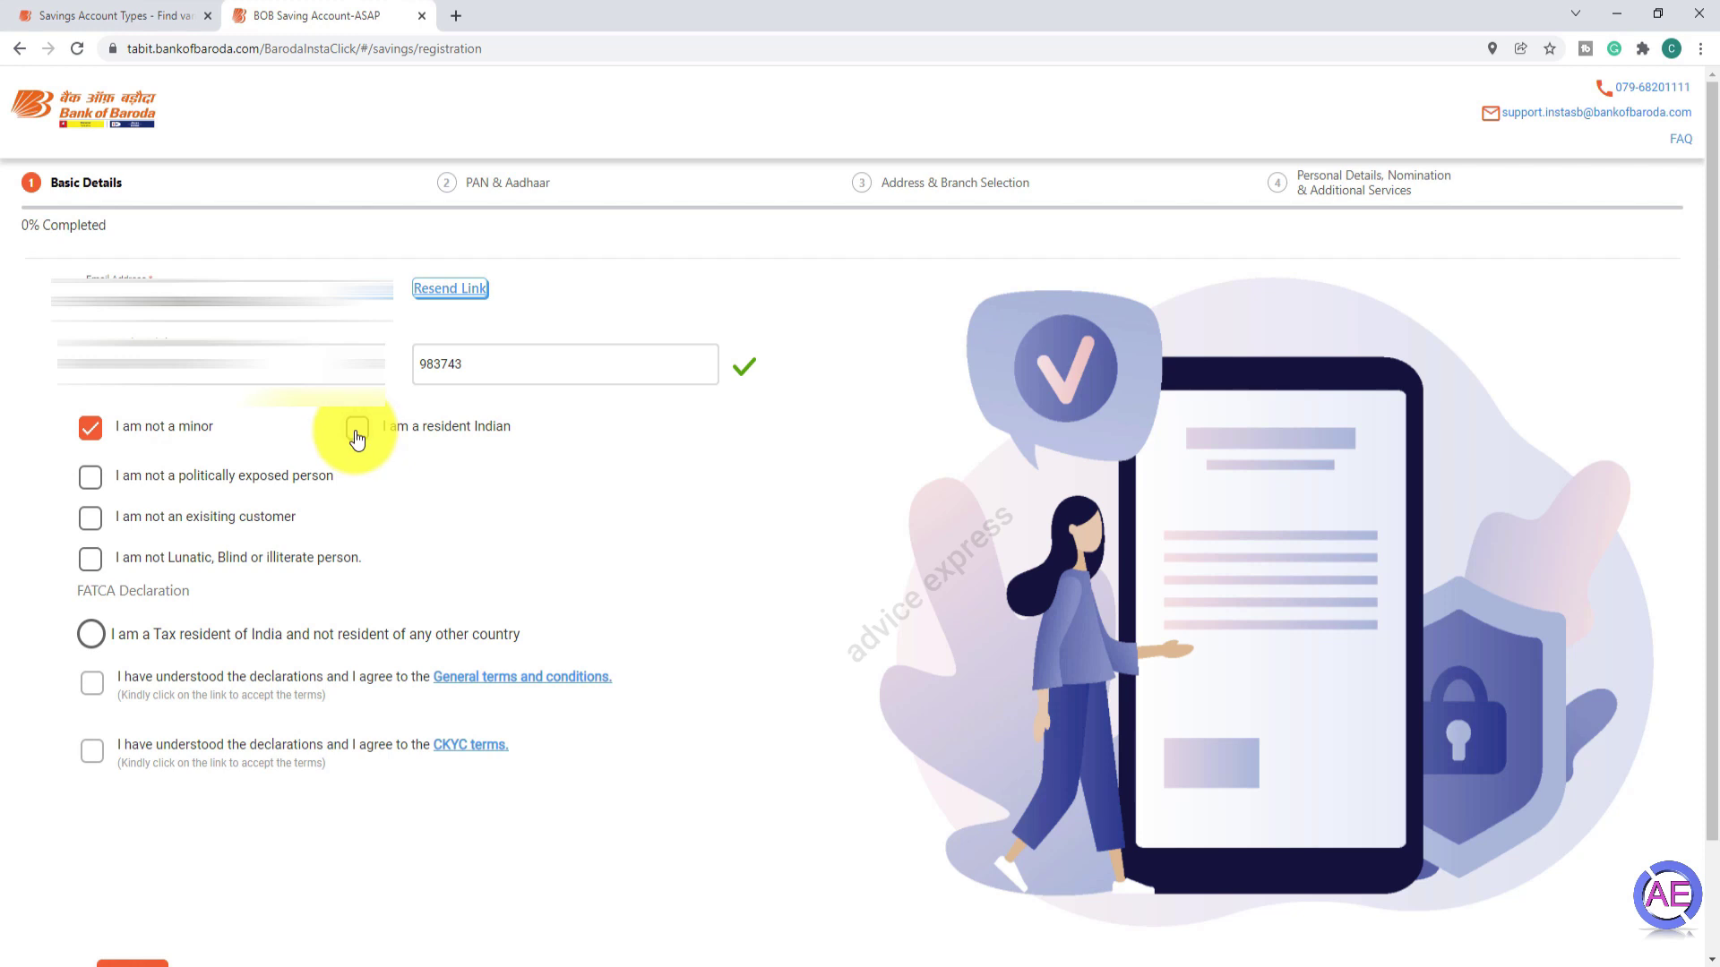
click(357, 432)
click(89, 480)
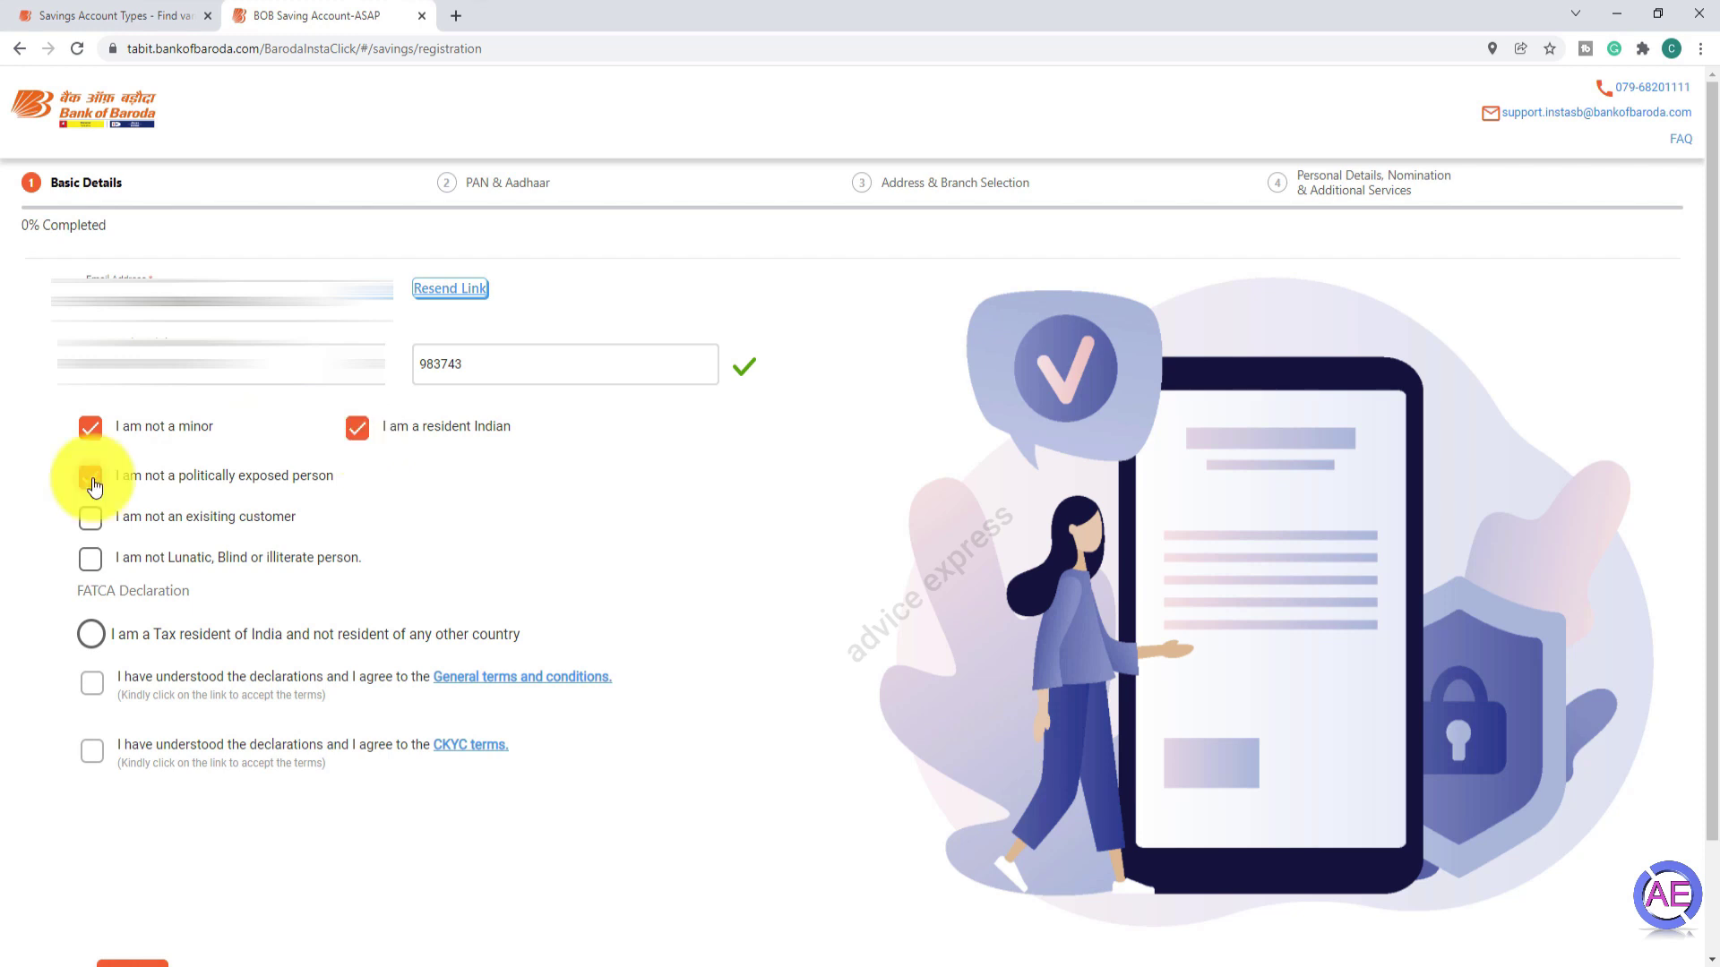
click(93, 528)
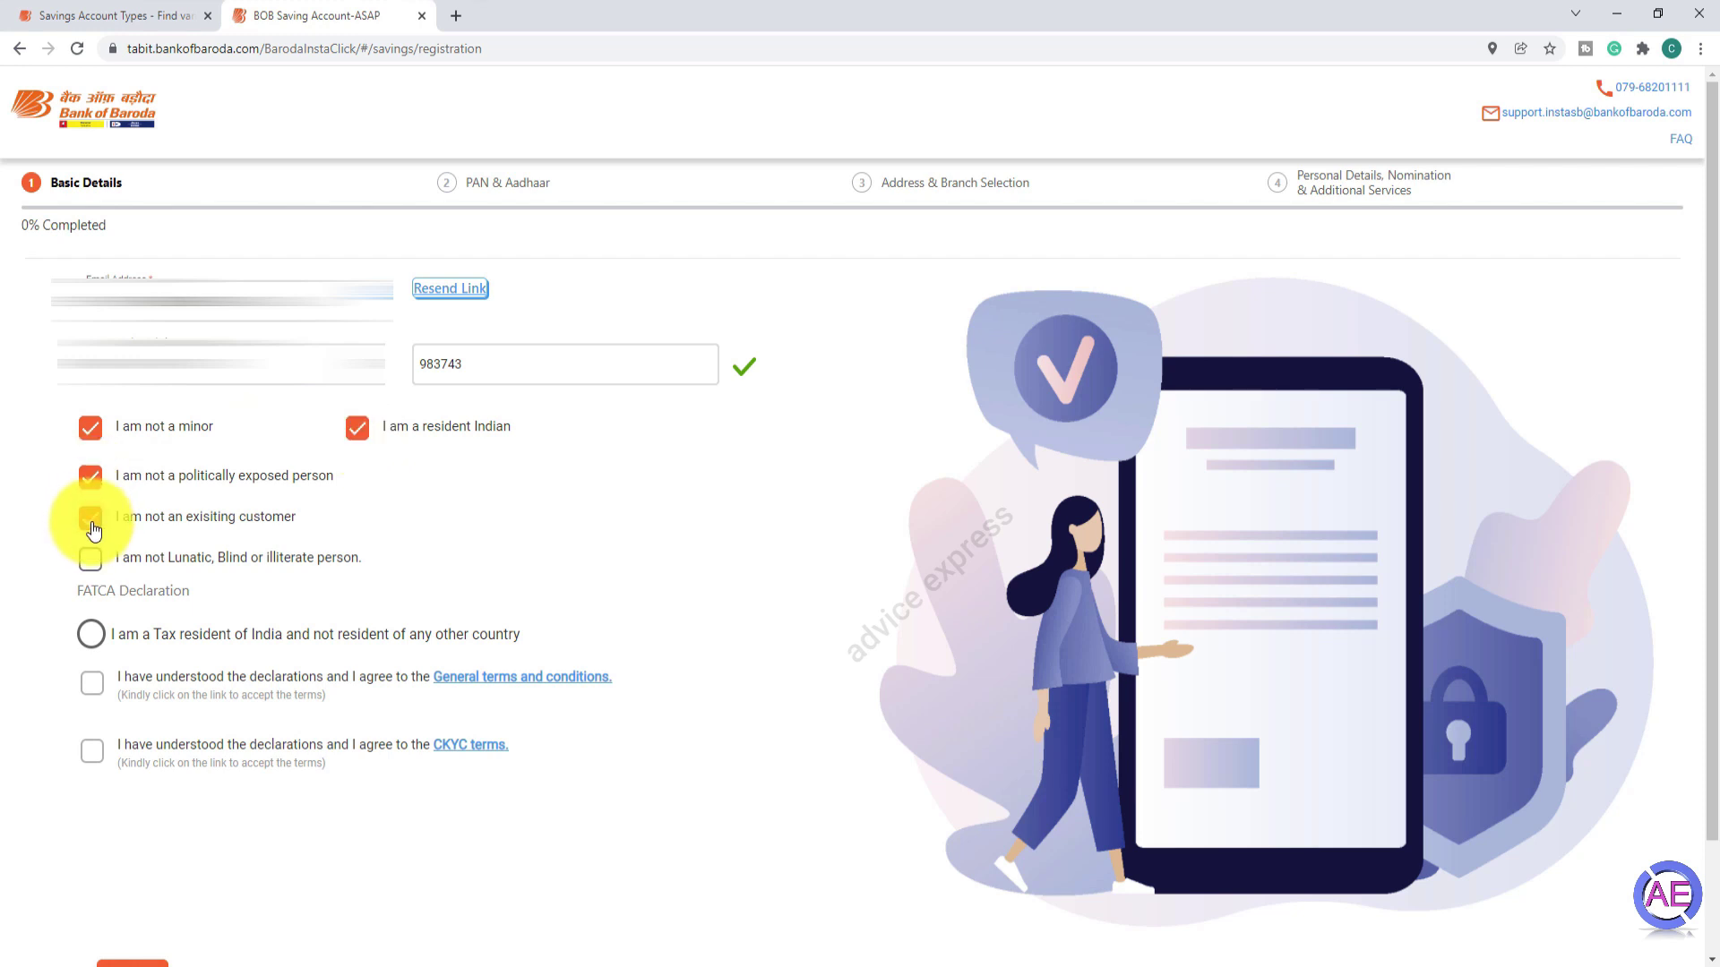
click(89, 559)
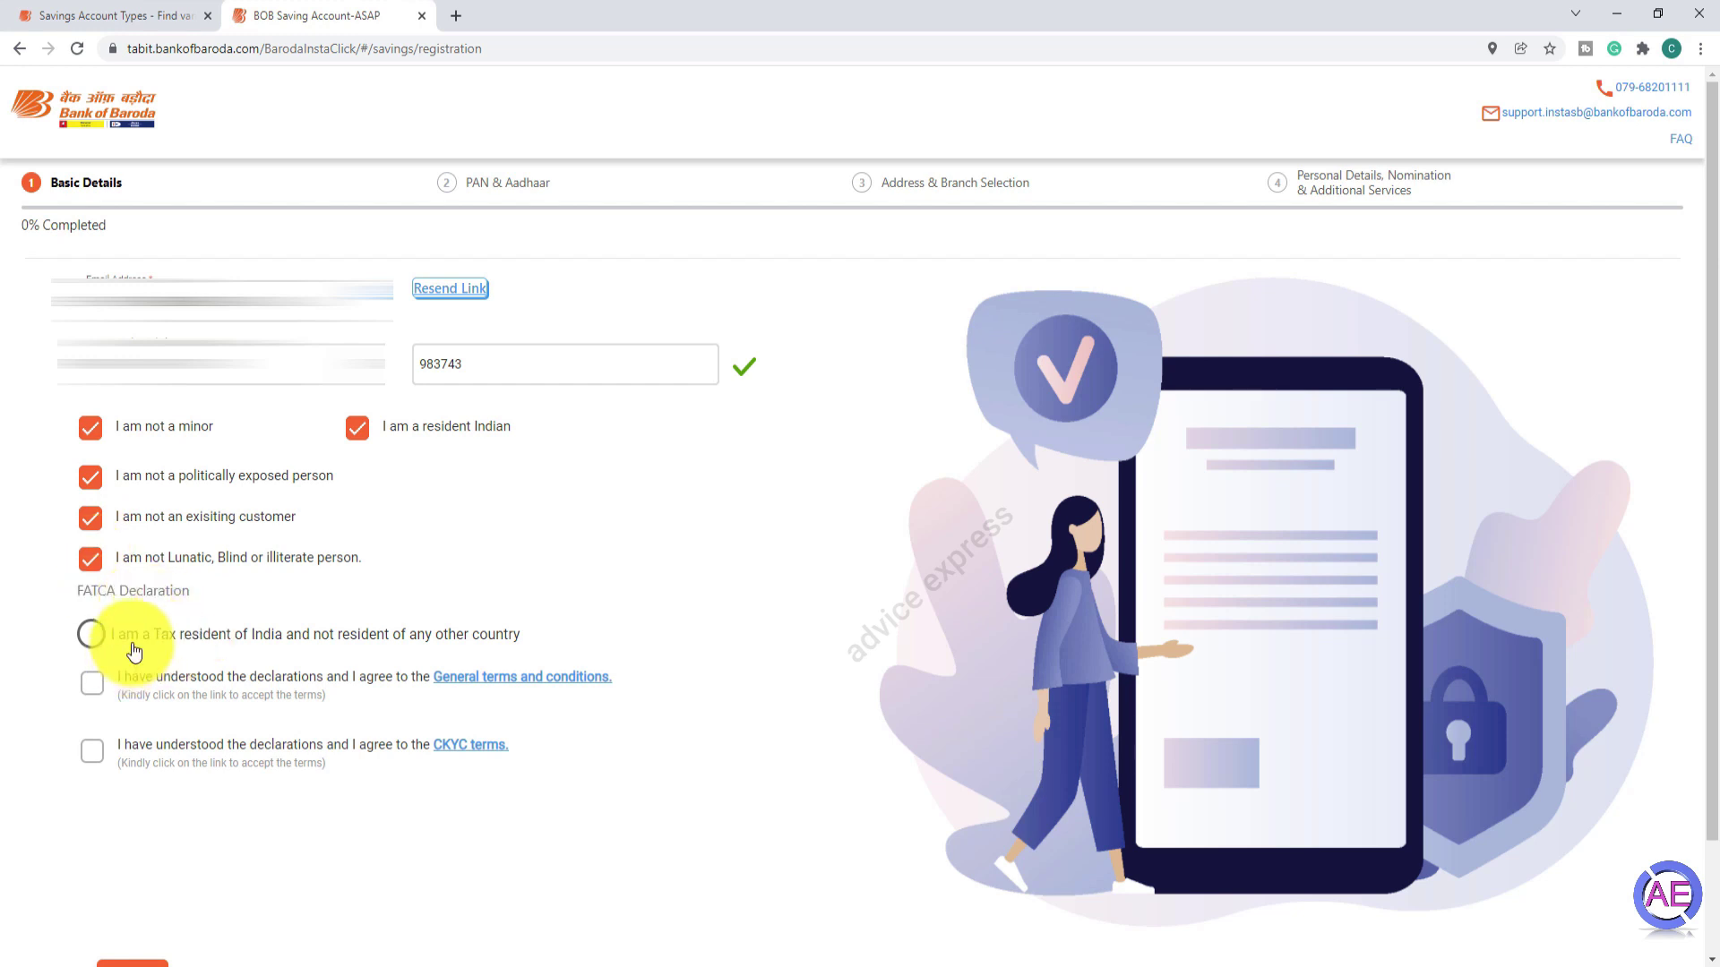
click(90, 638)
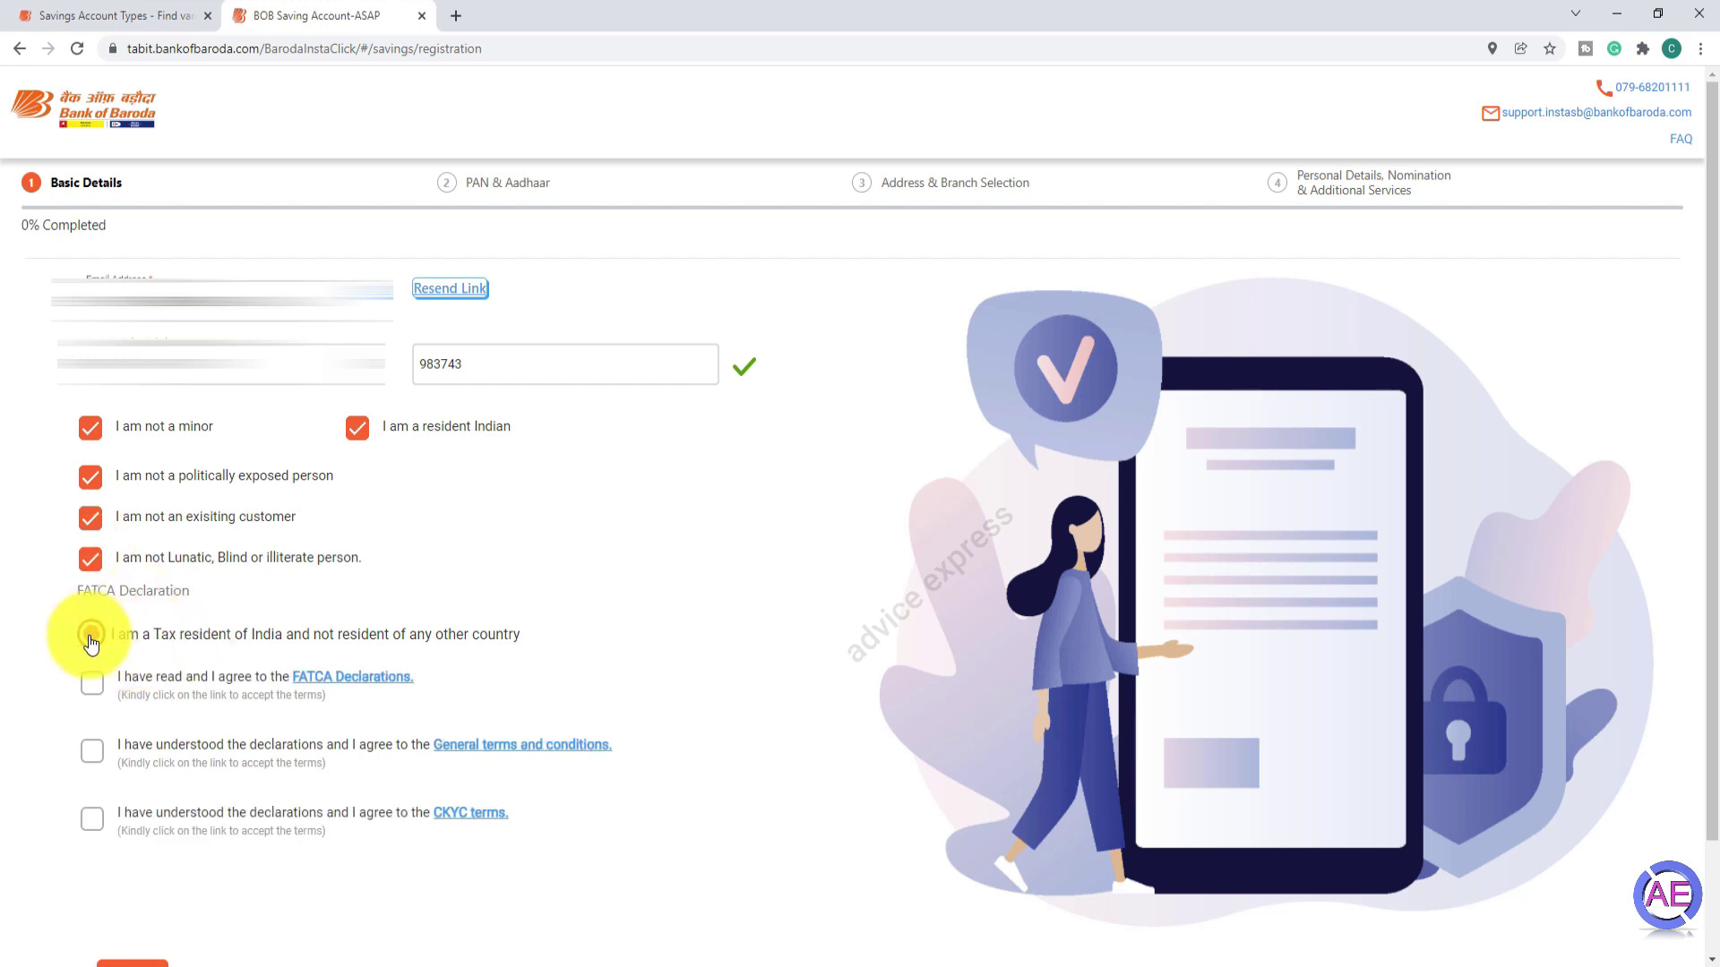
Step: Accept the FATCA Declarations, the general terms and conditions, and the CKYC terms
click(320, 688)
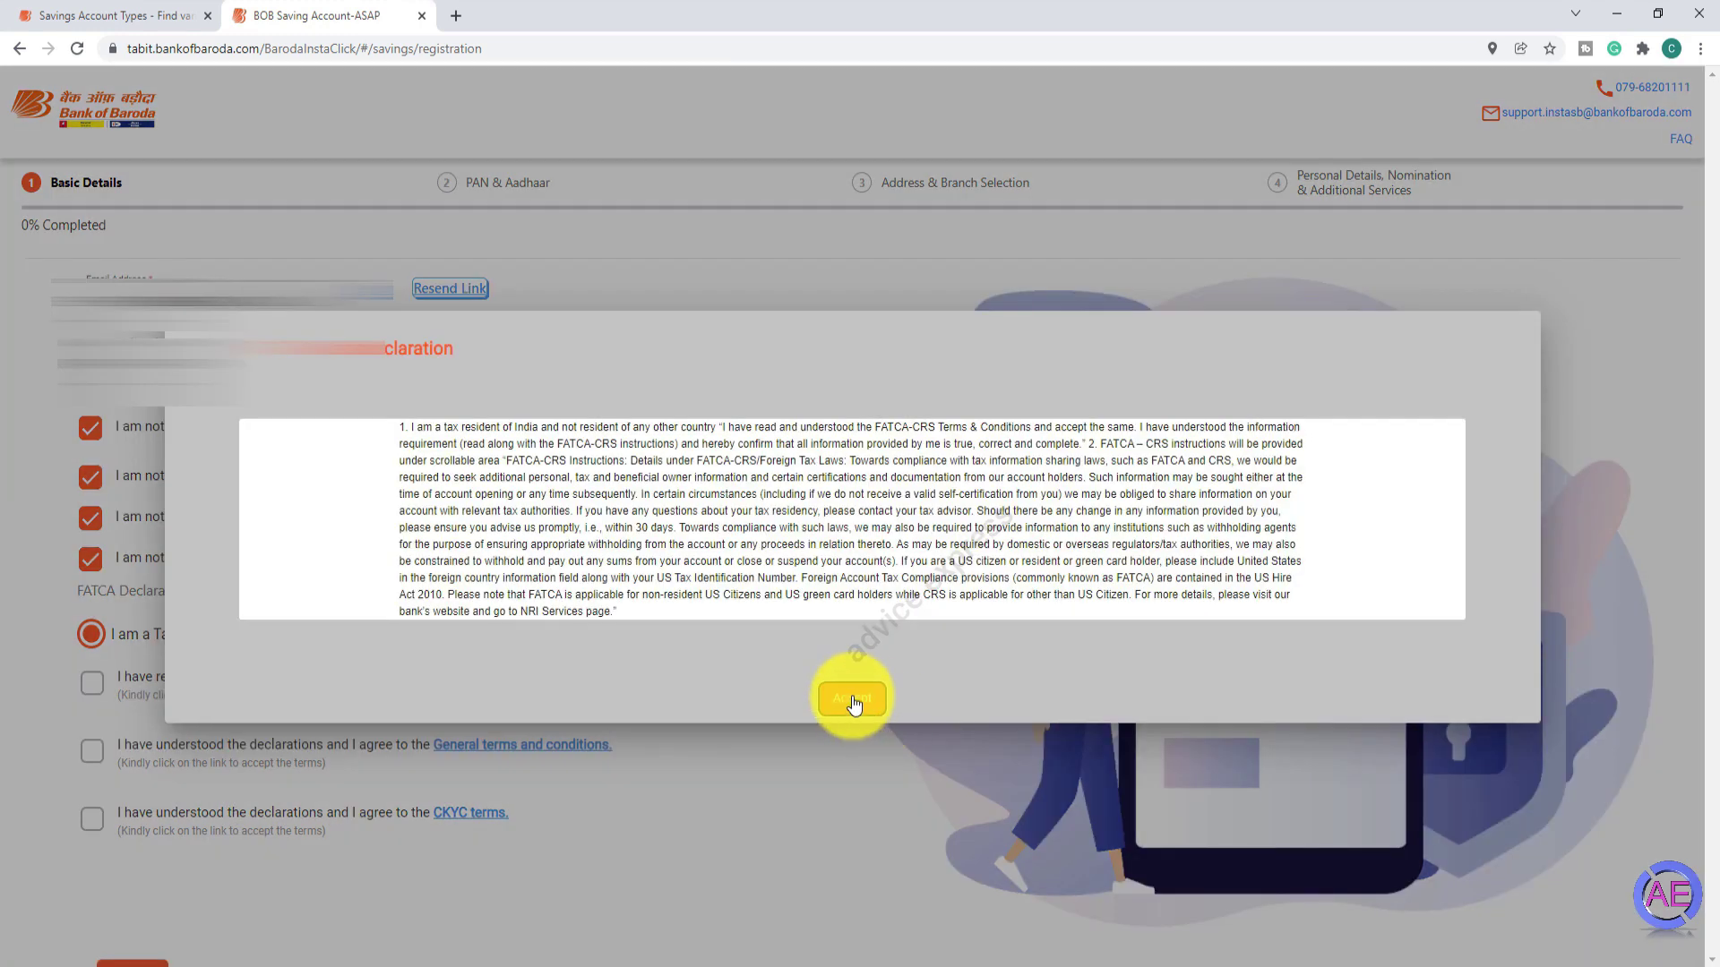
click(852, 699)
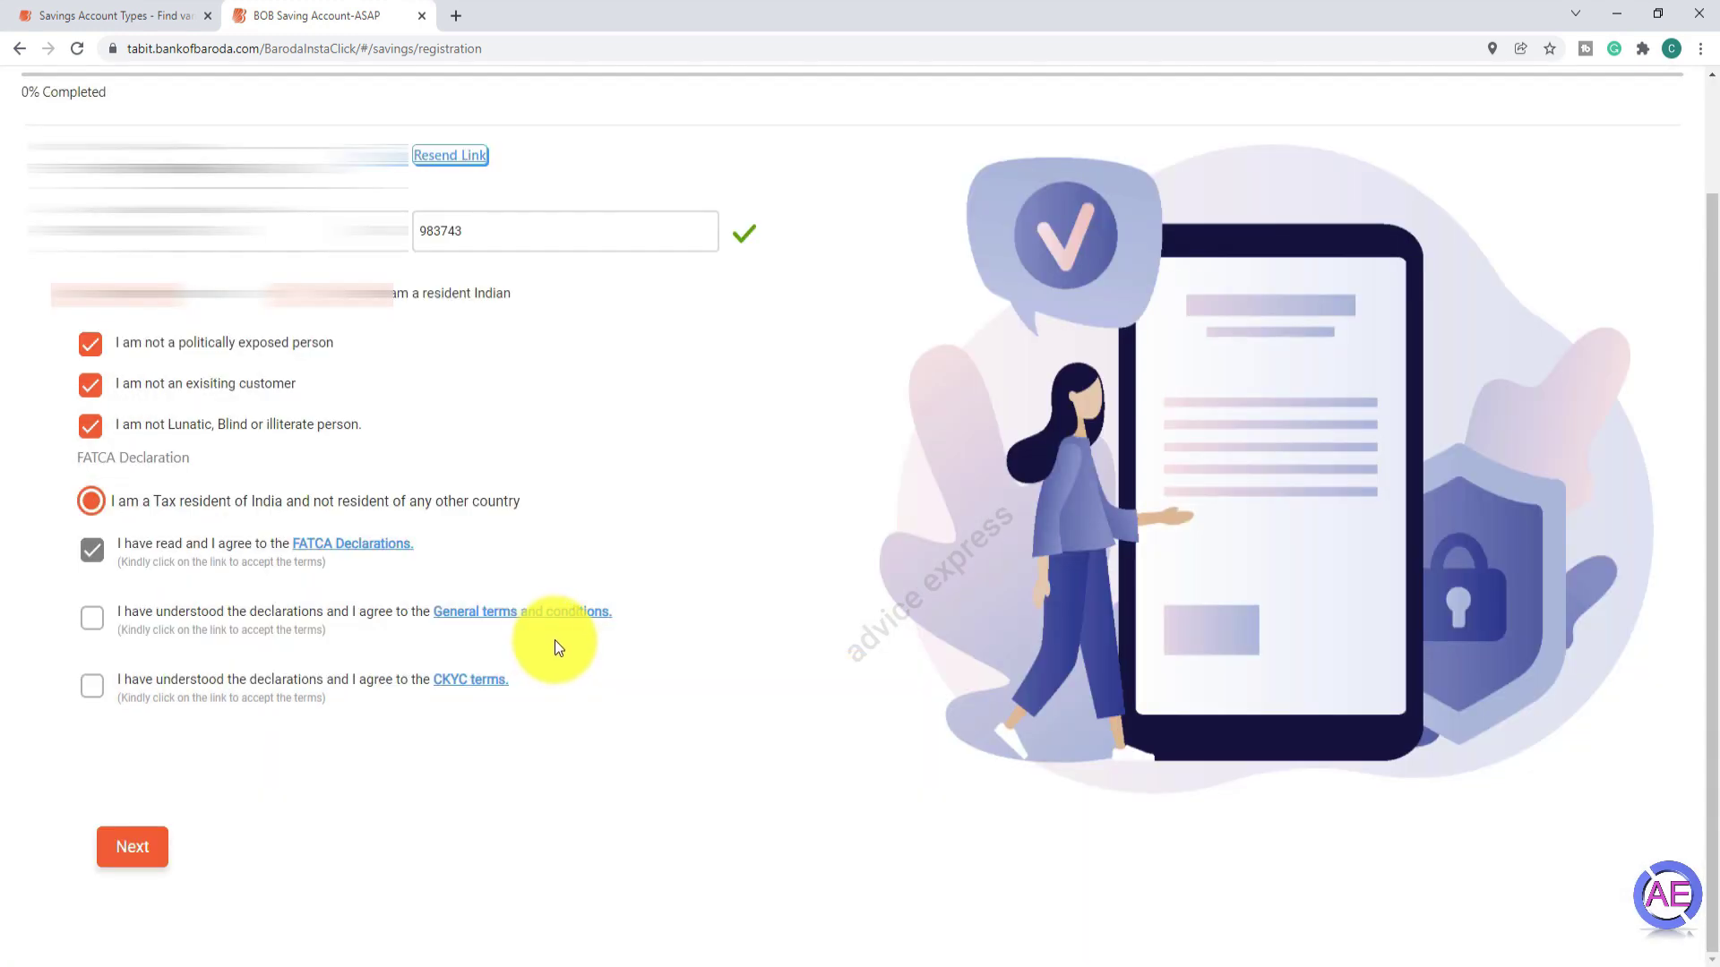
click(473, 620)
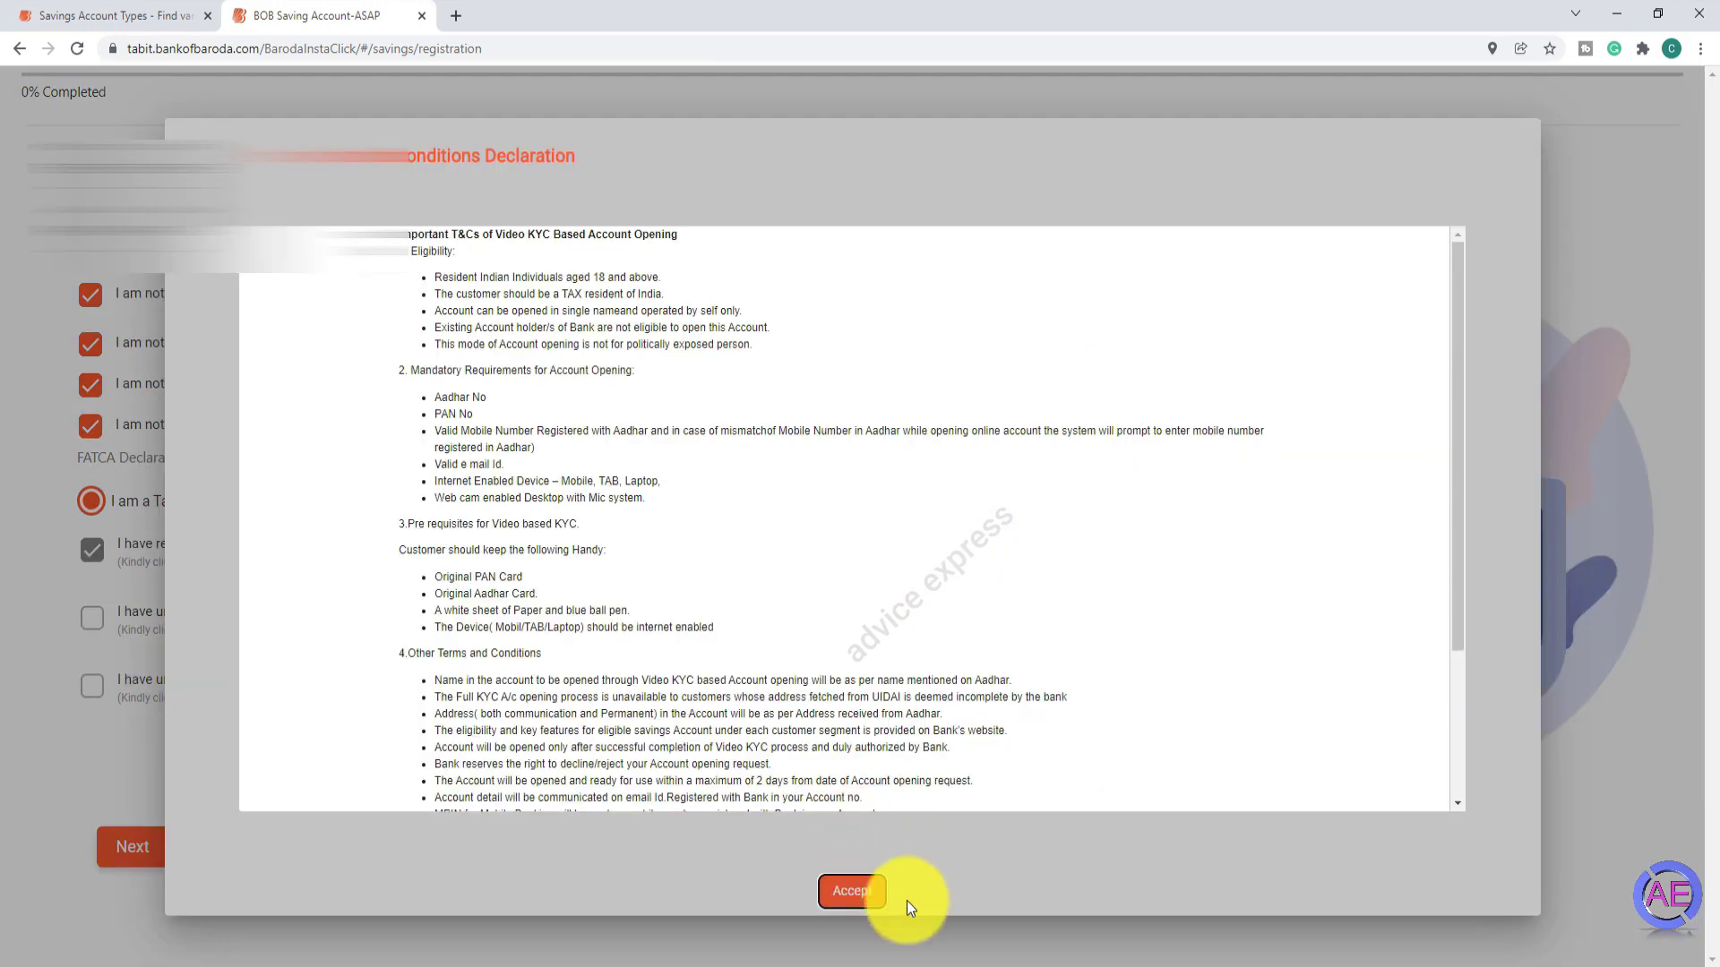
click(855, 894)
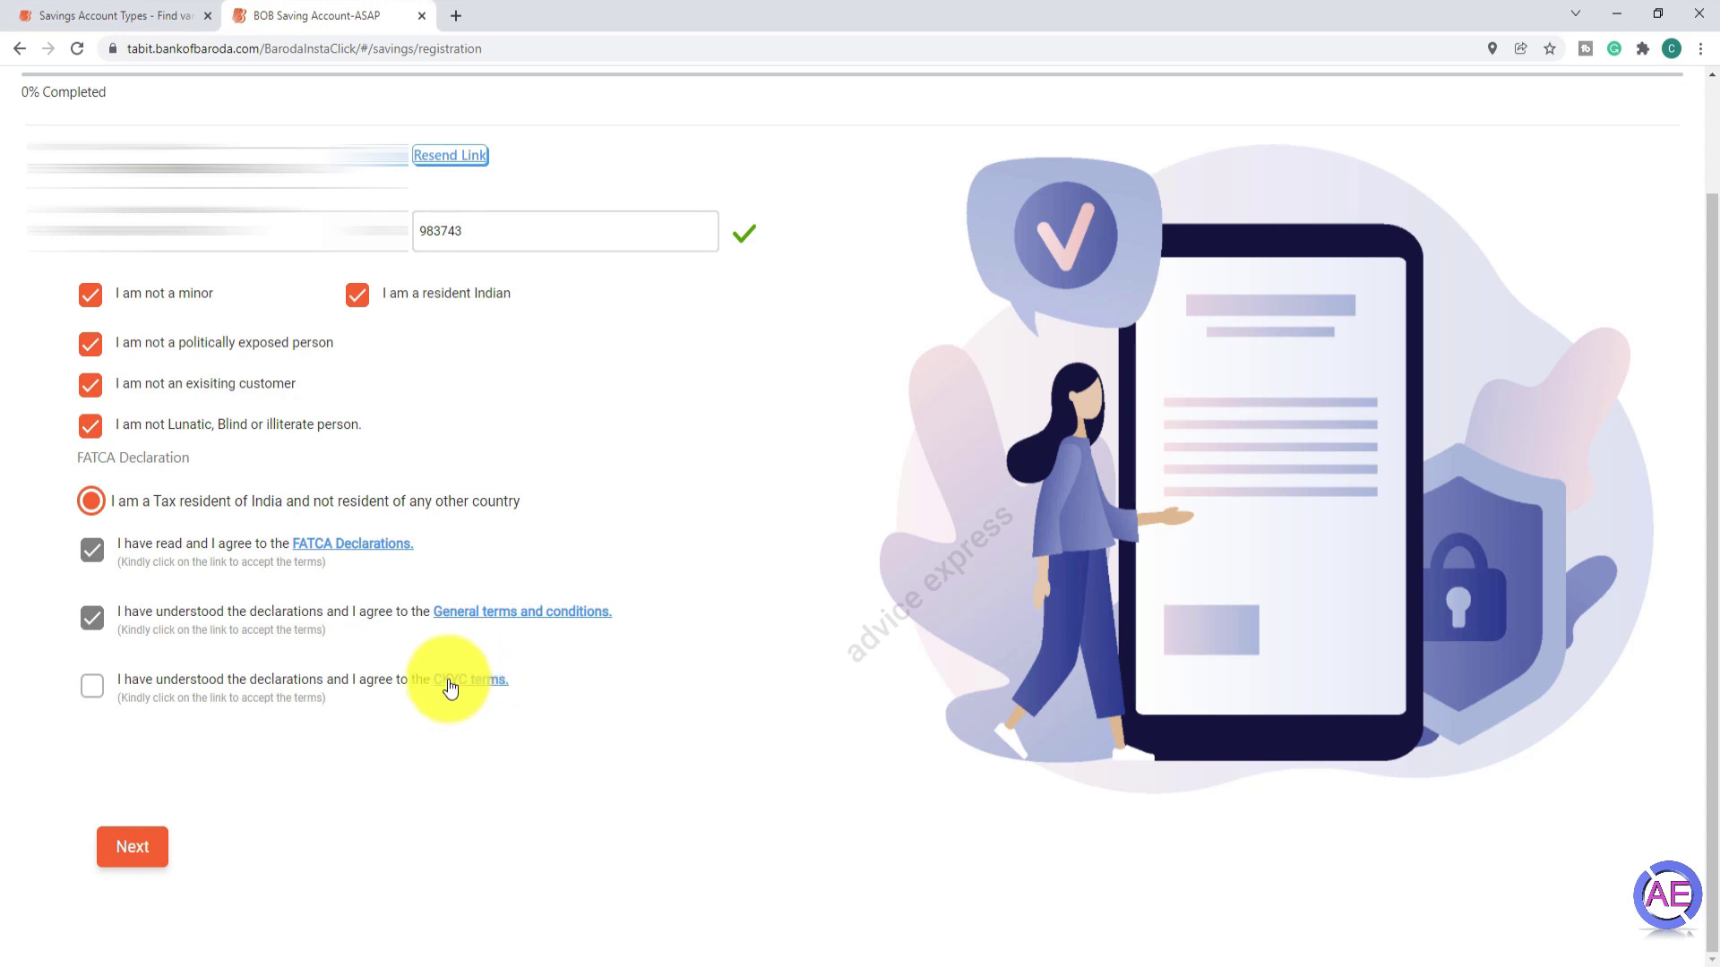
click(451, 686)
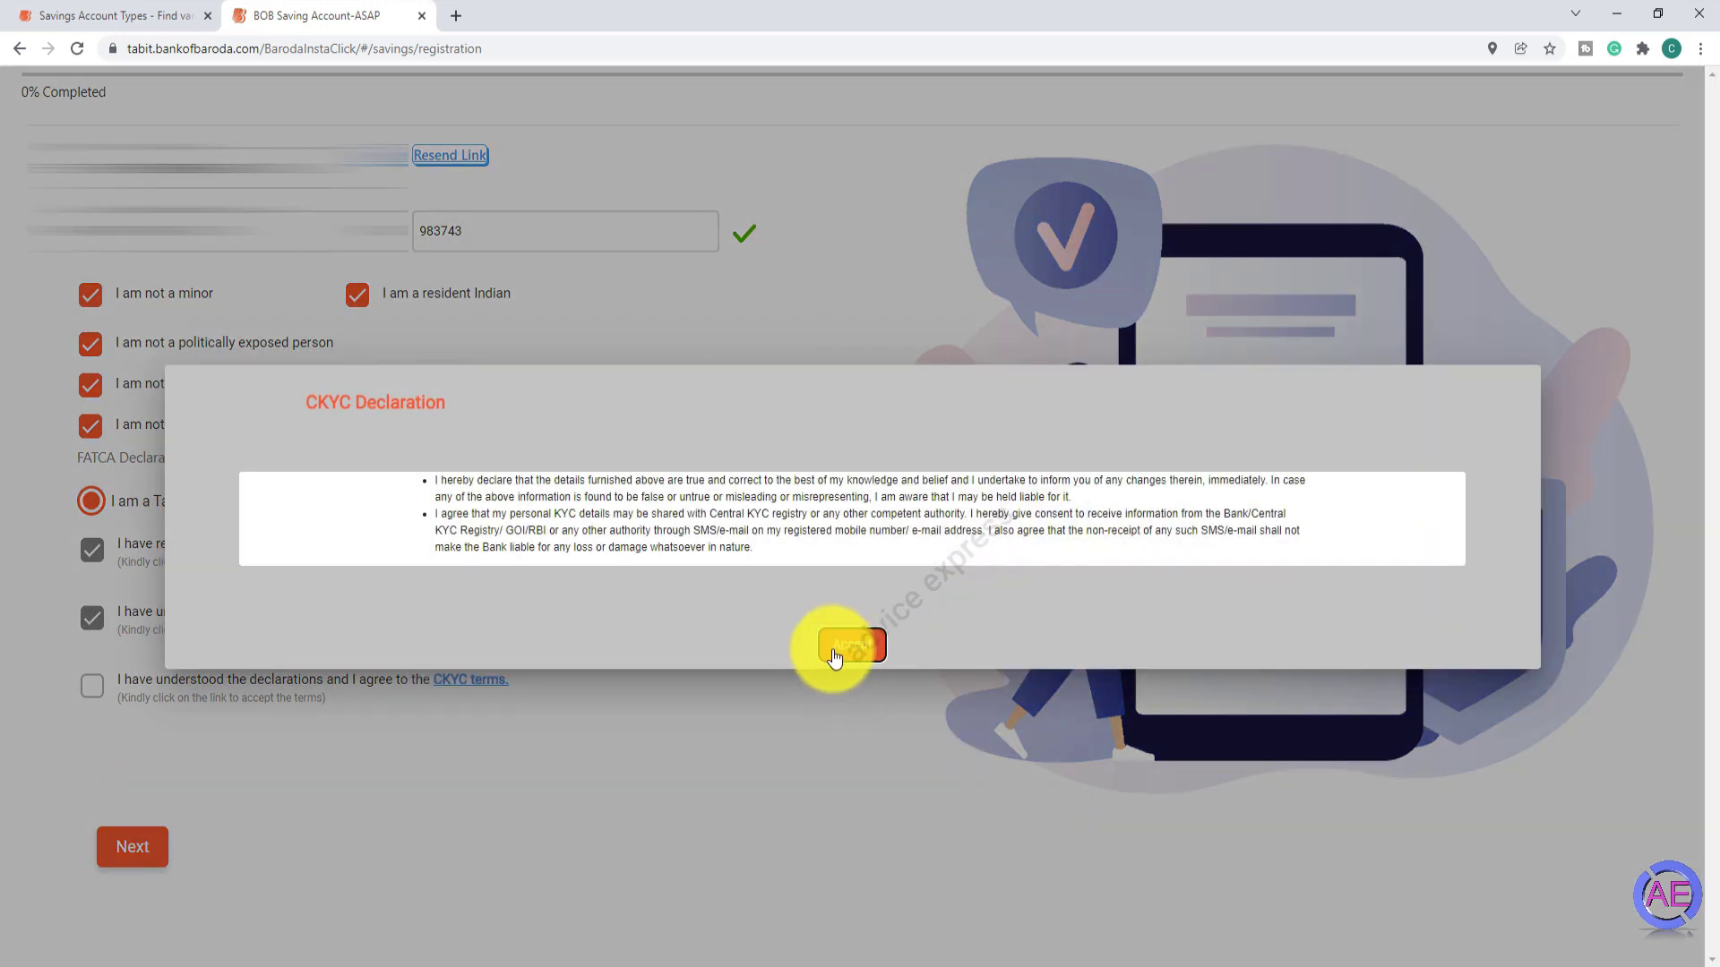
click(845, 650)
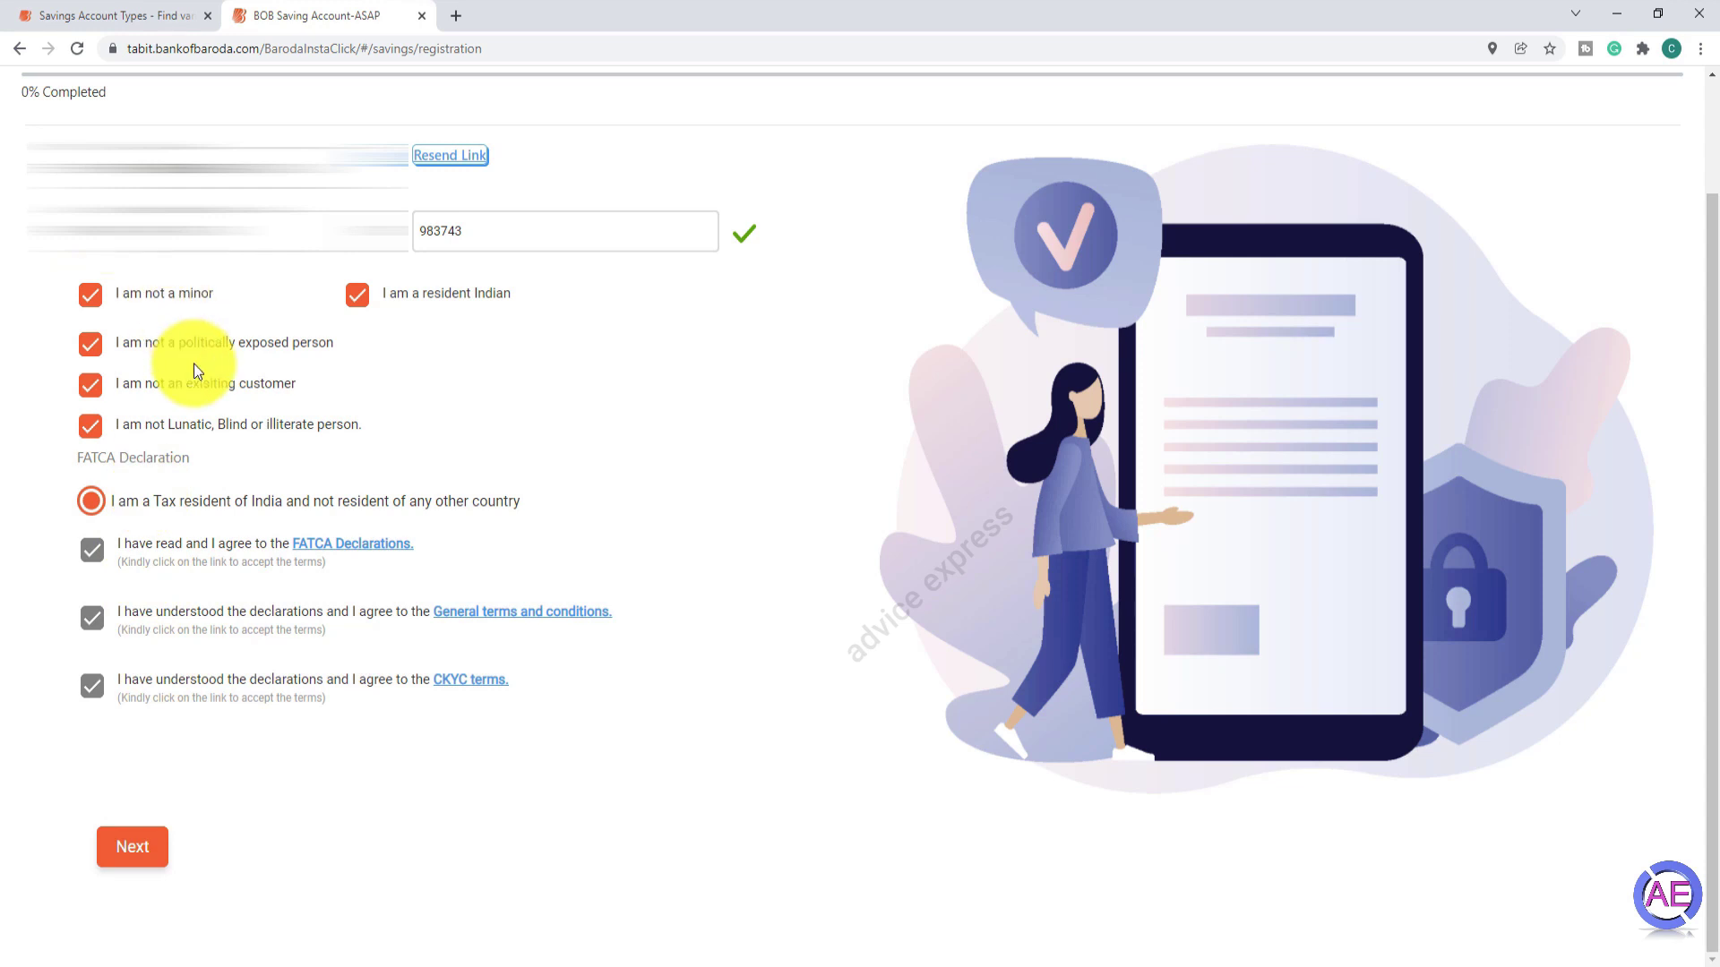
Step: Paste the PAN and Aadhaar numbers and tick the OTP-authentication and UIDAI-fetch consents
click(144, 854)
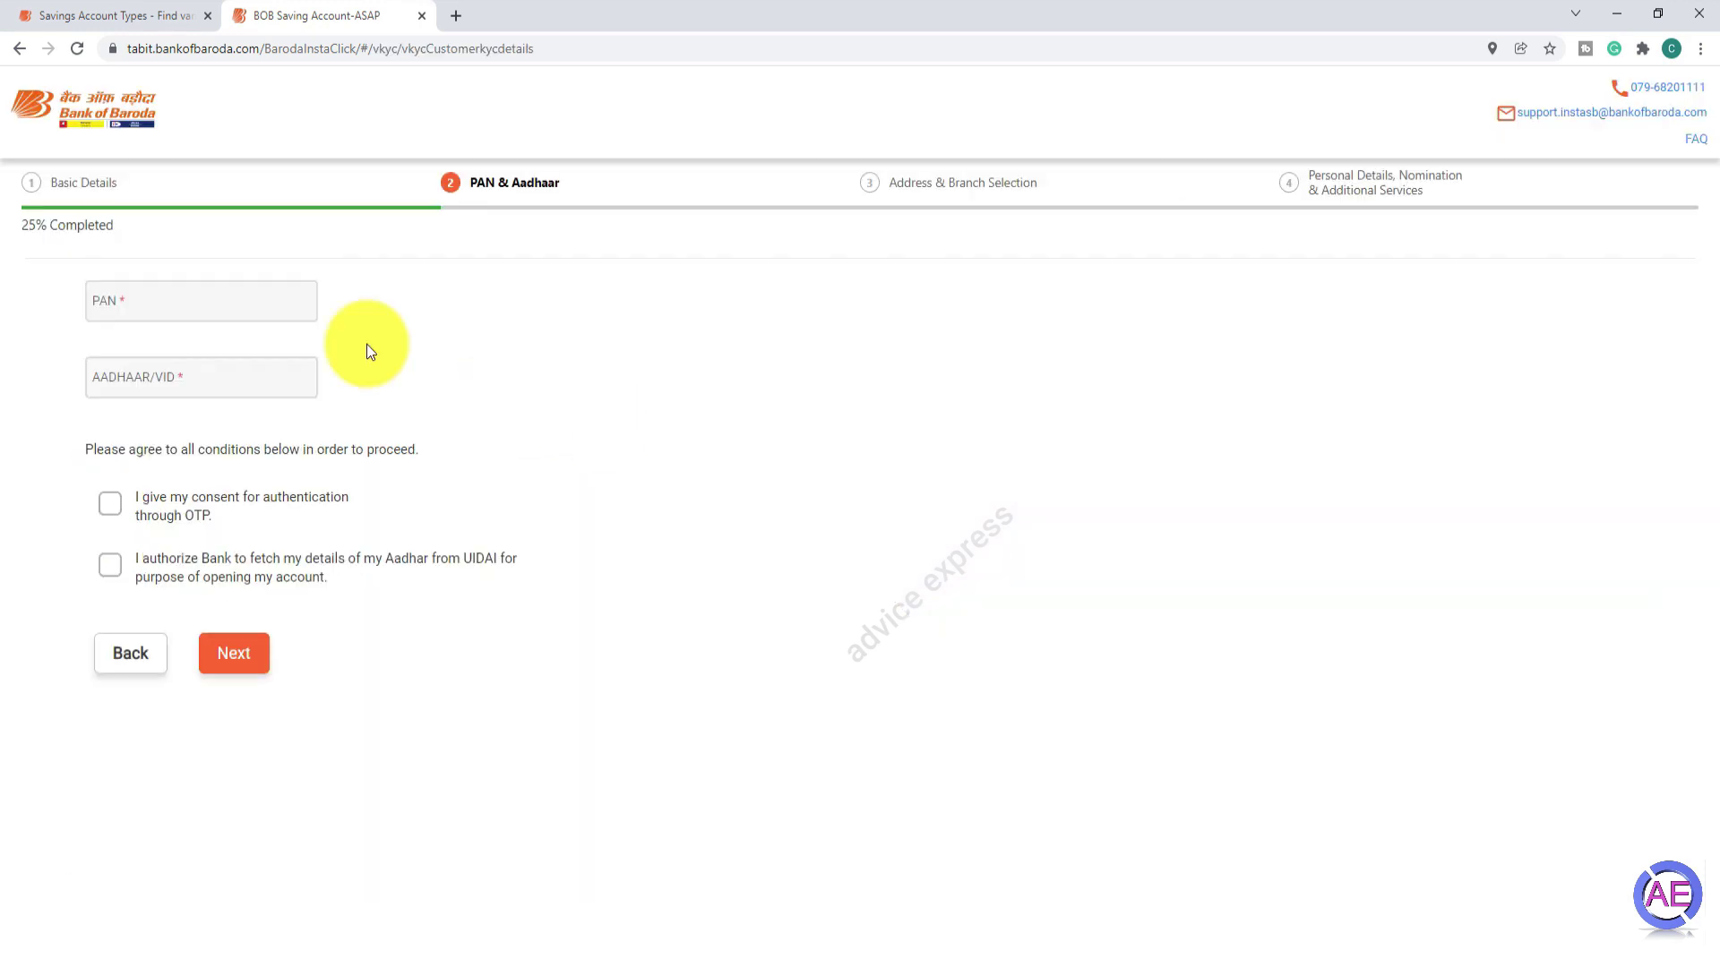
click(131, 305)
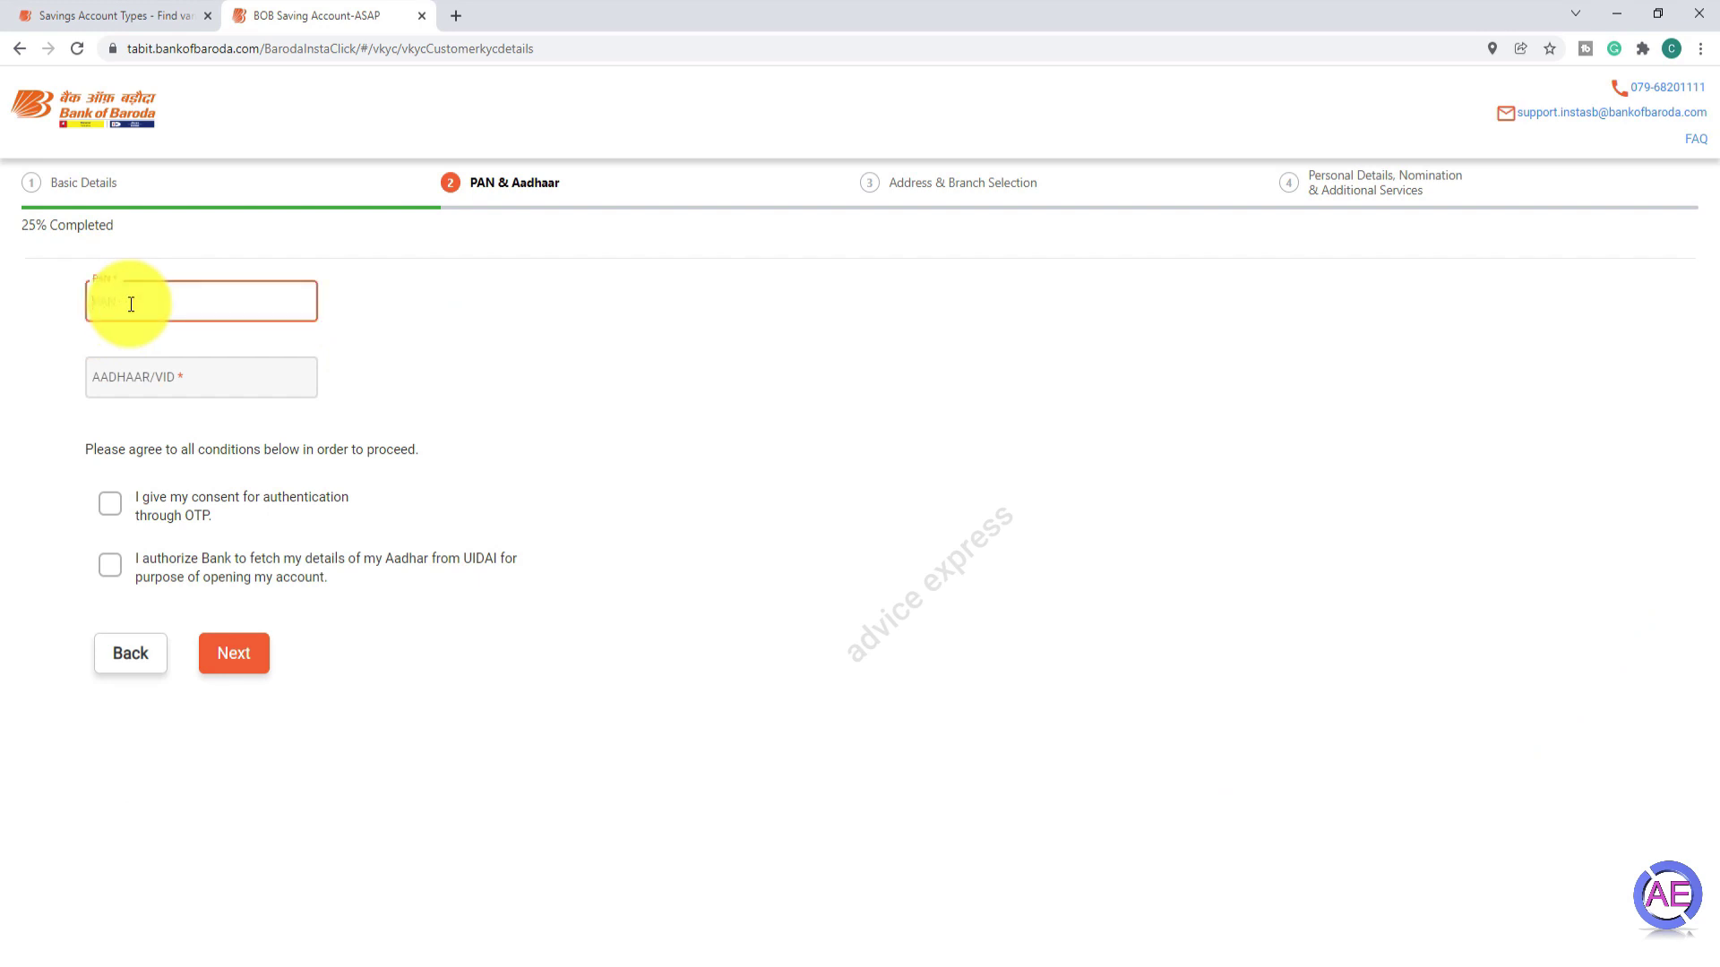
click(126, 376)
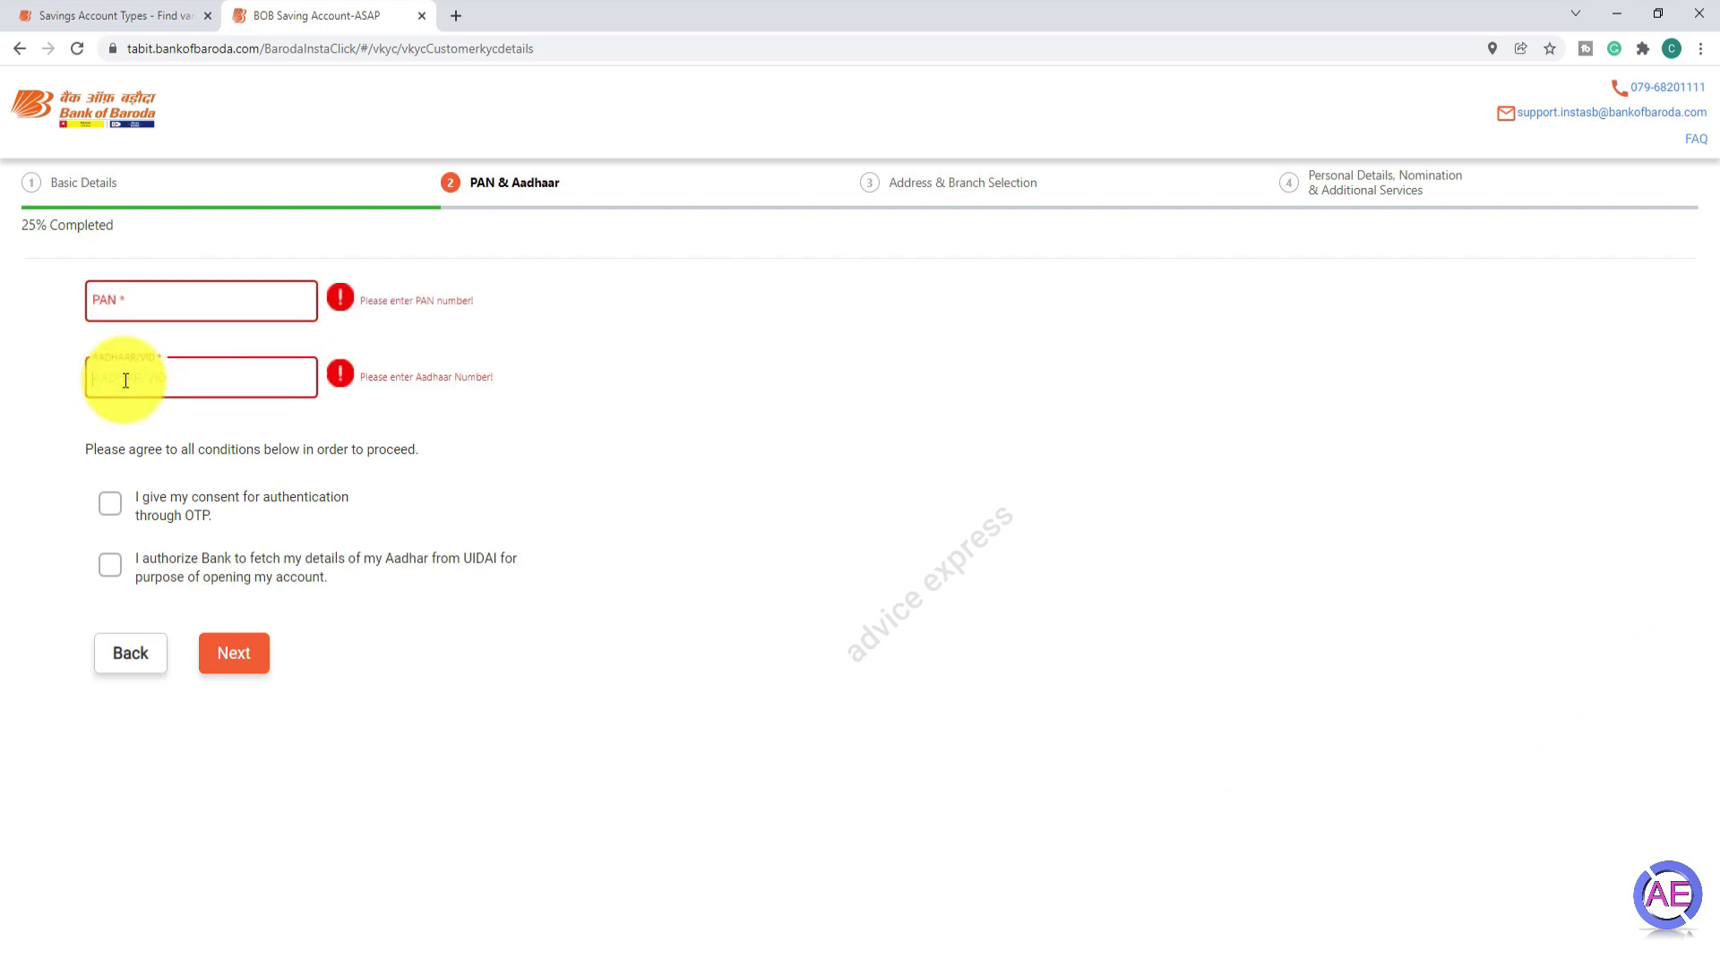
click(128, 310)
key(ctrl+v)
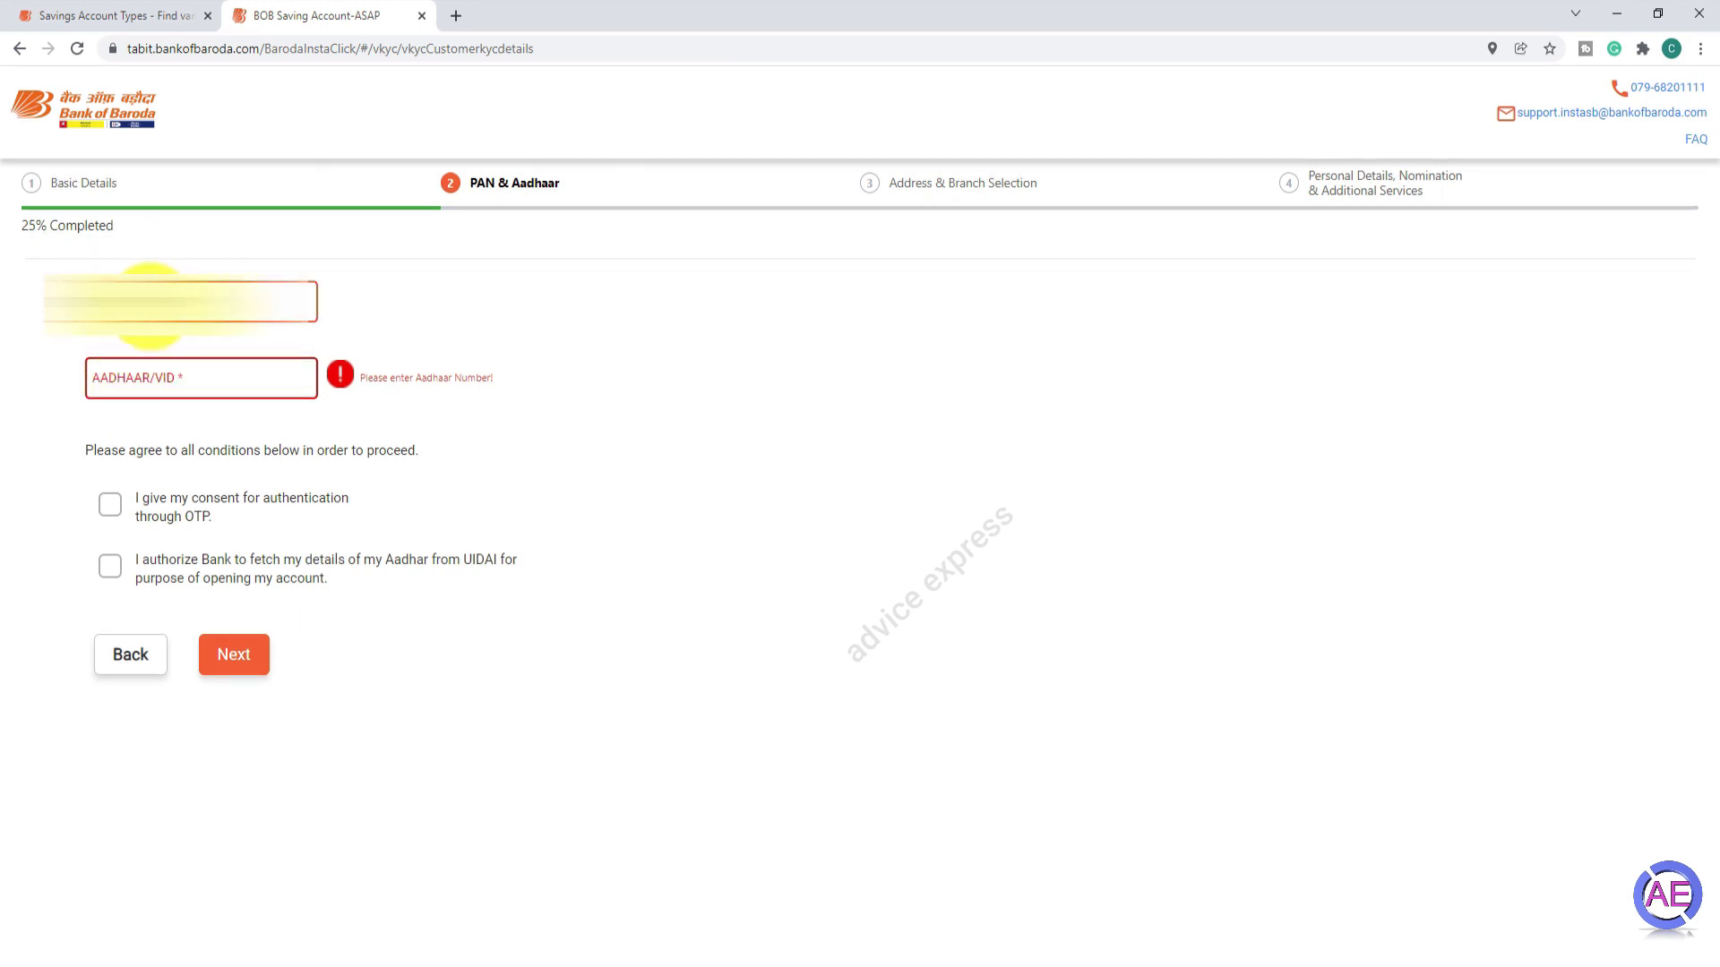
click(114, 378)
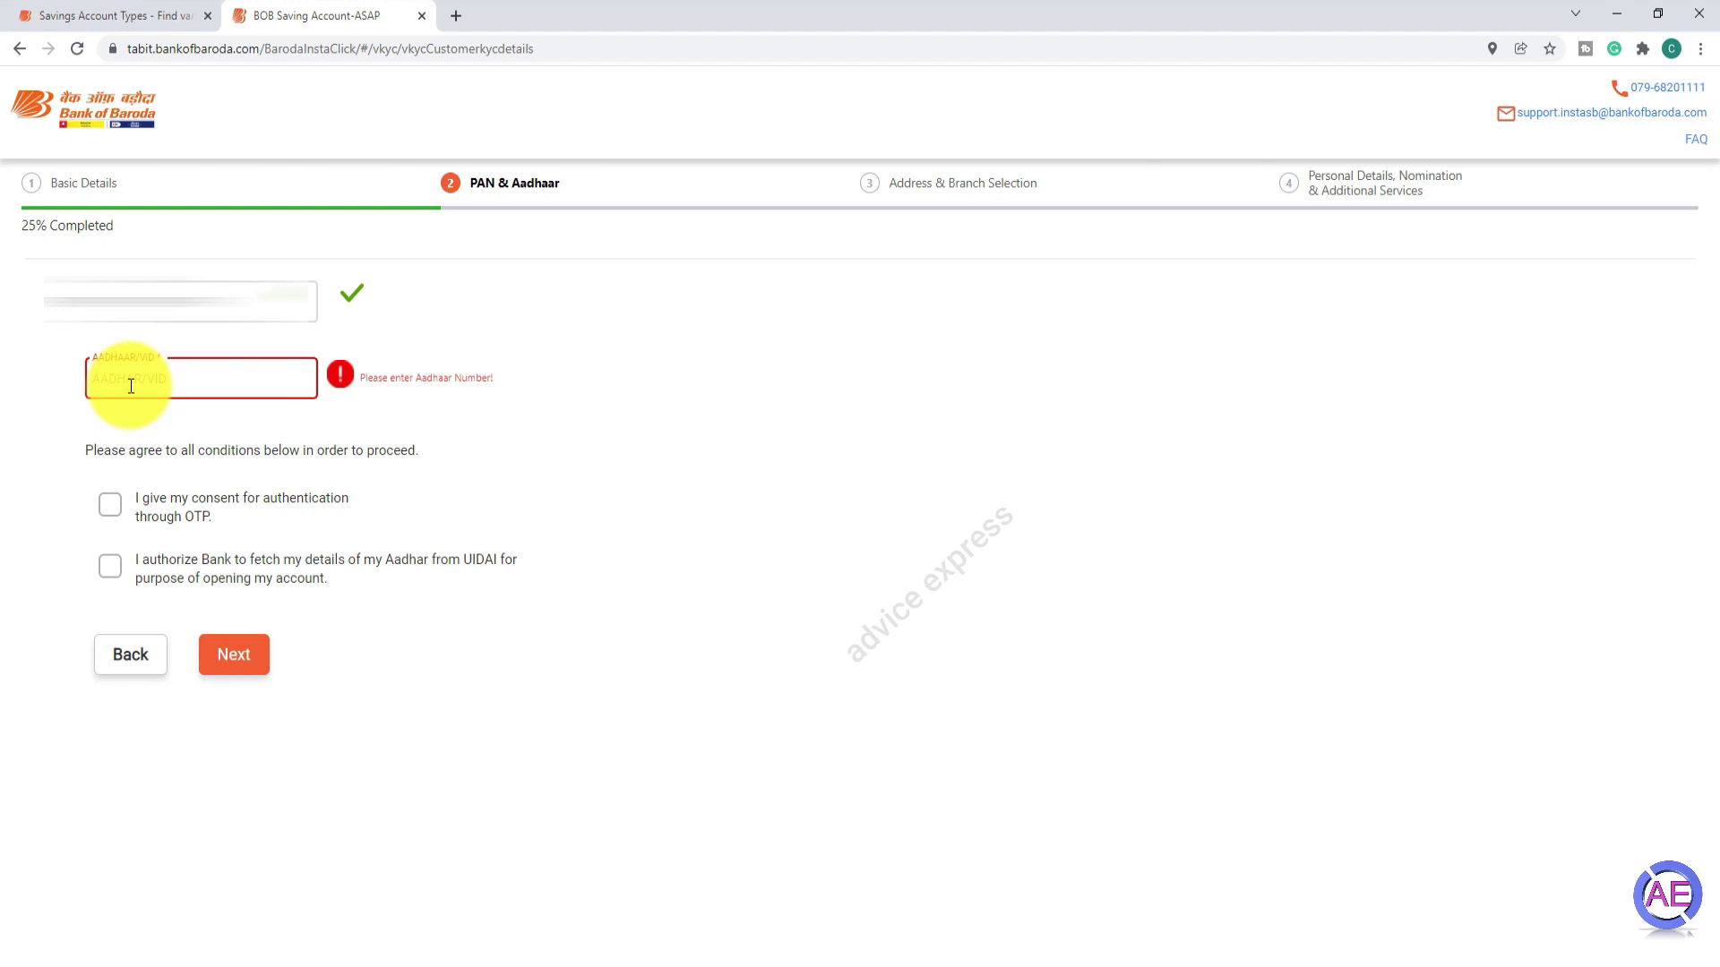
key(ctrl+v)
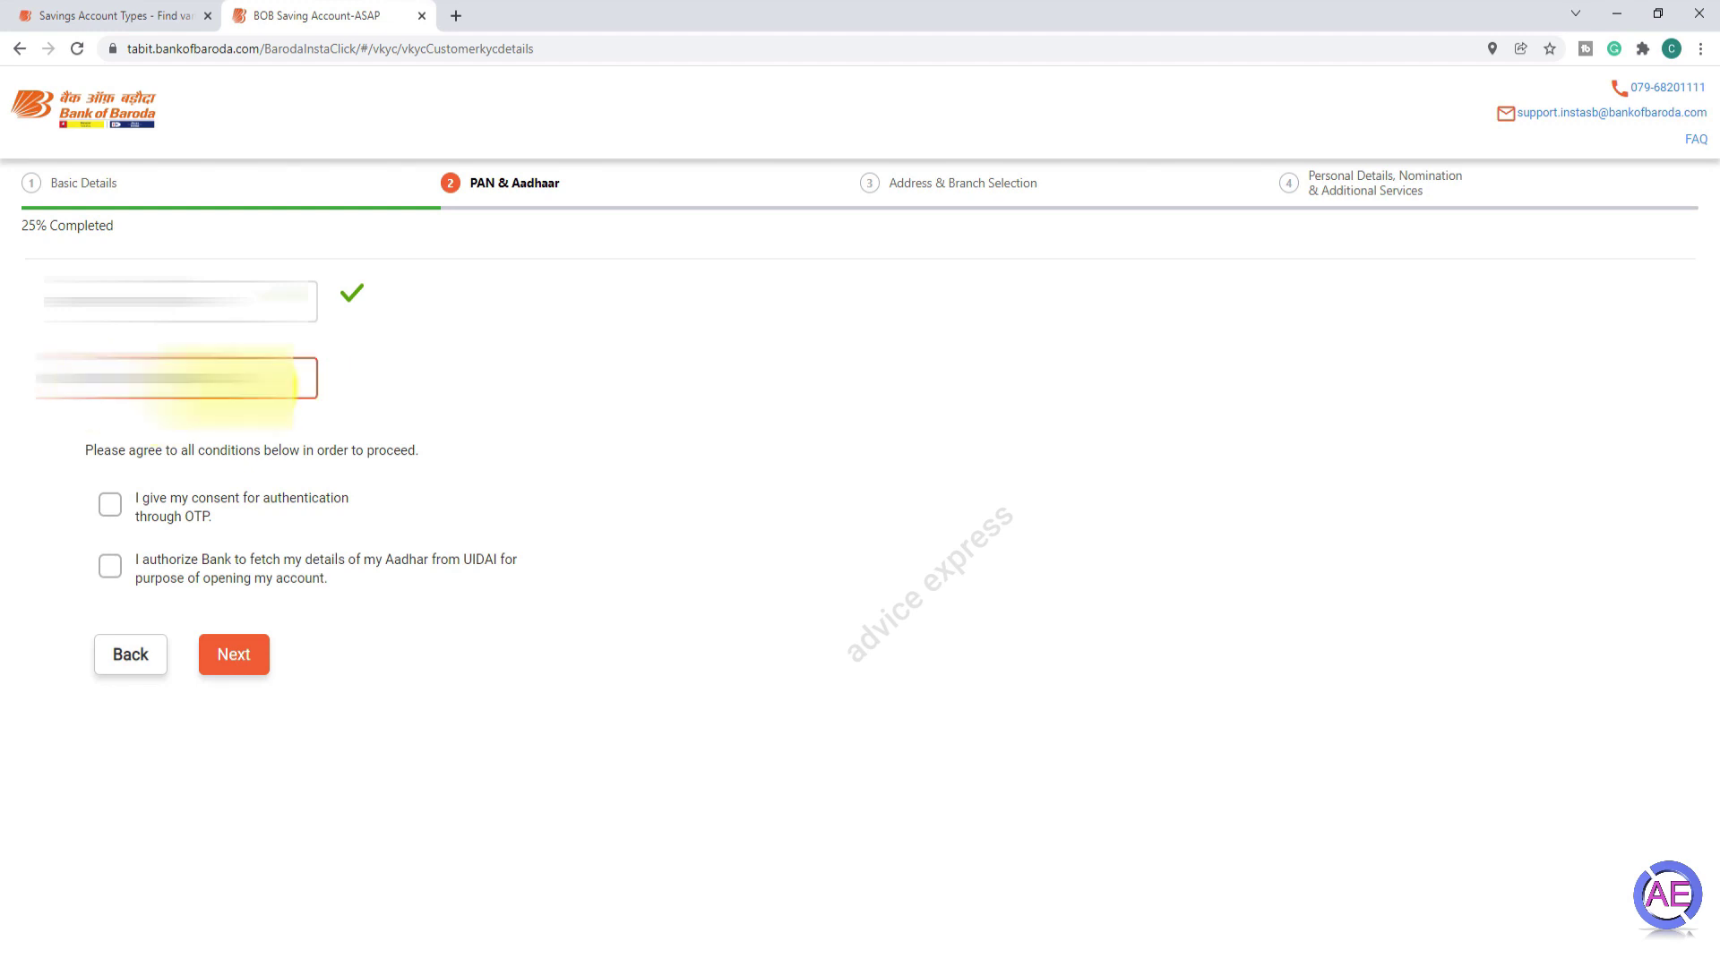
click(111, 501)
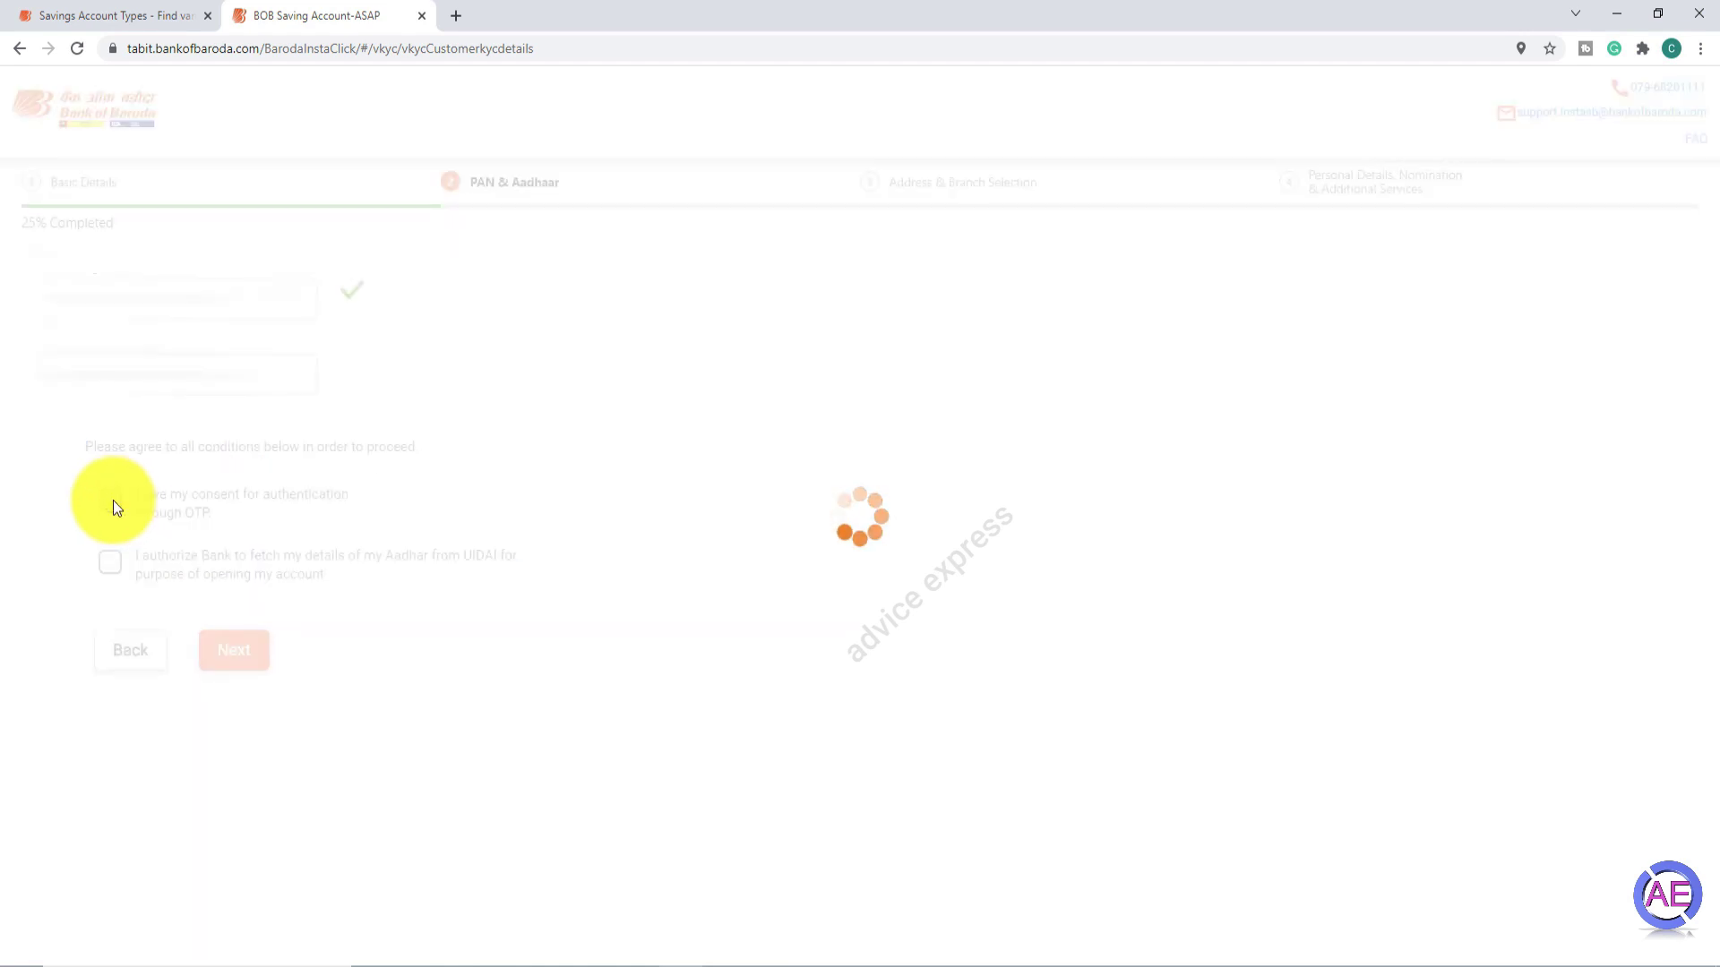
click(111, 573)
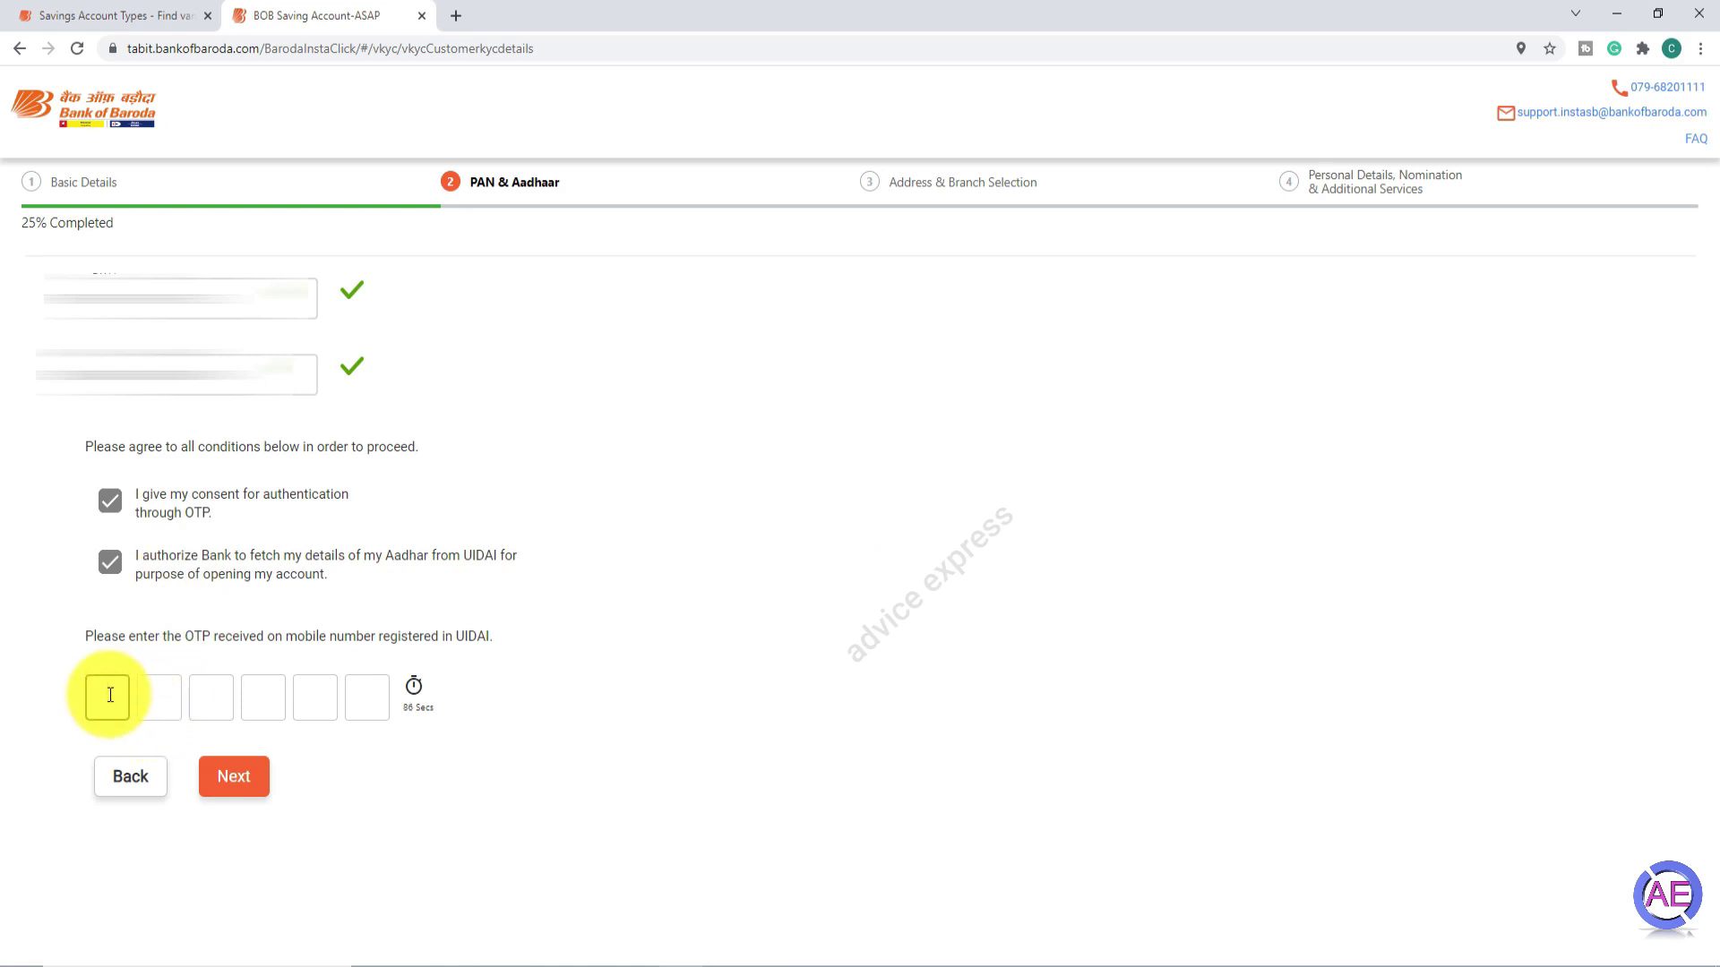
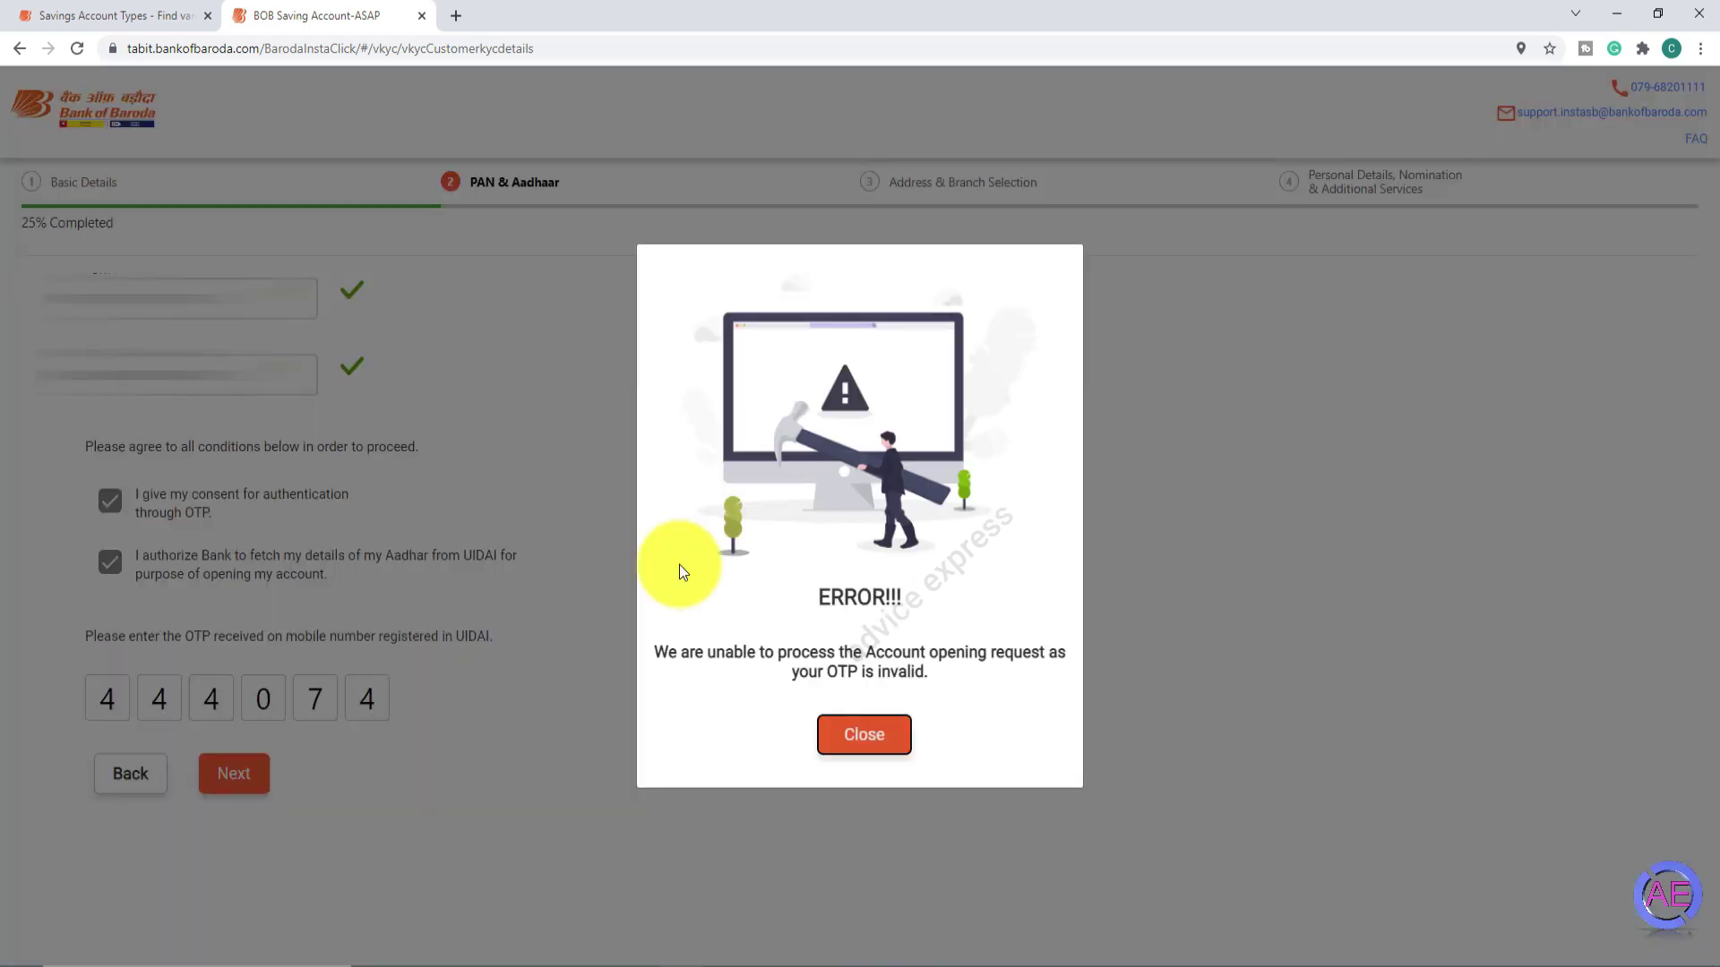
Step: Enter the Aadhaar OTP, correct its last digit after the invalid-OTP error, and submit
click(865, 740)
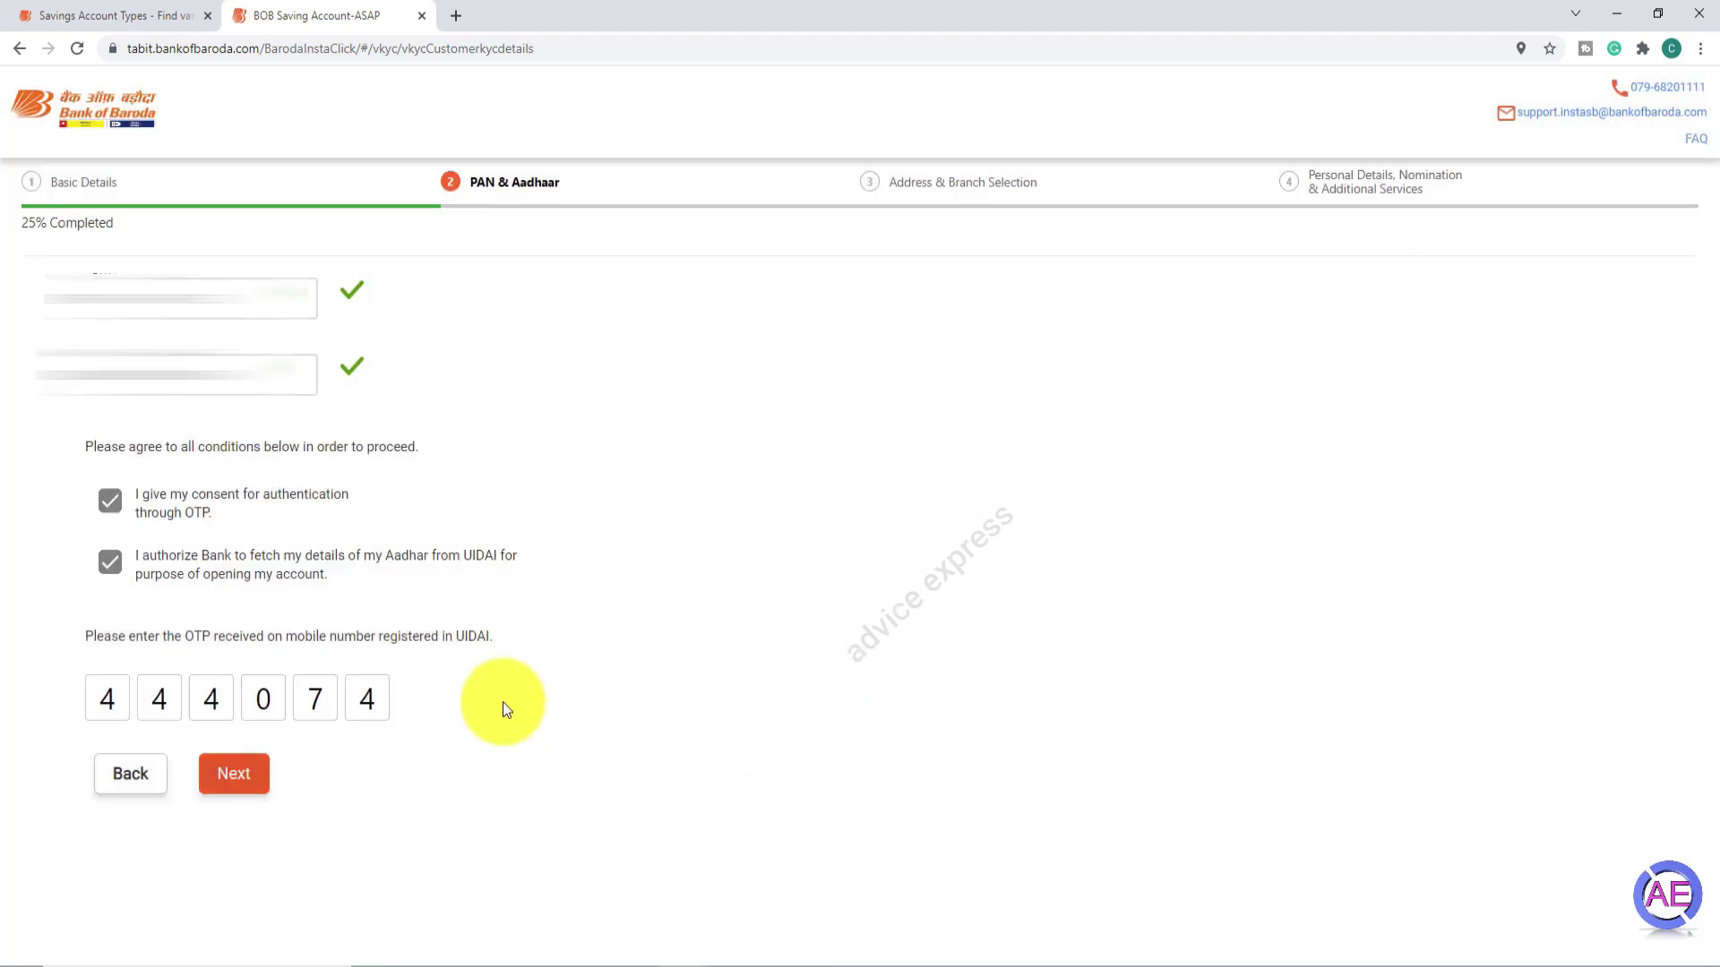
click(376, 702)
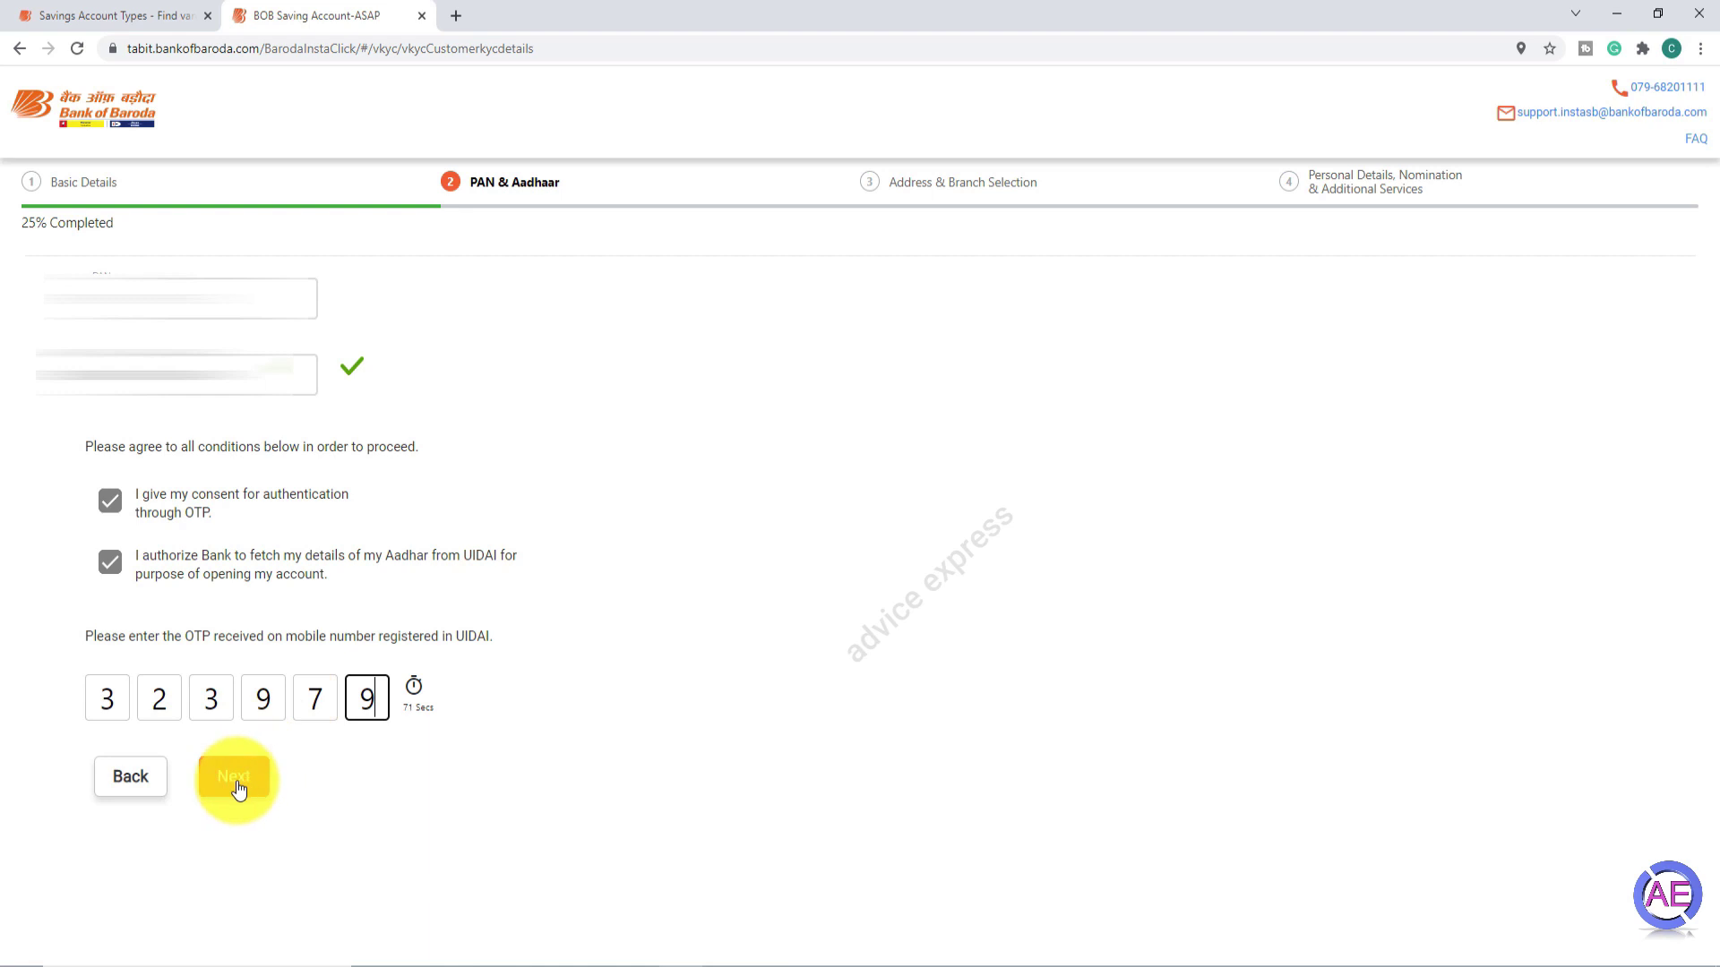
click(240, 785)
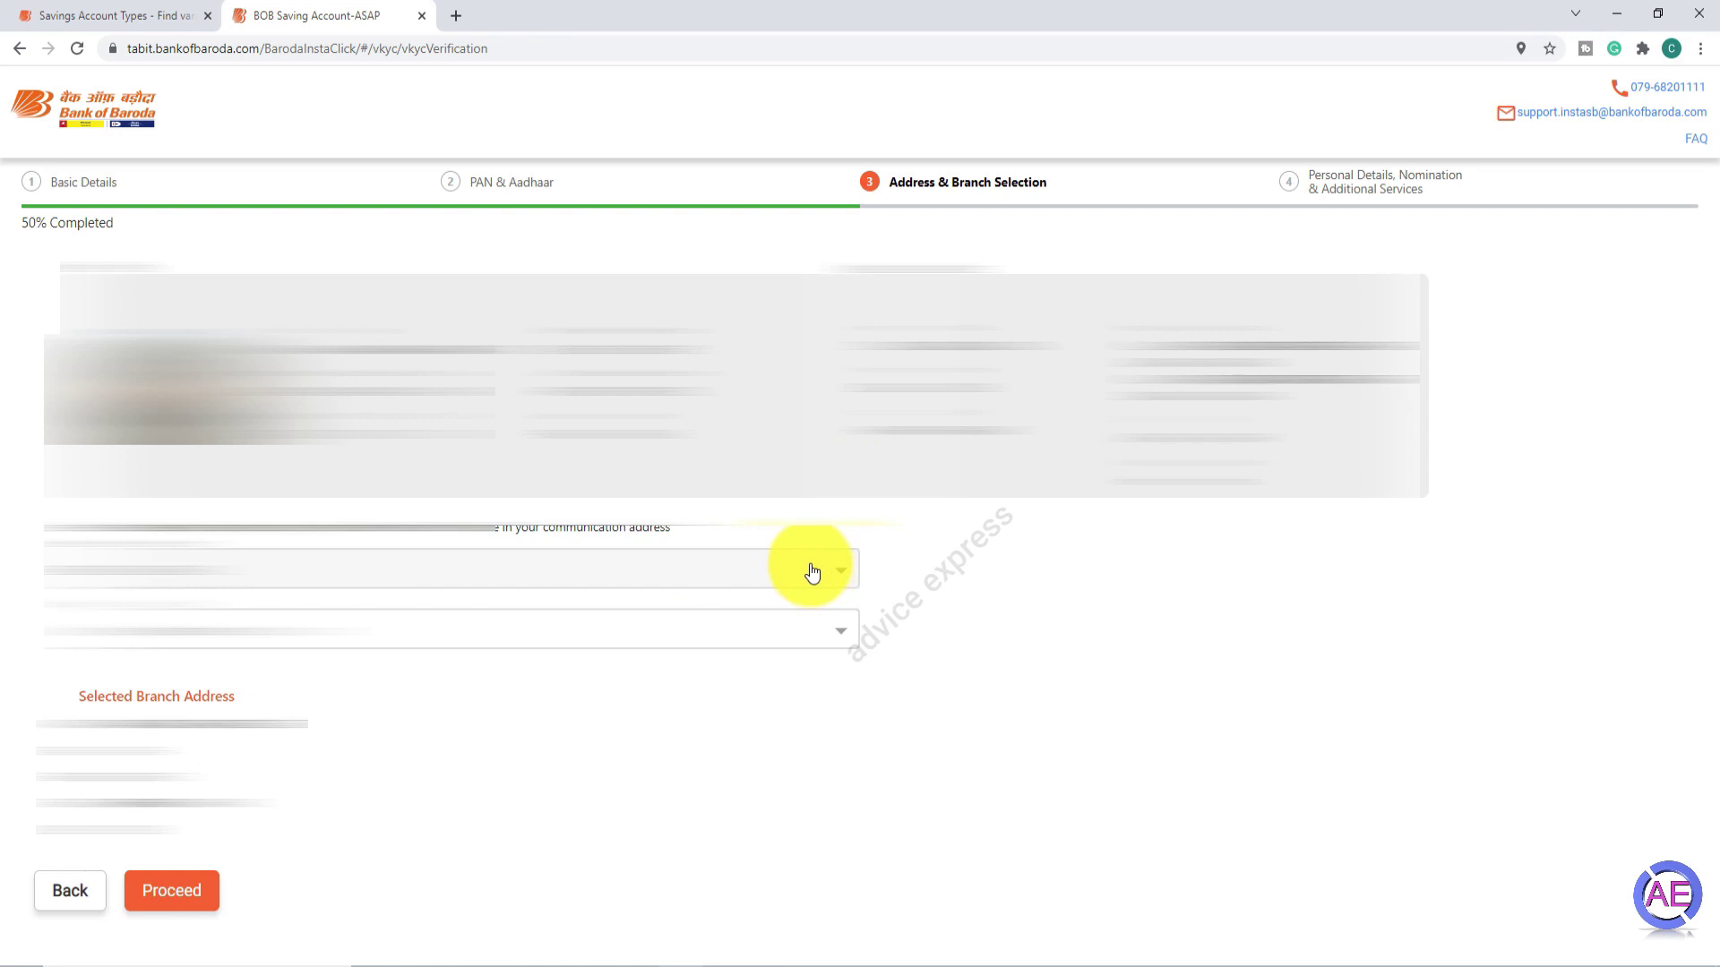
Step: Choose the communication address option for branch selection and proceed to Personal Details
click(815, 574)
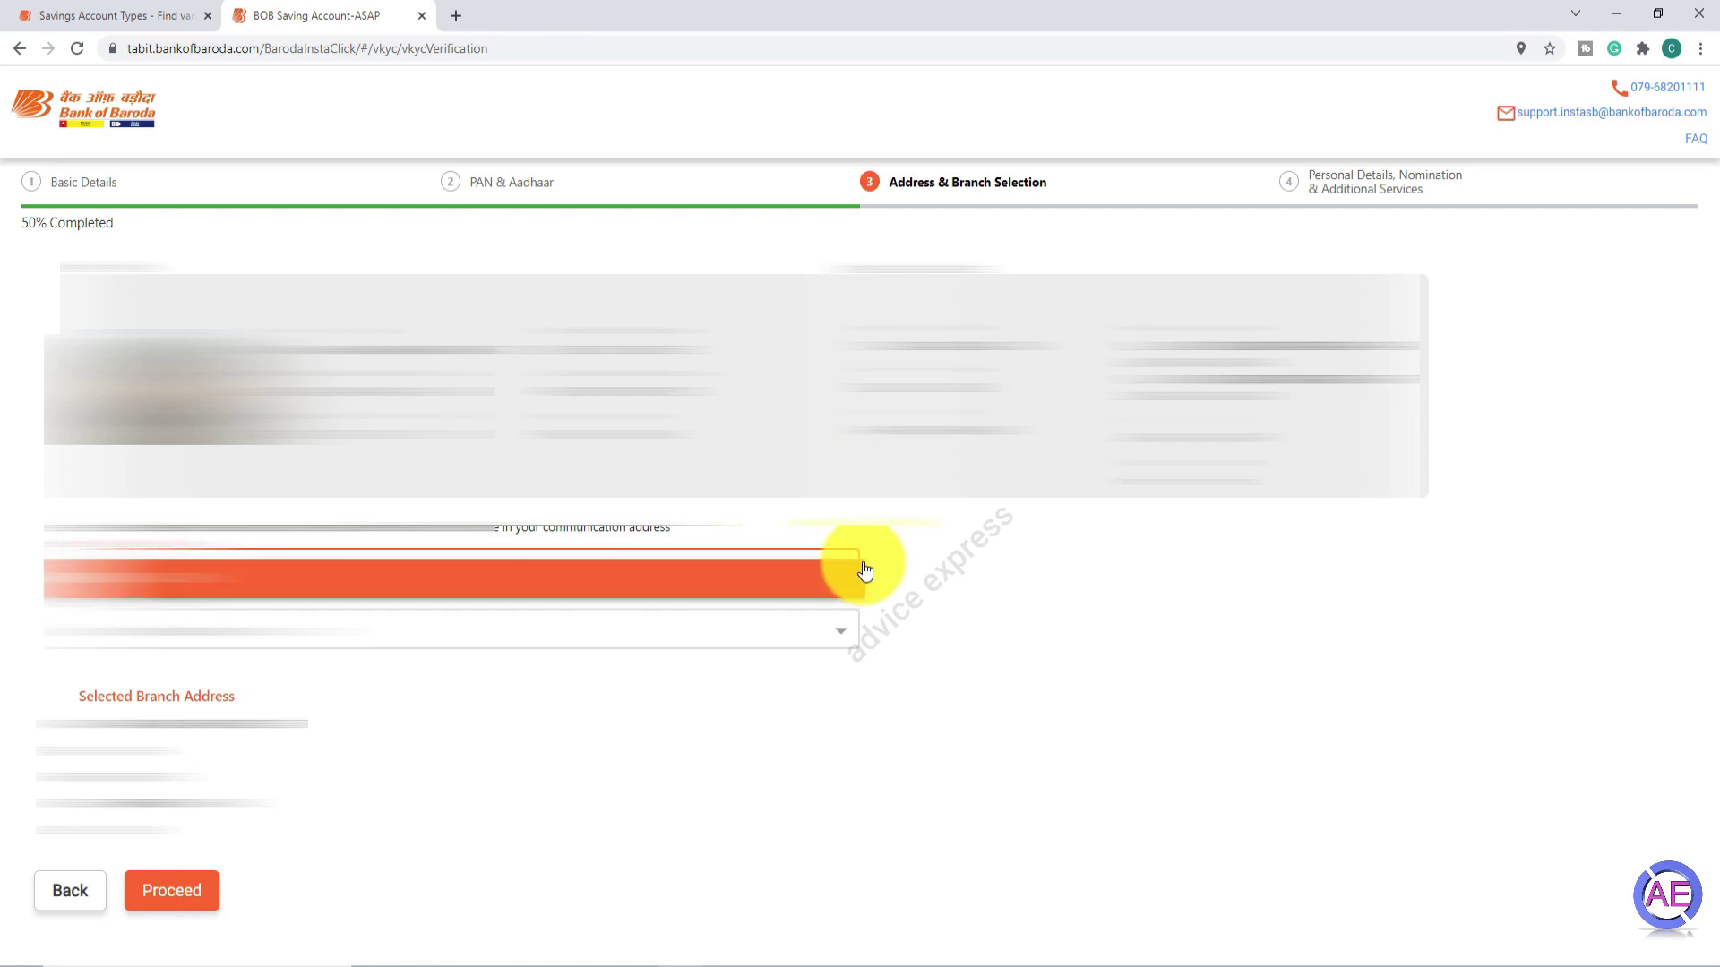
click(843, 579)
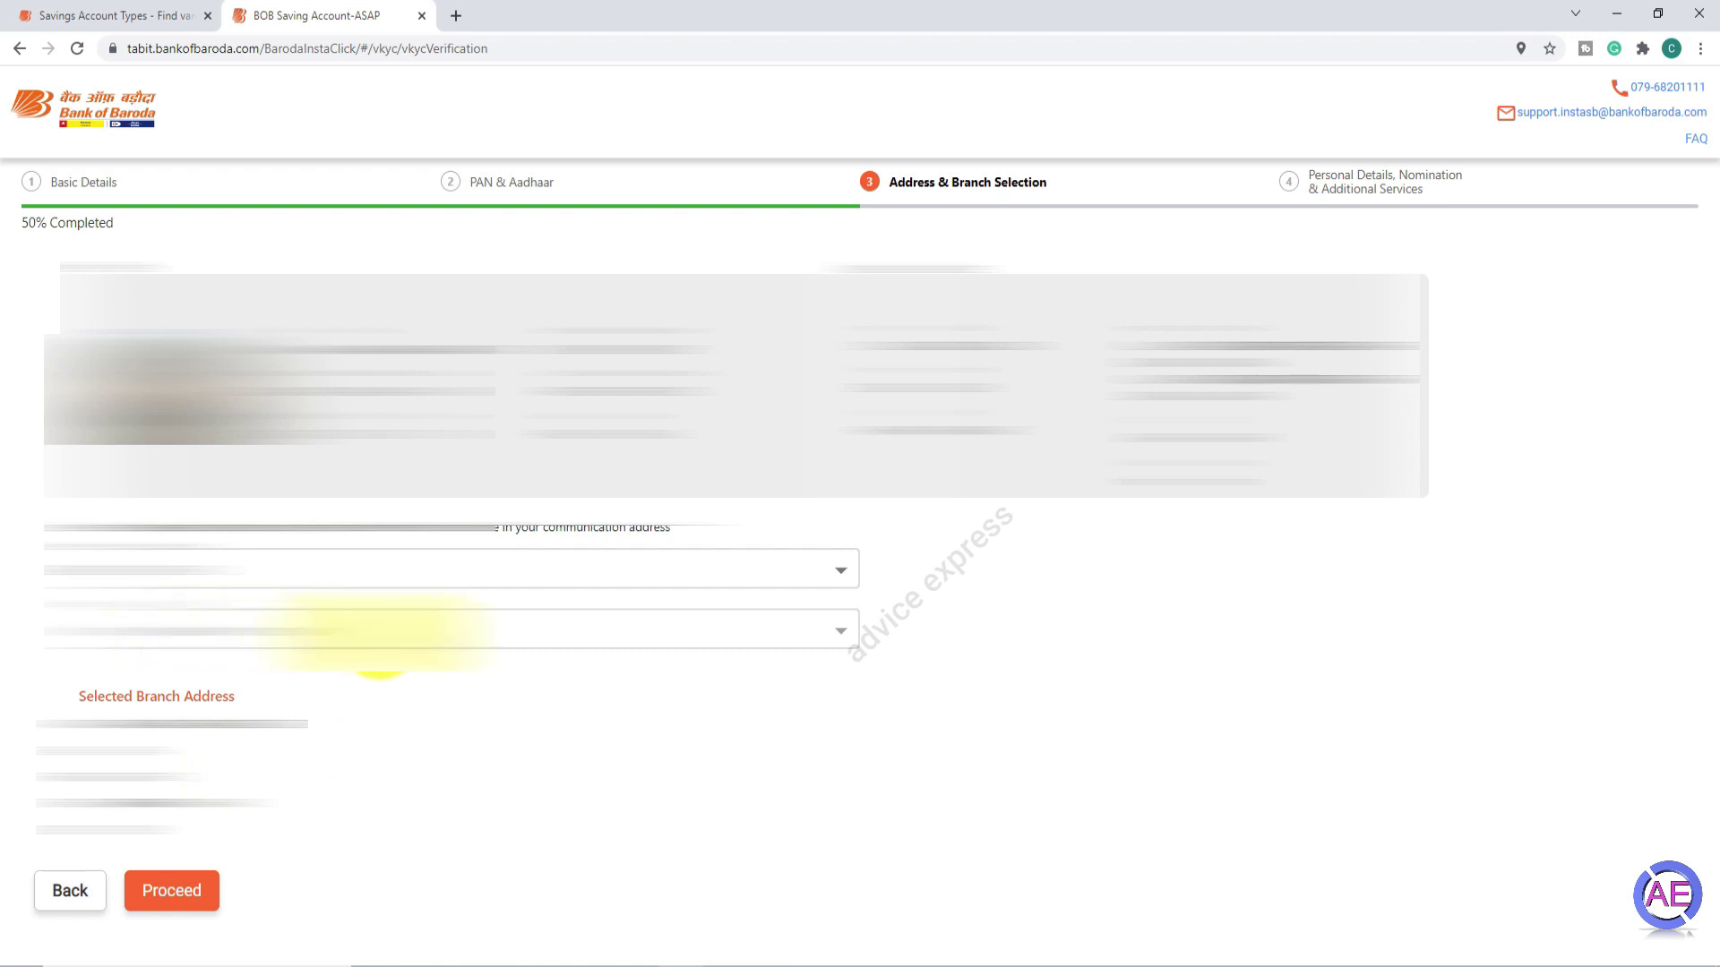
click(175, 894)
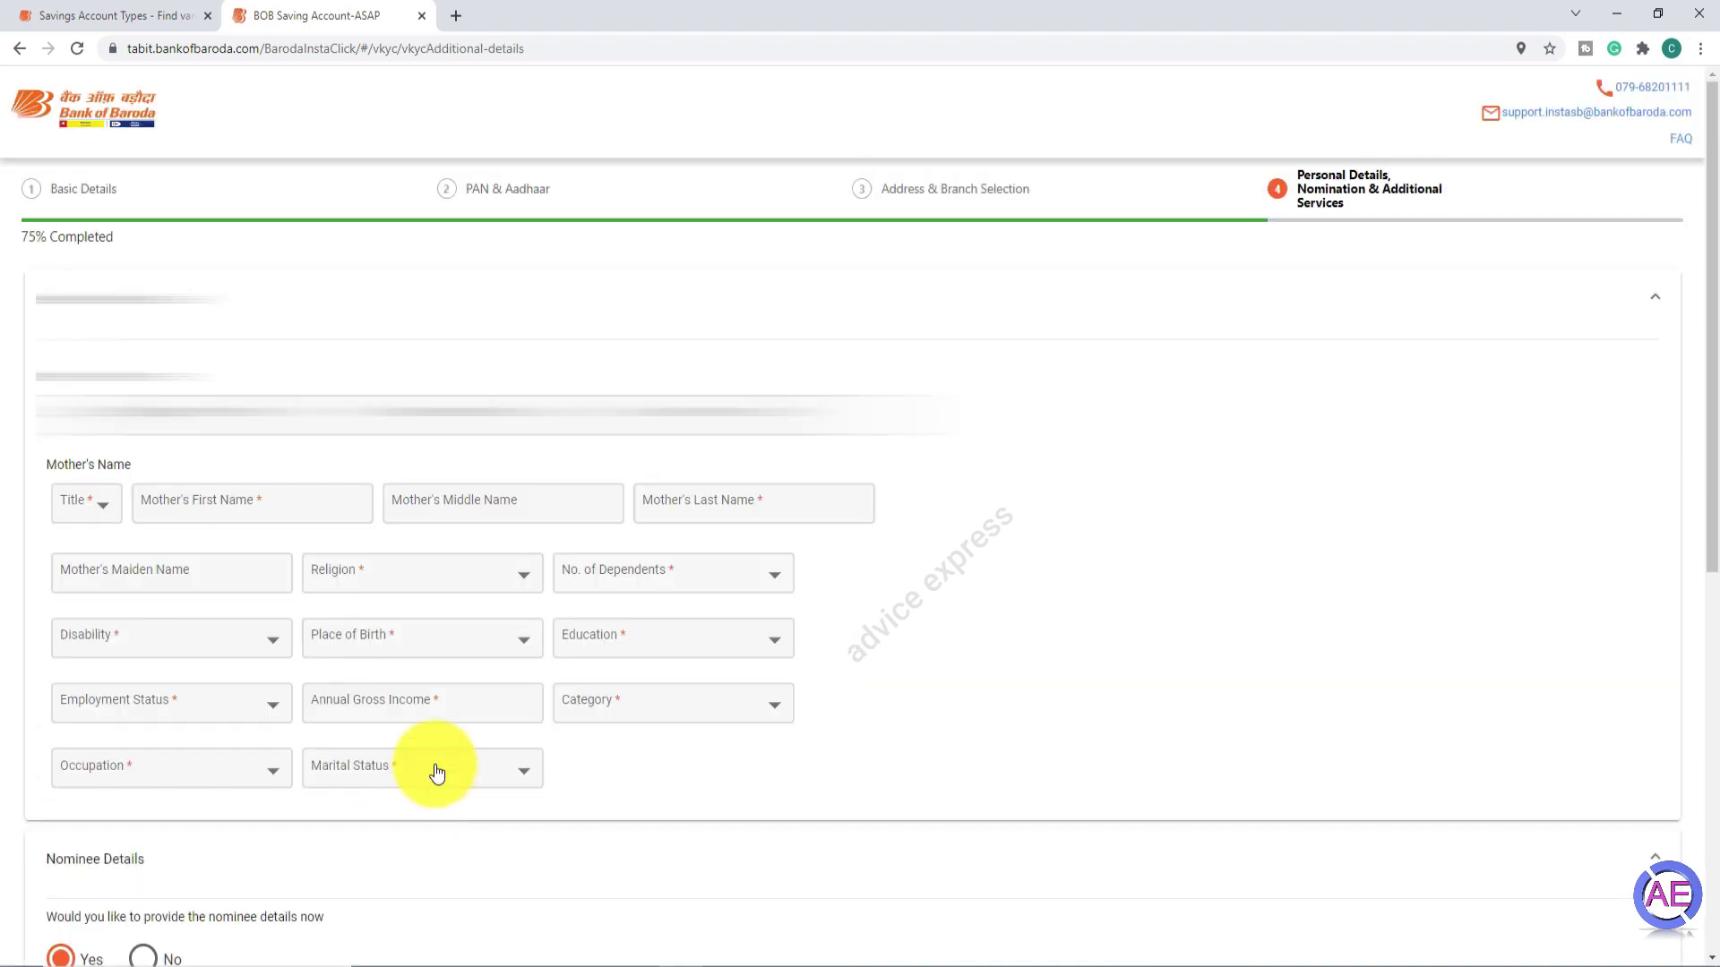
Step: Set Religion to HINDU and the number of dependents to 3
scroll(551, 331, down, 1)
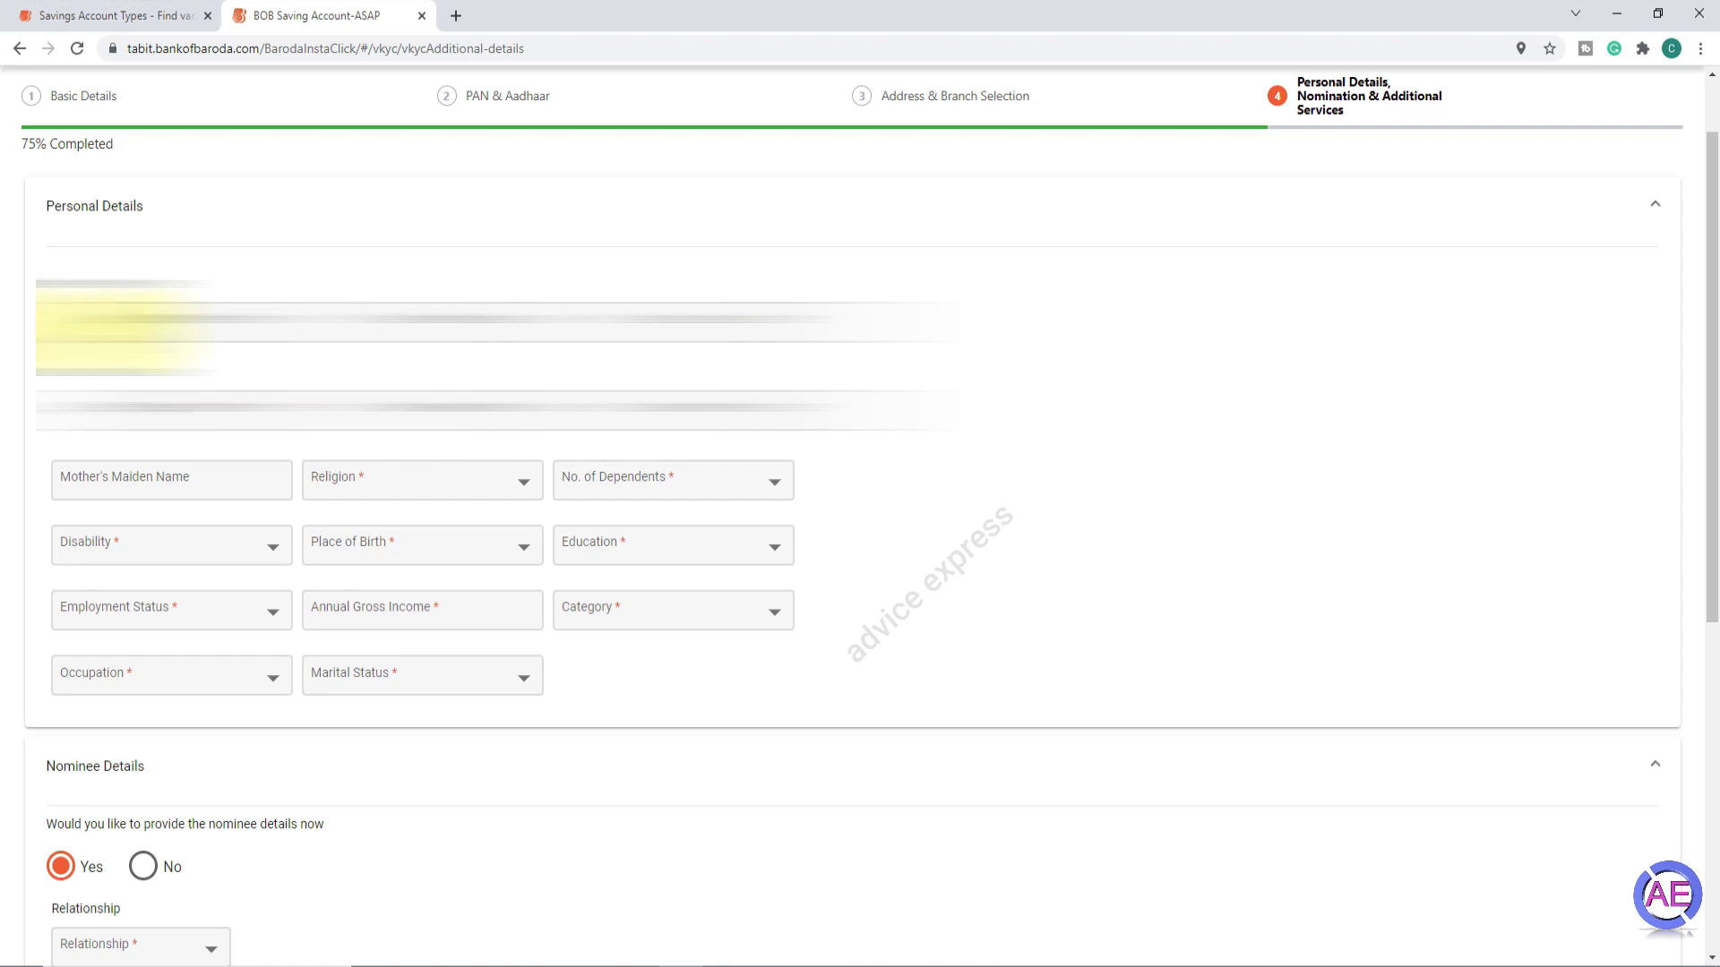
click(242, 320)
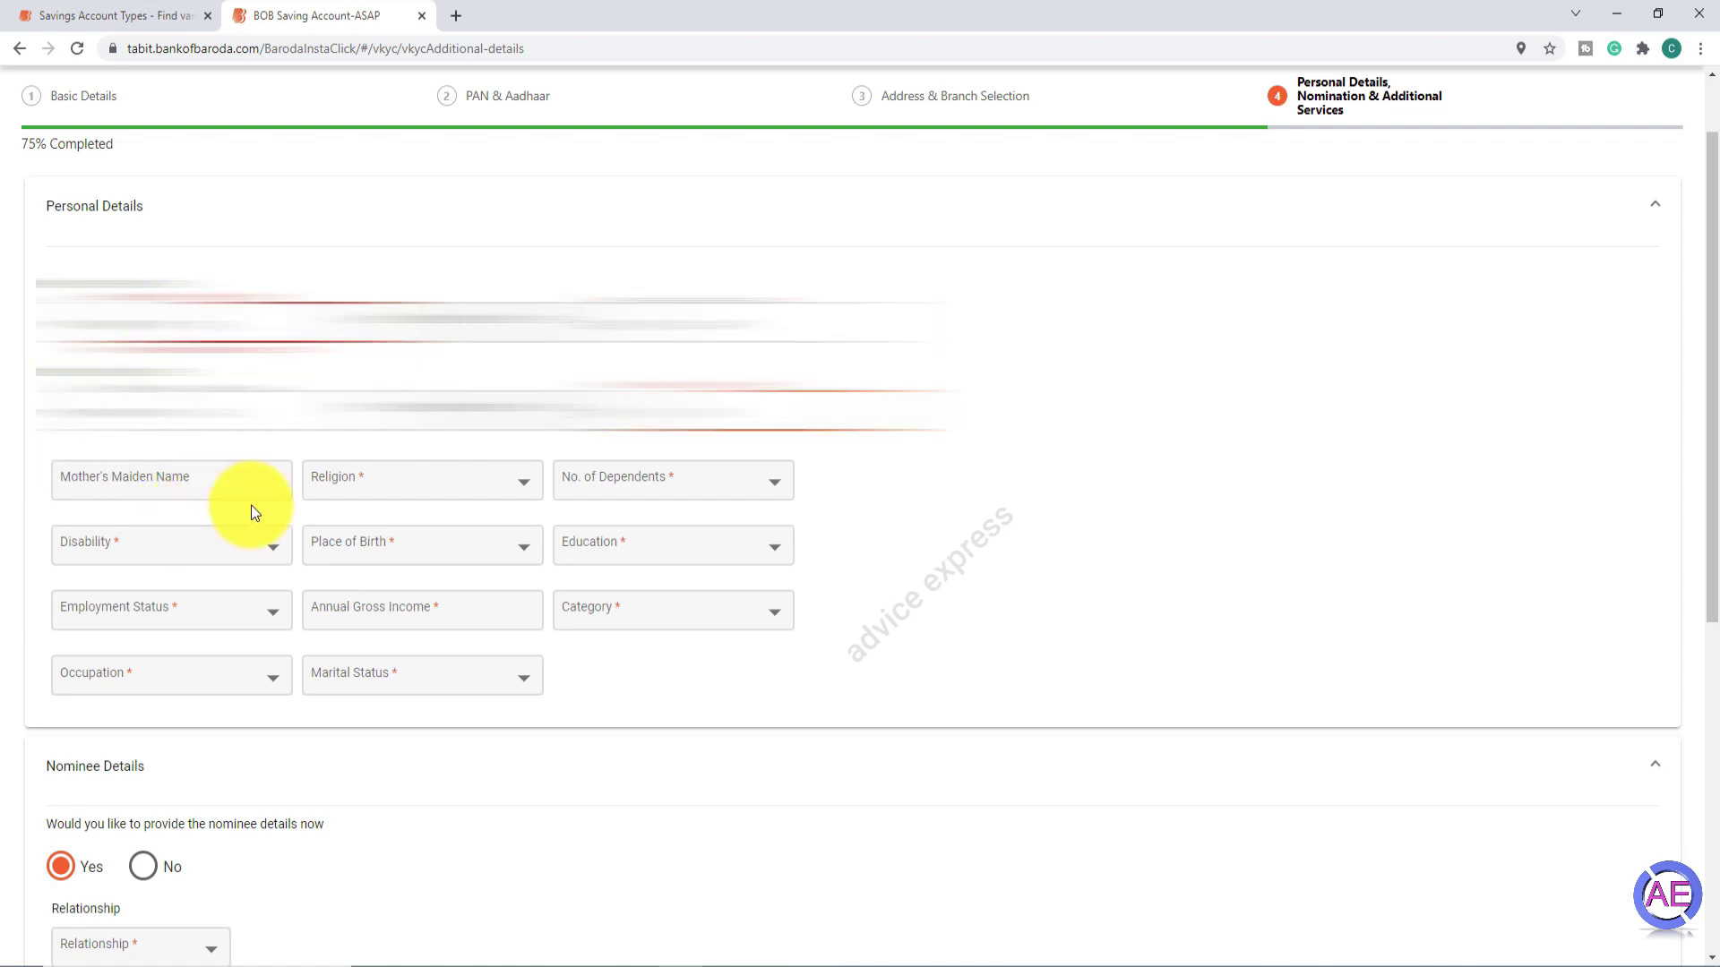
click(453, 491)
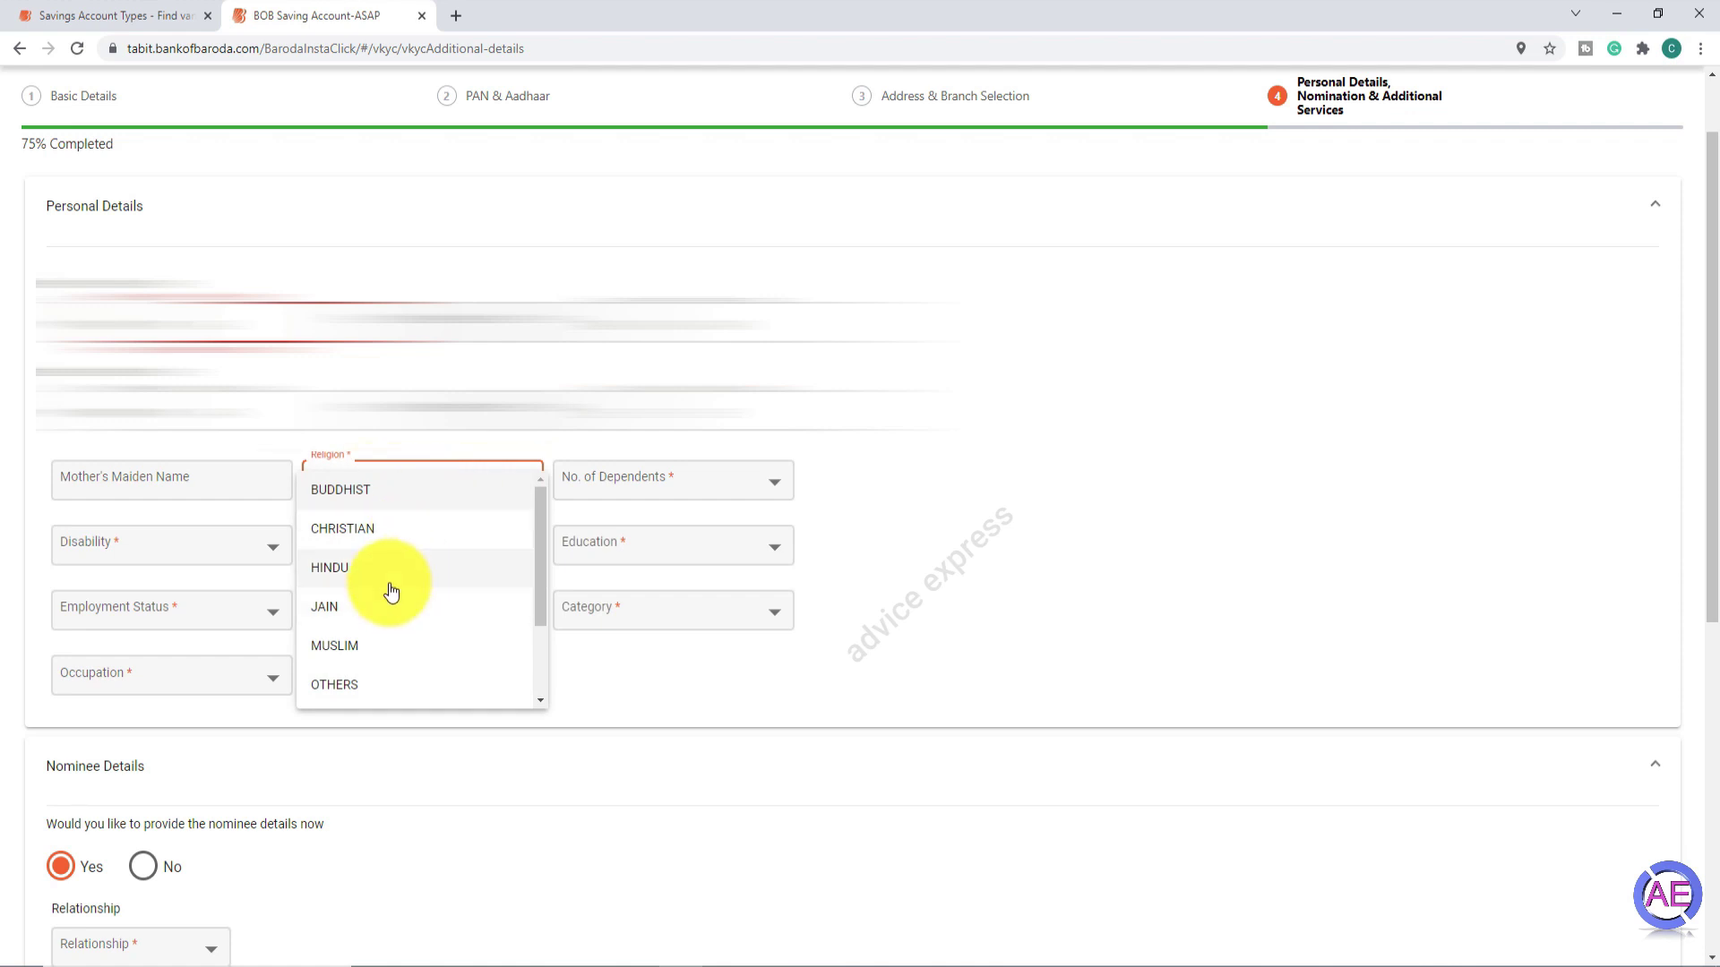
scroll(400, 511, down, 1)
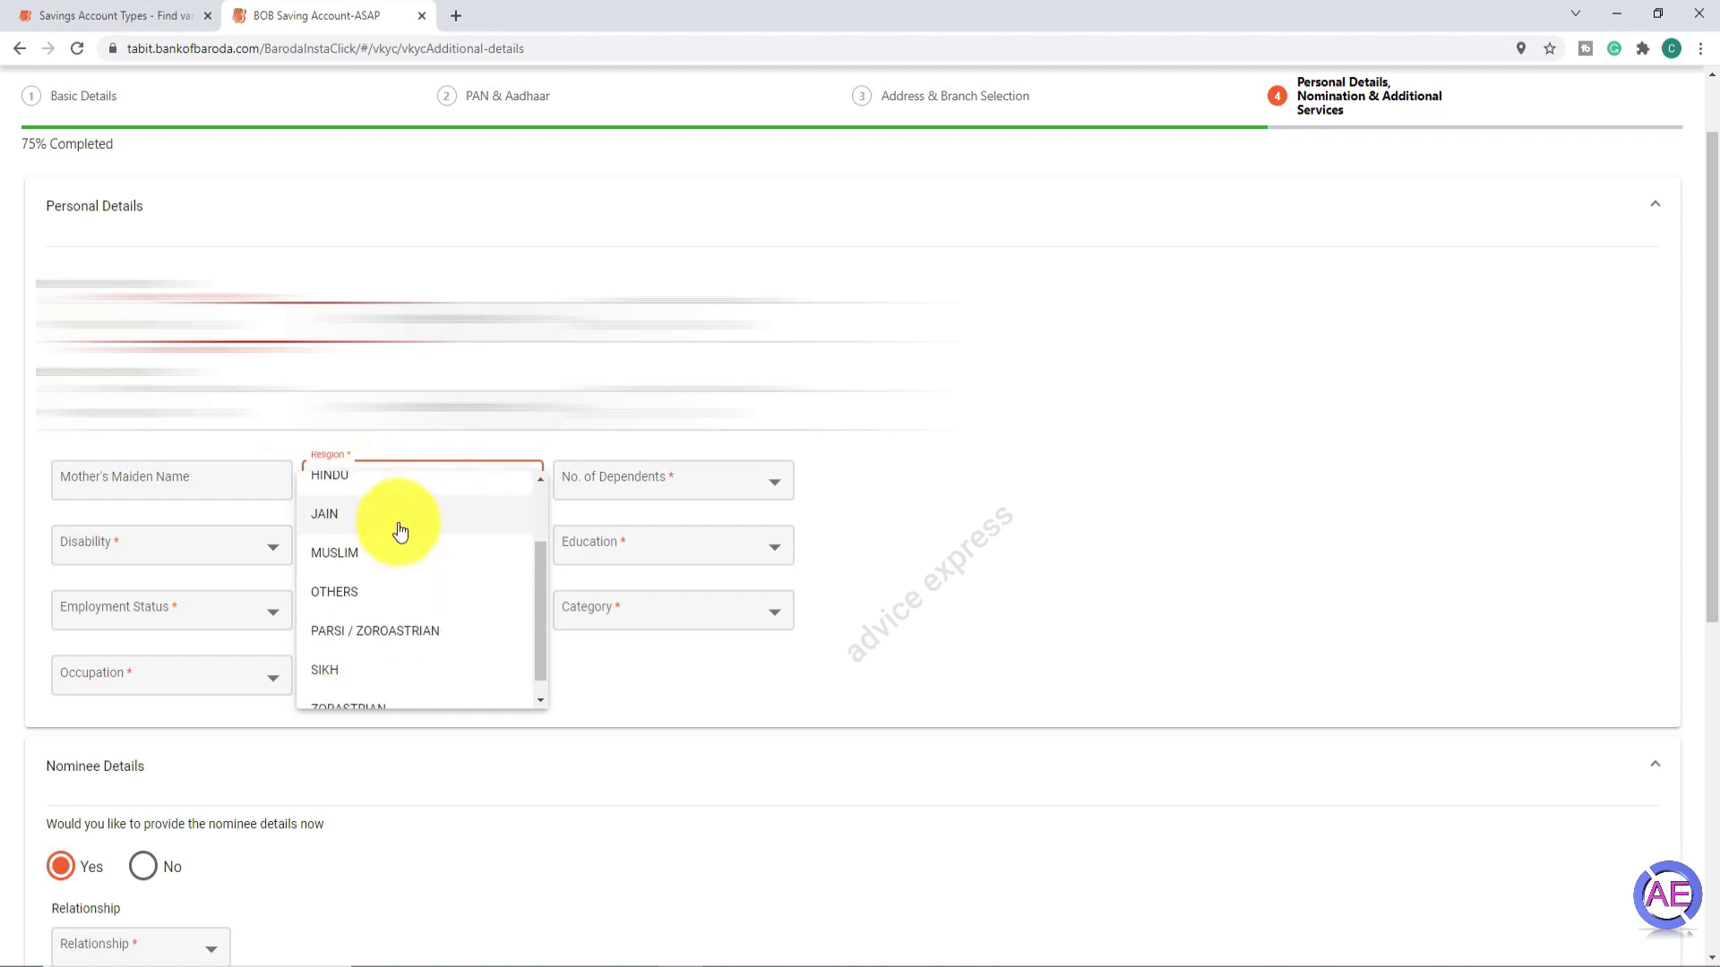
click(358, 475)
click(739, 486)
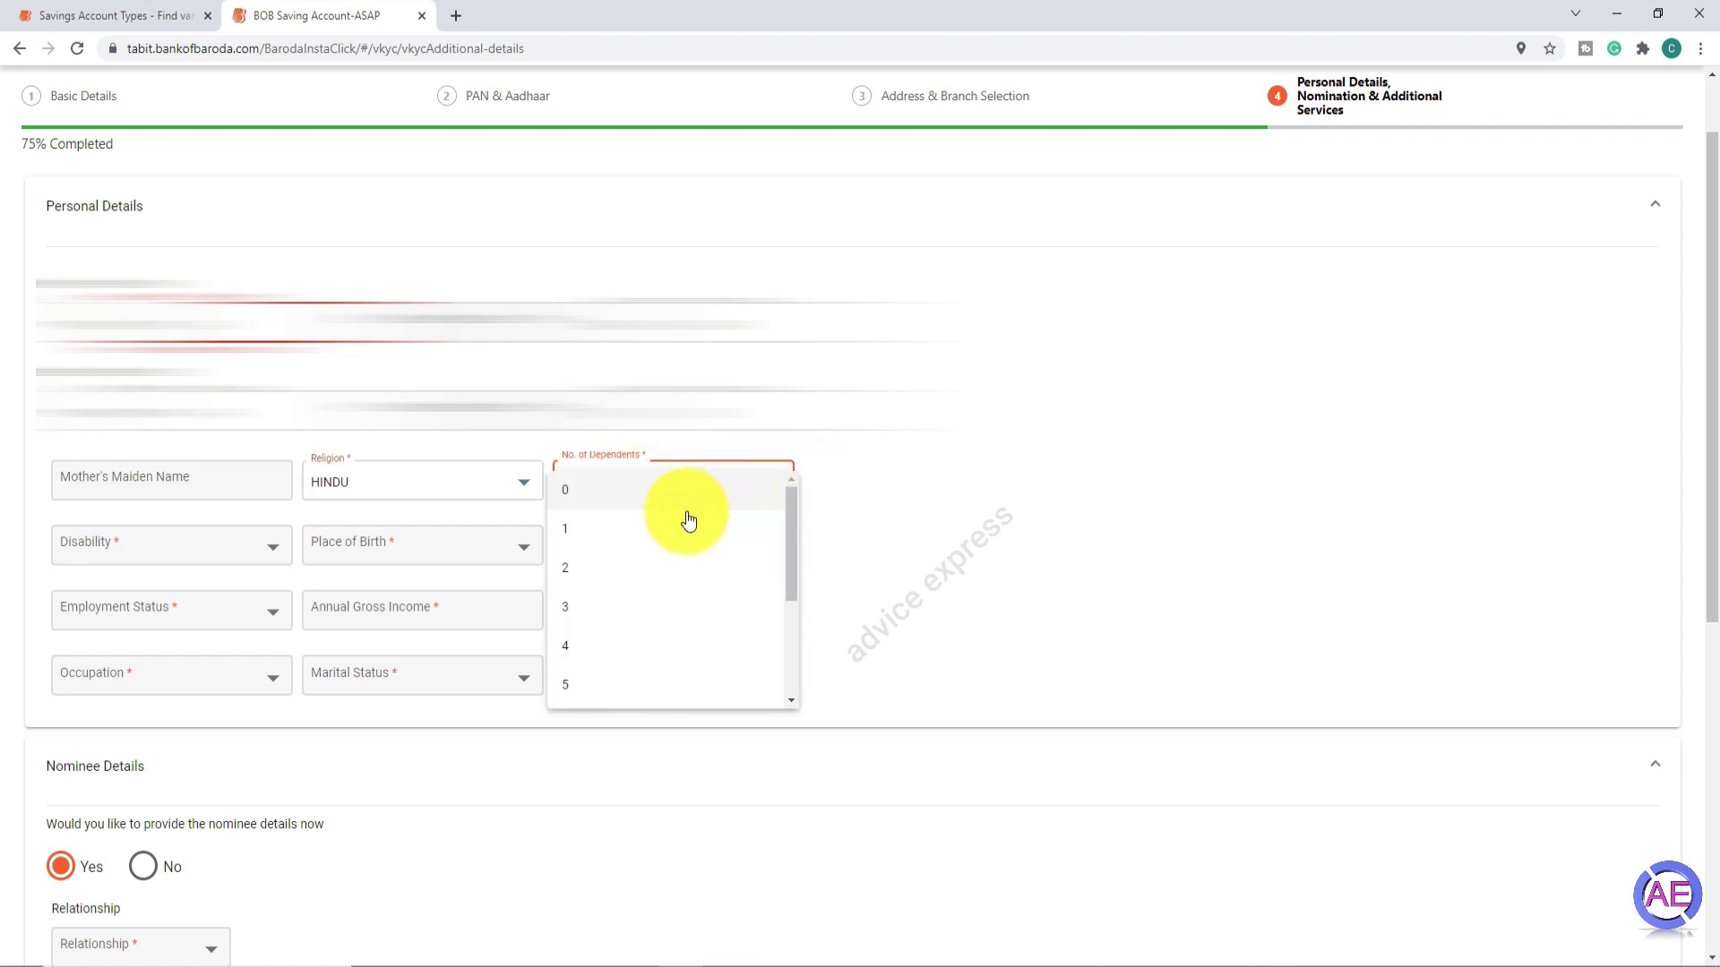
click(636, 612)
Step: Set Disability to No and search for BIHARSHARIF as the Place of Birth
click(198, 560)
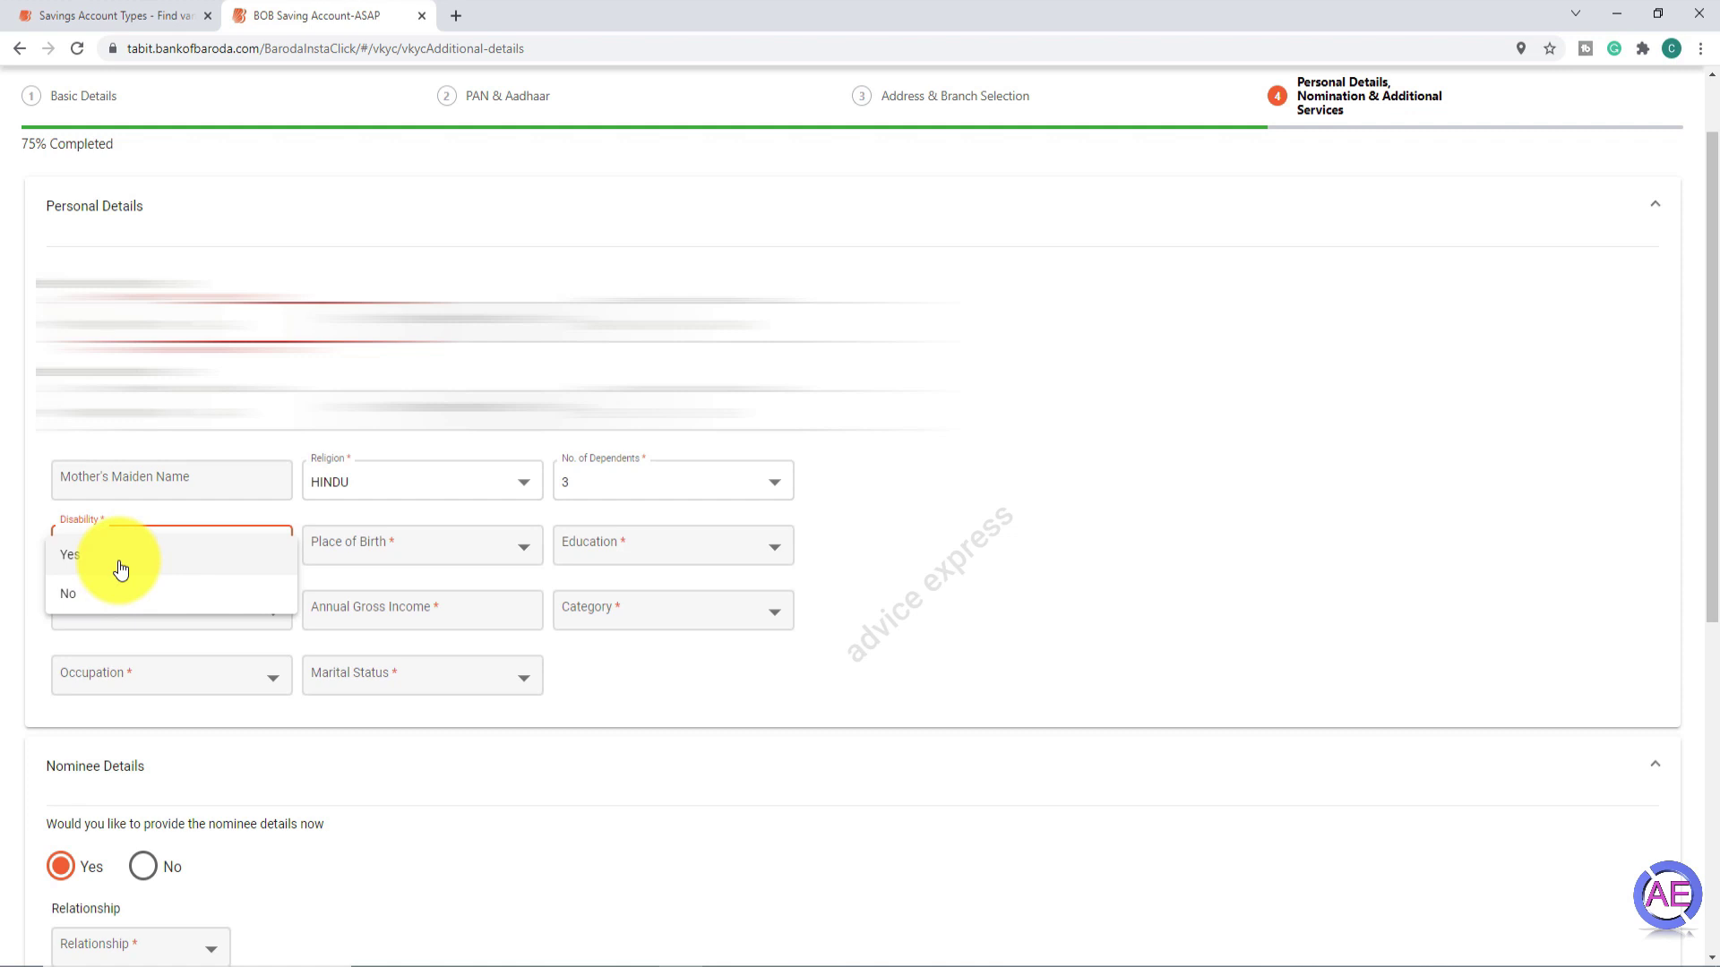
click(116, 598)
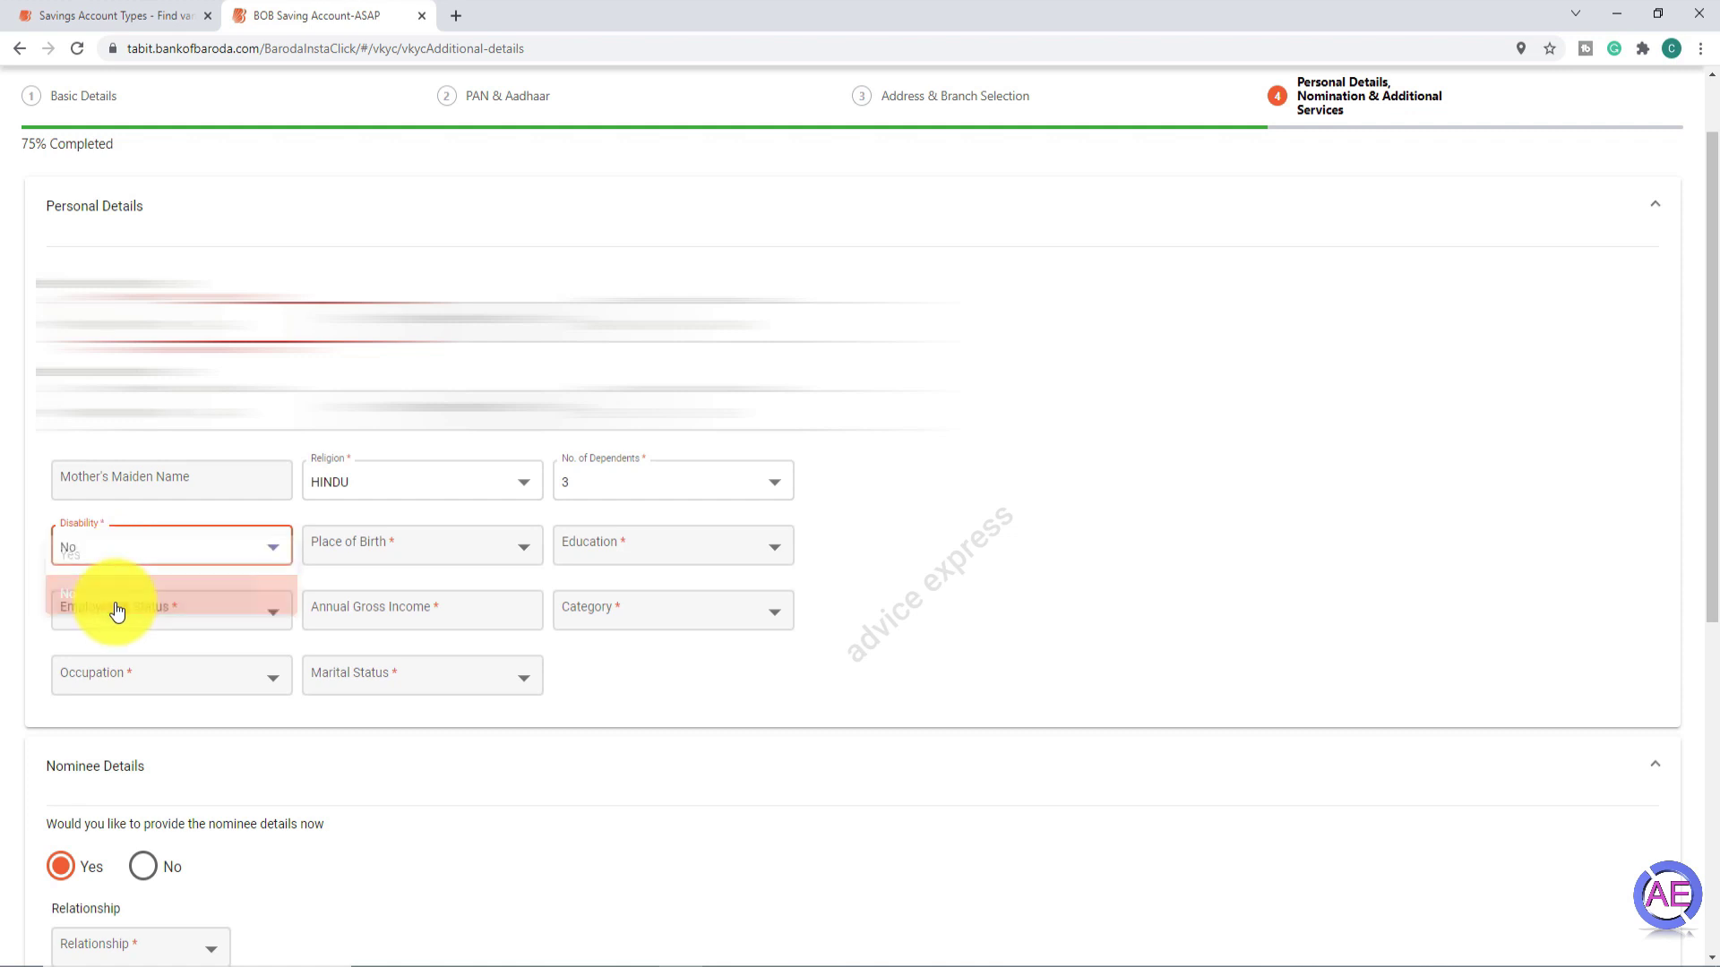
click(411, 561)
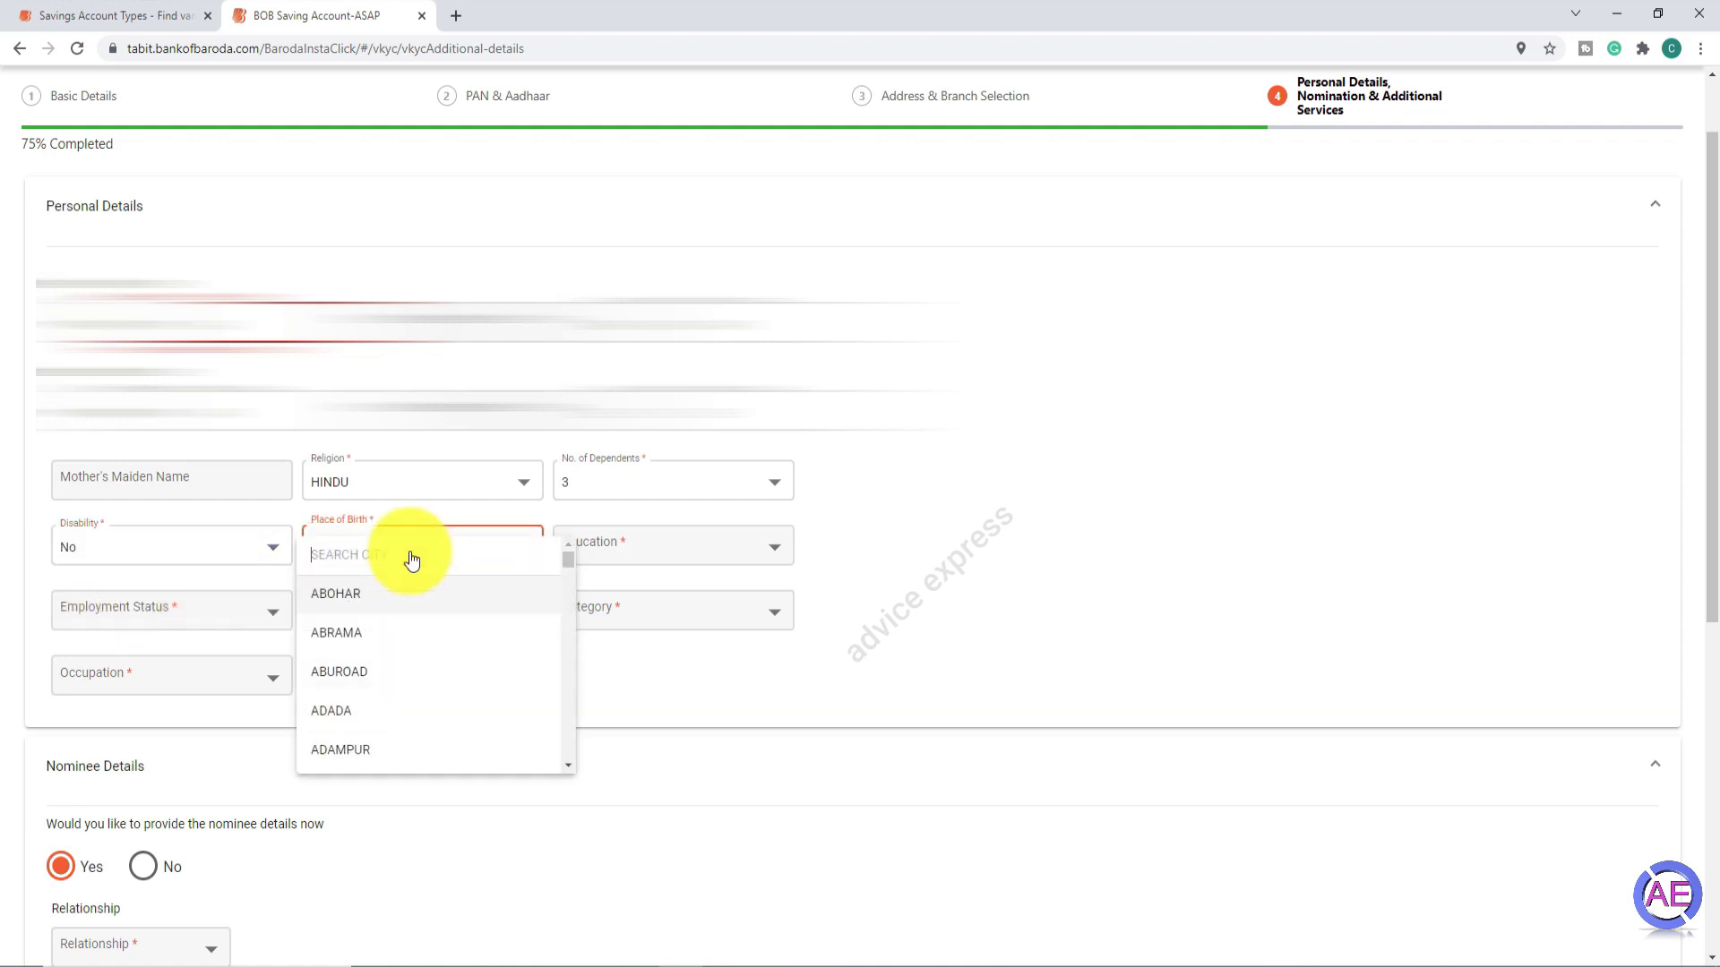
scroll(389, 647, down, 10)
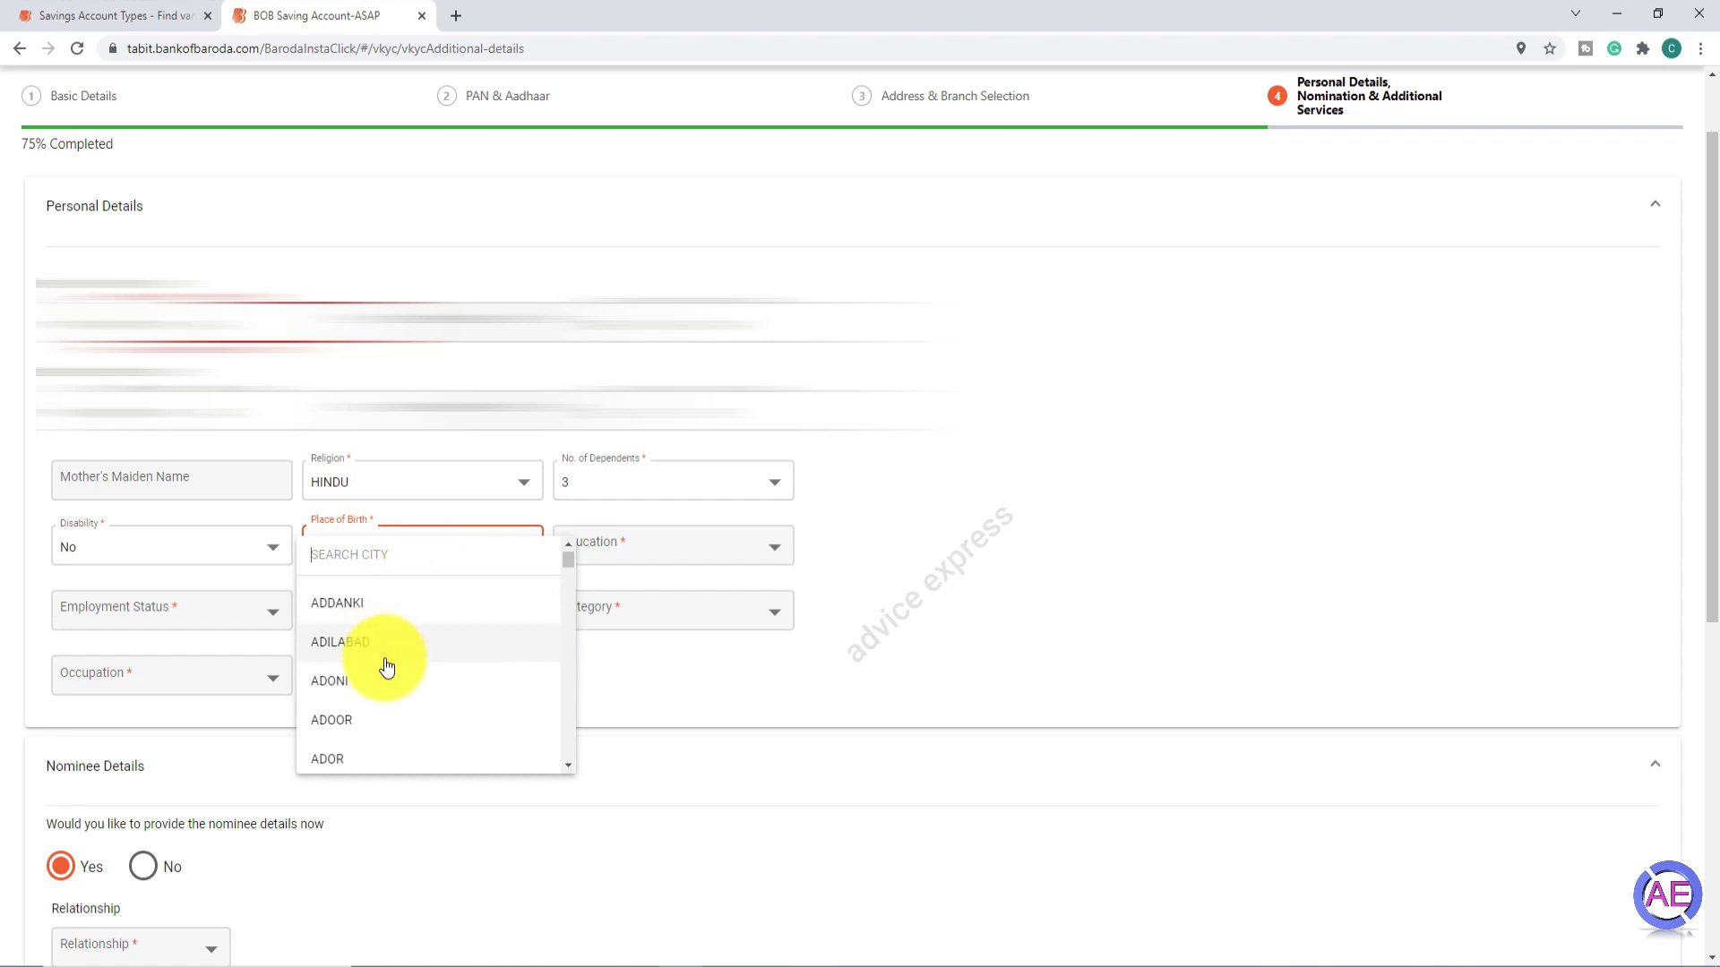
scroll(386, 668, down, 10)
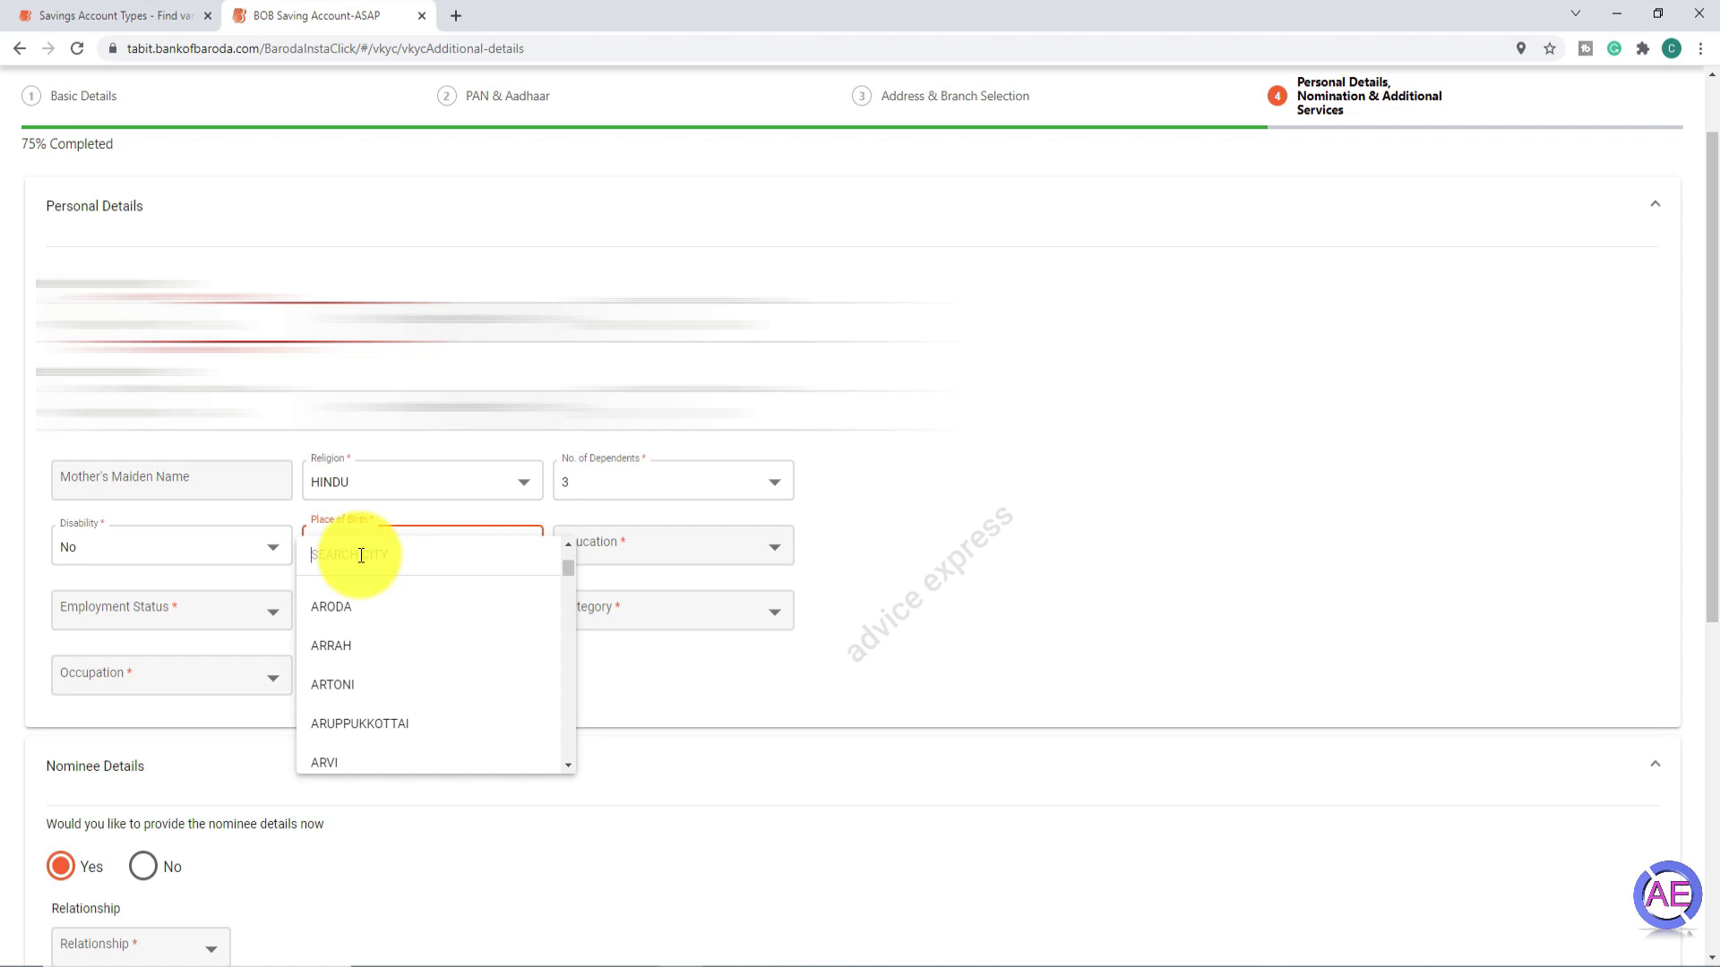
text(LA)
key(BackSpace)
key(BackSpace)
text(BIHARS)
click(349, 593)
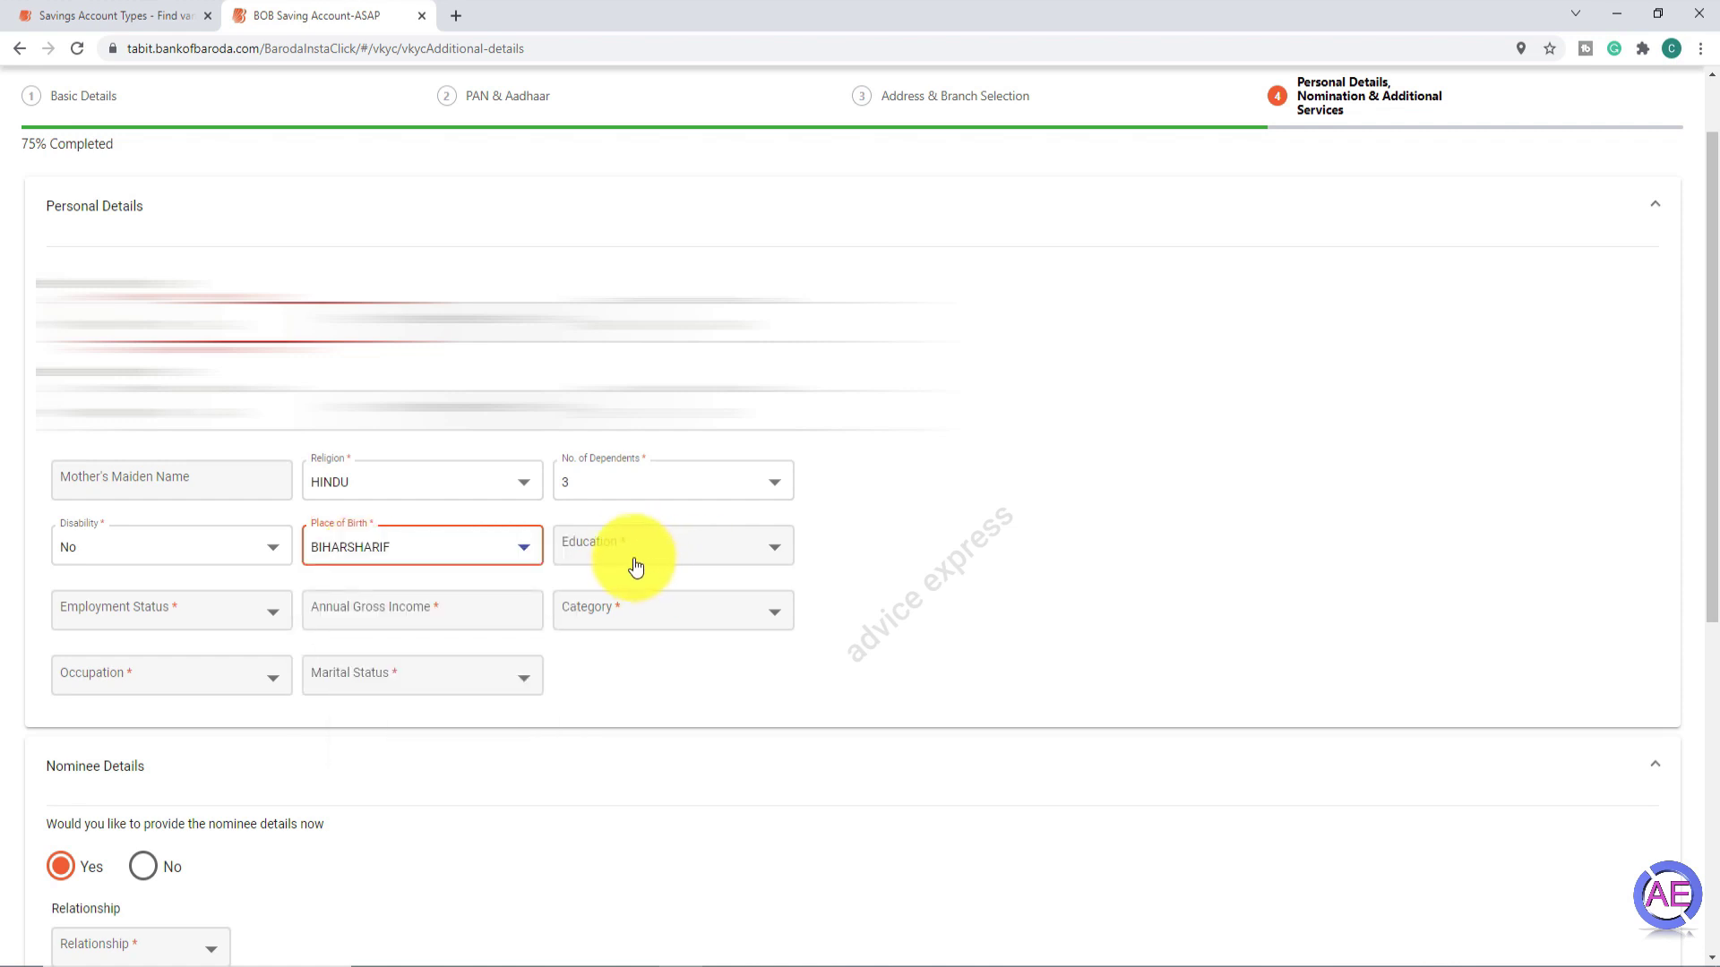
Step: Set Education to SSC and choose the employment status
click(688, 557)
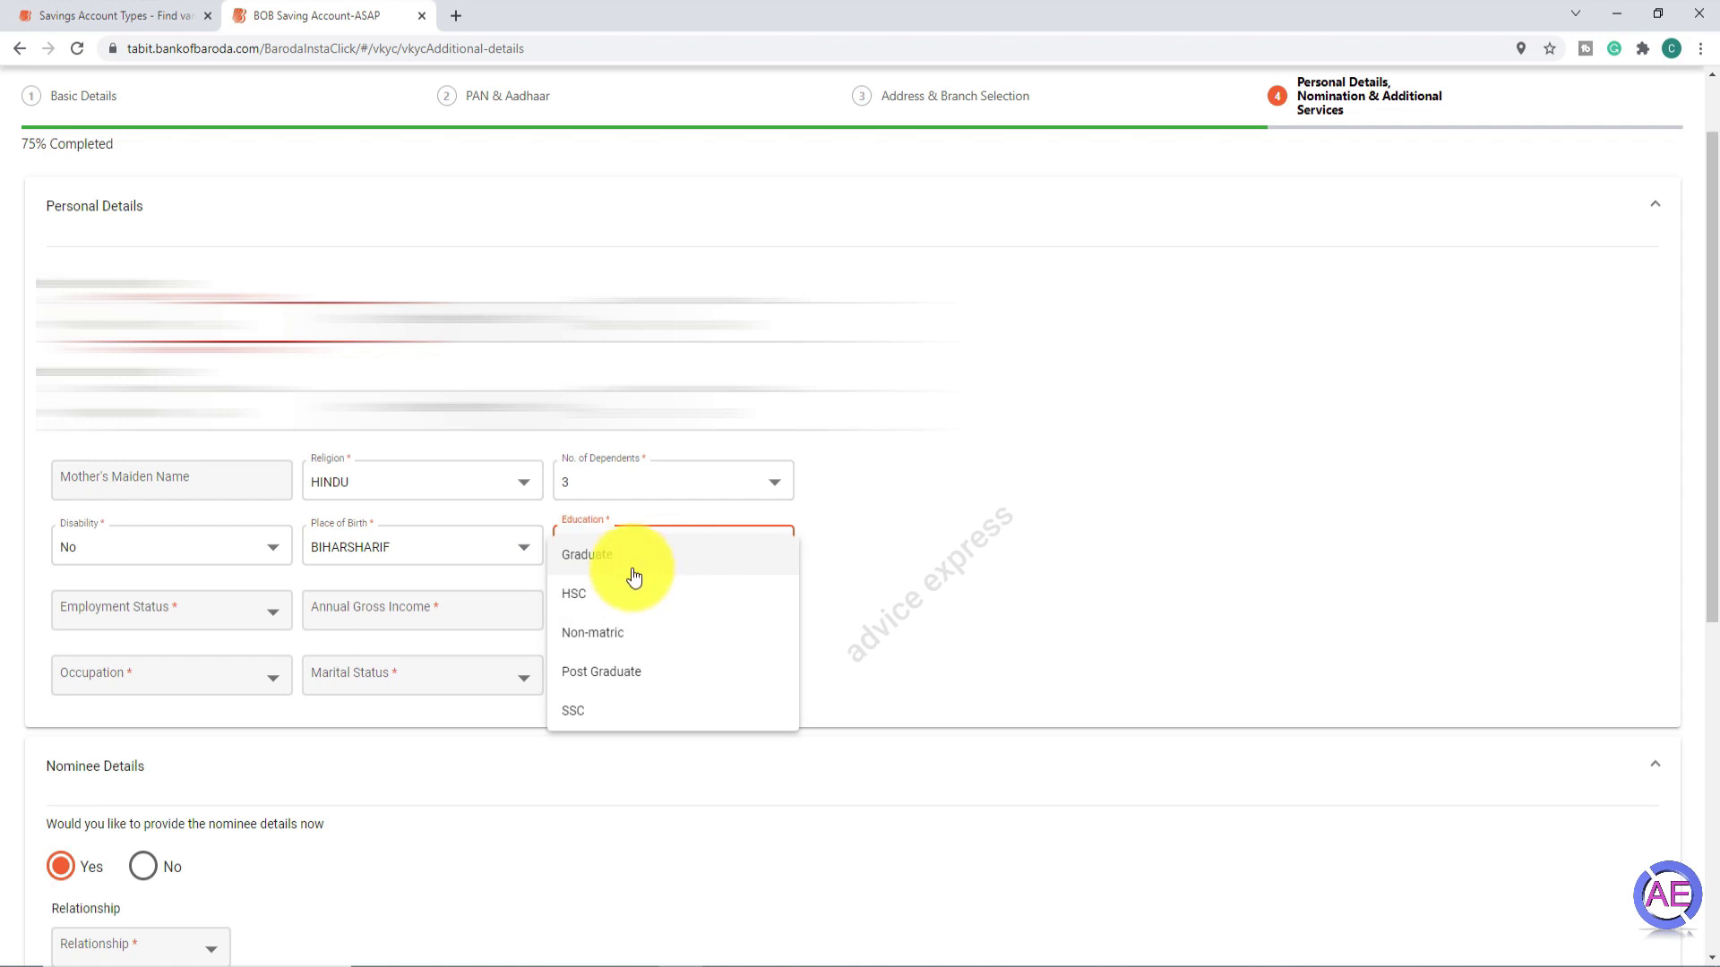
click(627, 710)
click(213, 616)
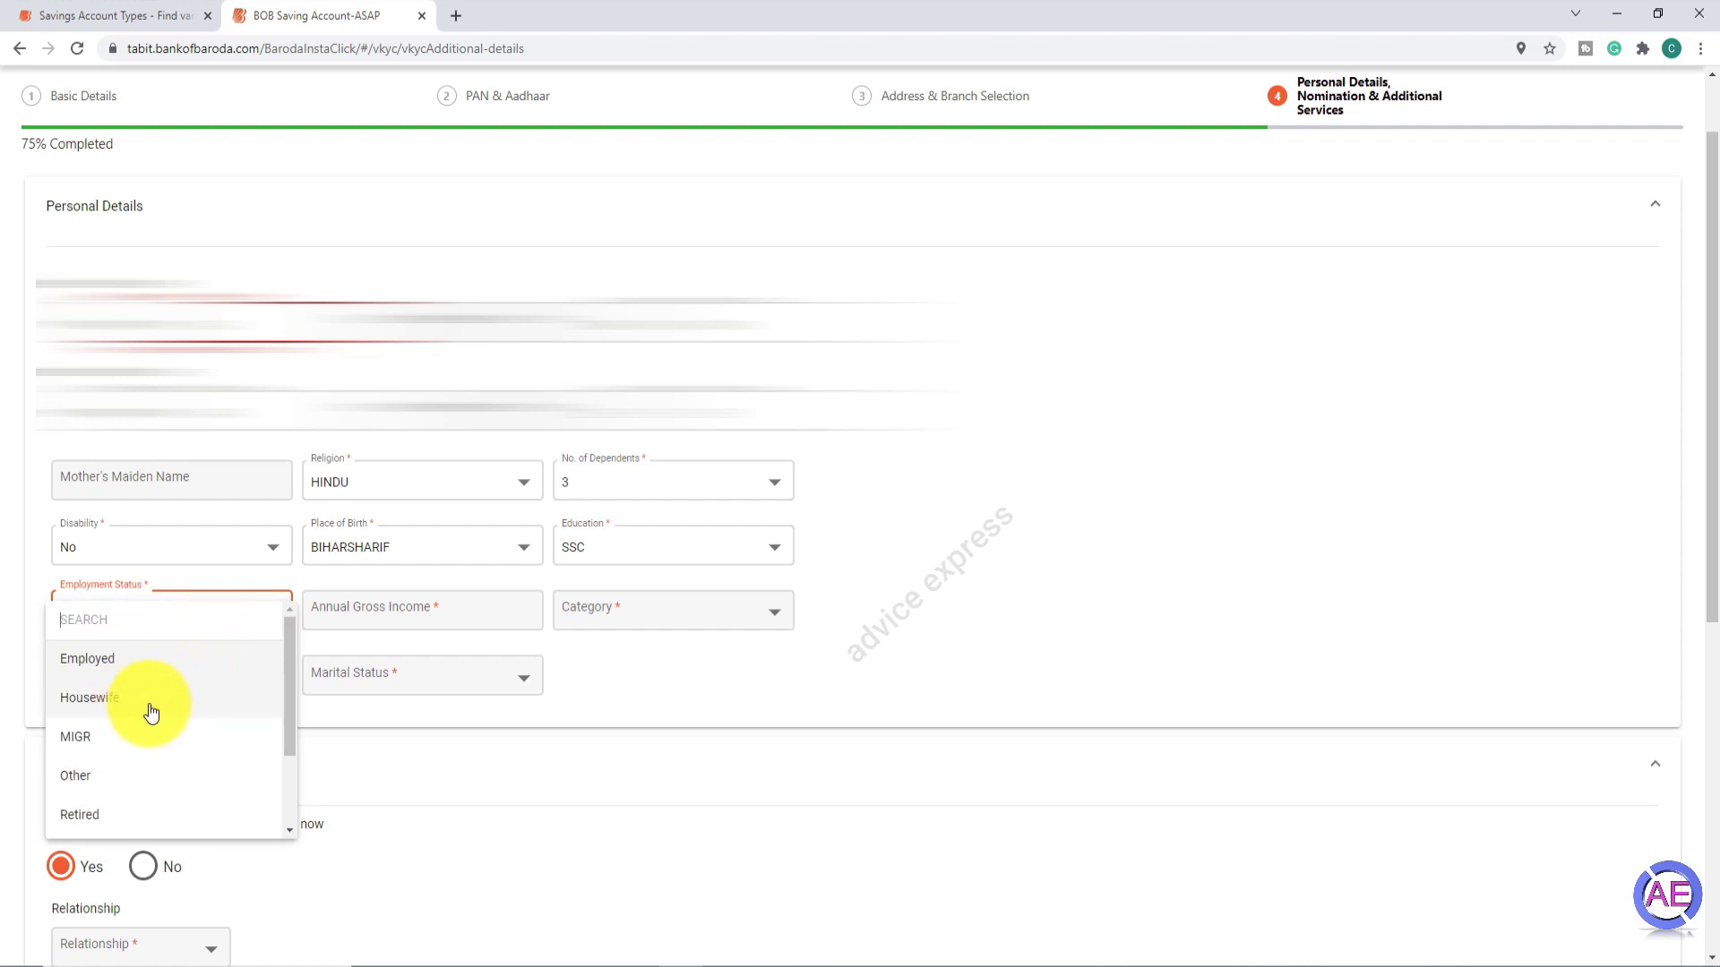
scroll(151, 712, down, 3)
scroll(147, 734, up, 2)
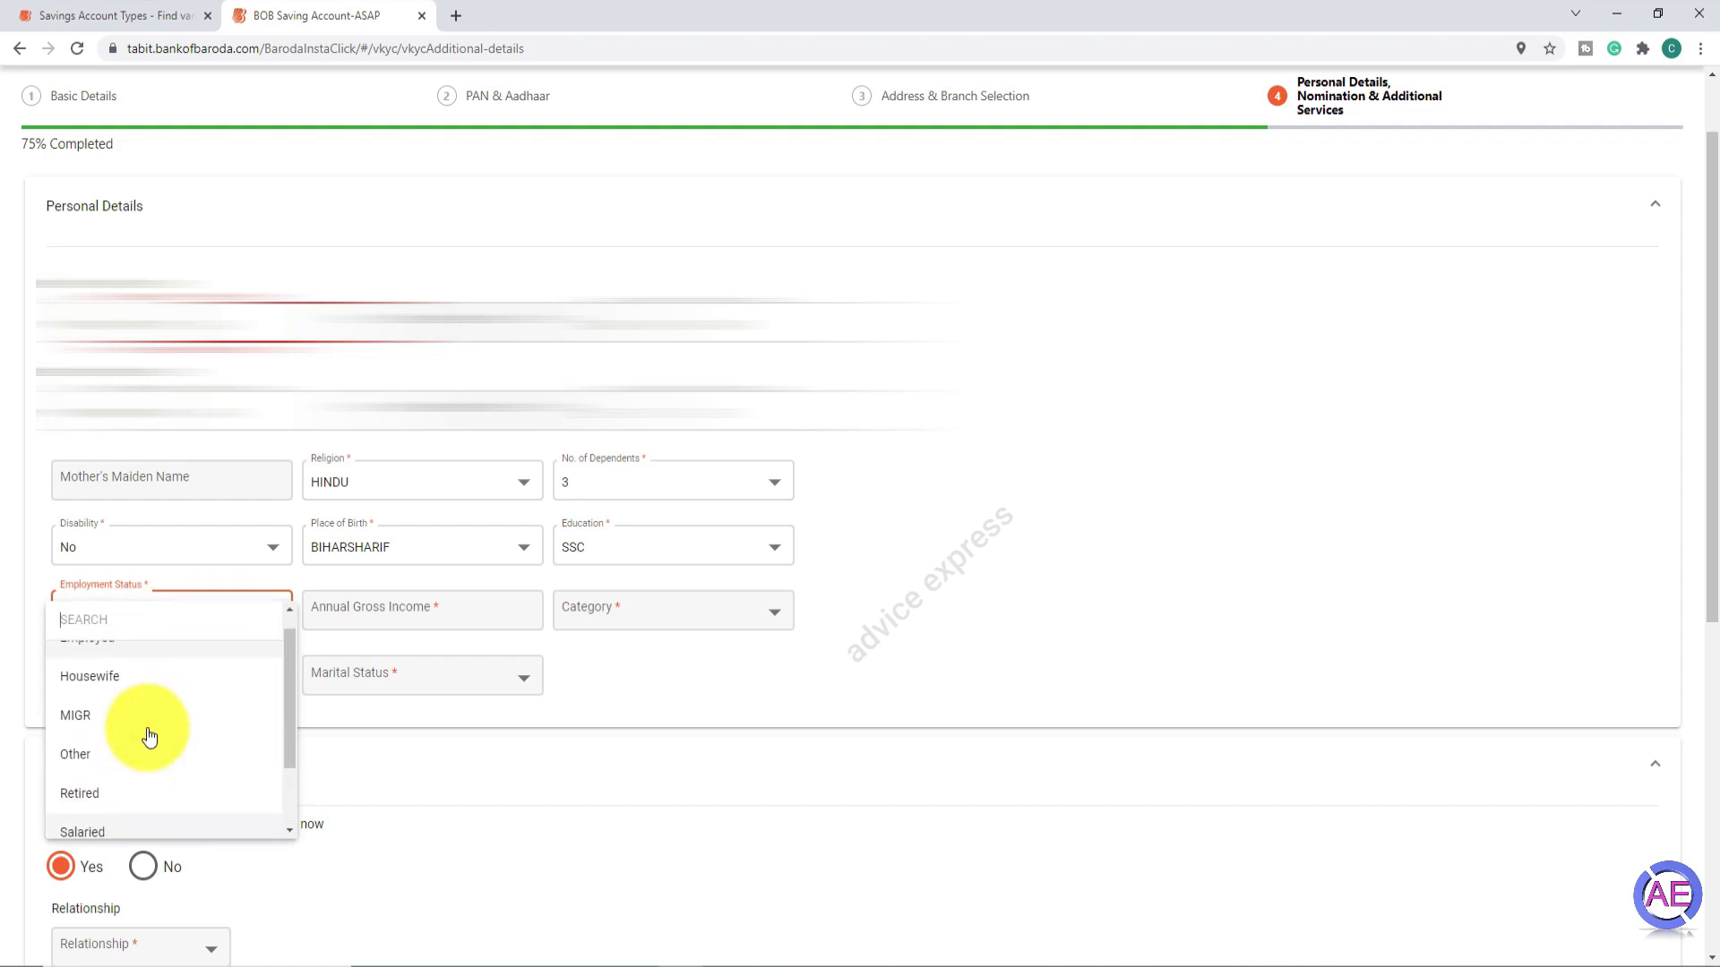
scroll(143, 717, up, 1)
click(139, 697)
Step: Enter annual gross income 500000, set Category to SCHEDULE TRIBE, and Marital Status to Unmarried
click(391, 618)
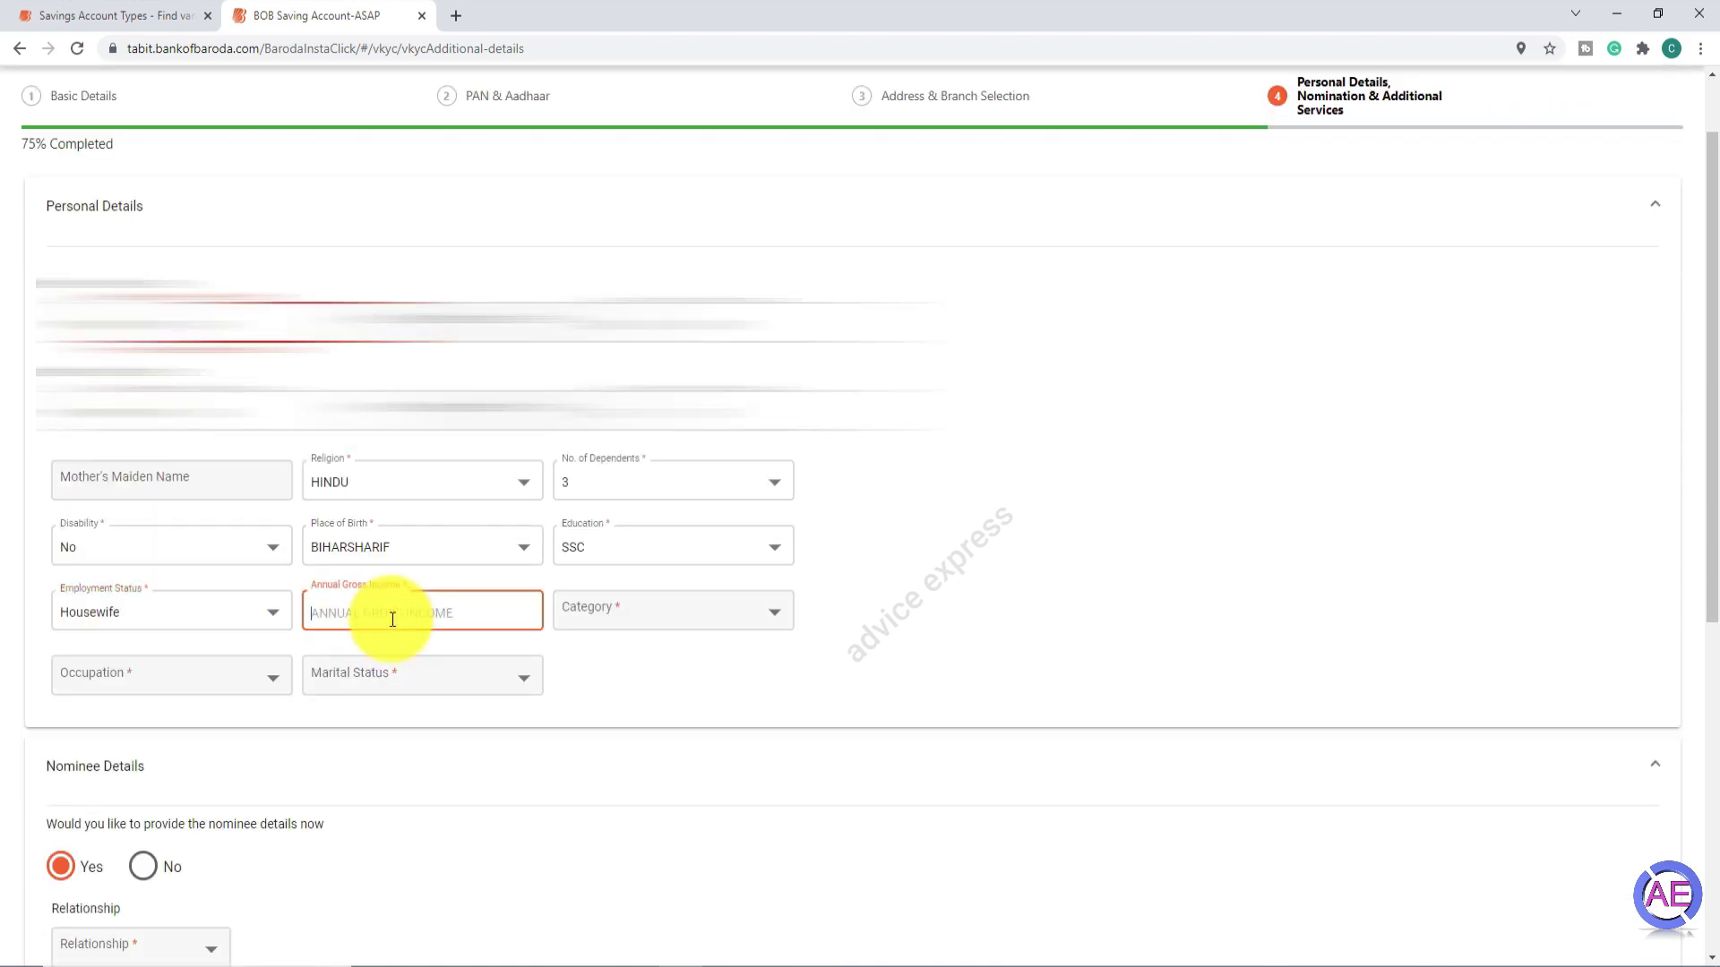
text(500000)
click(757, 620)
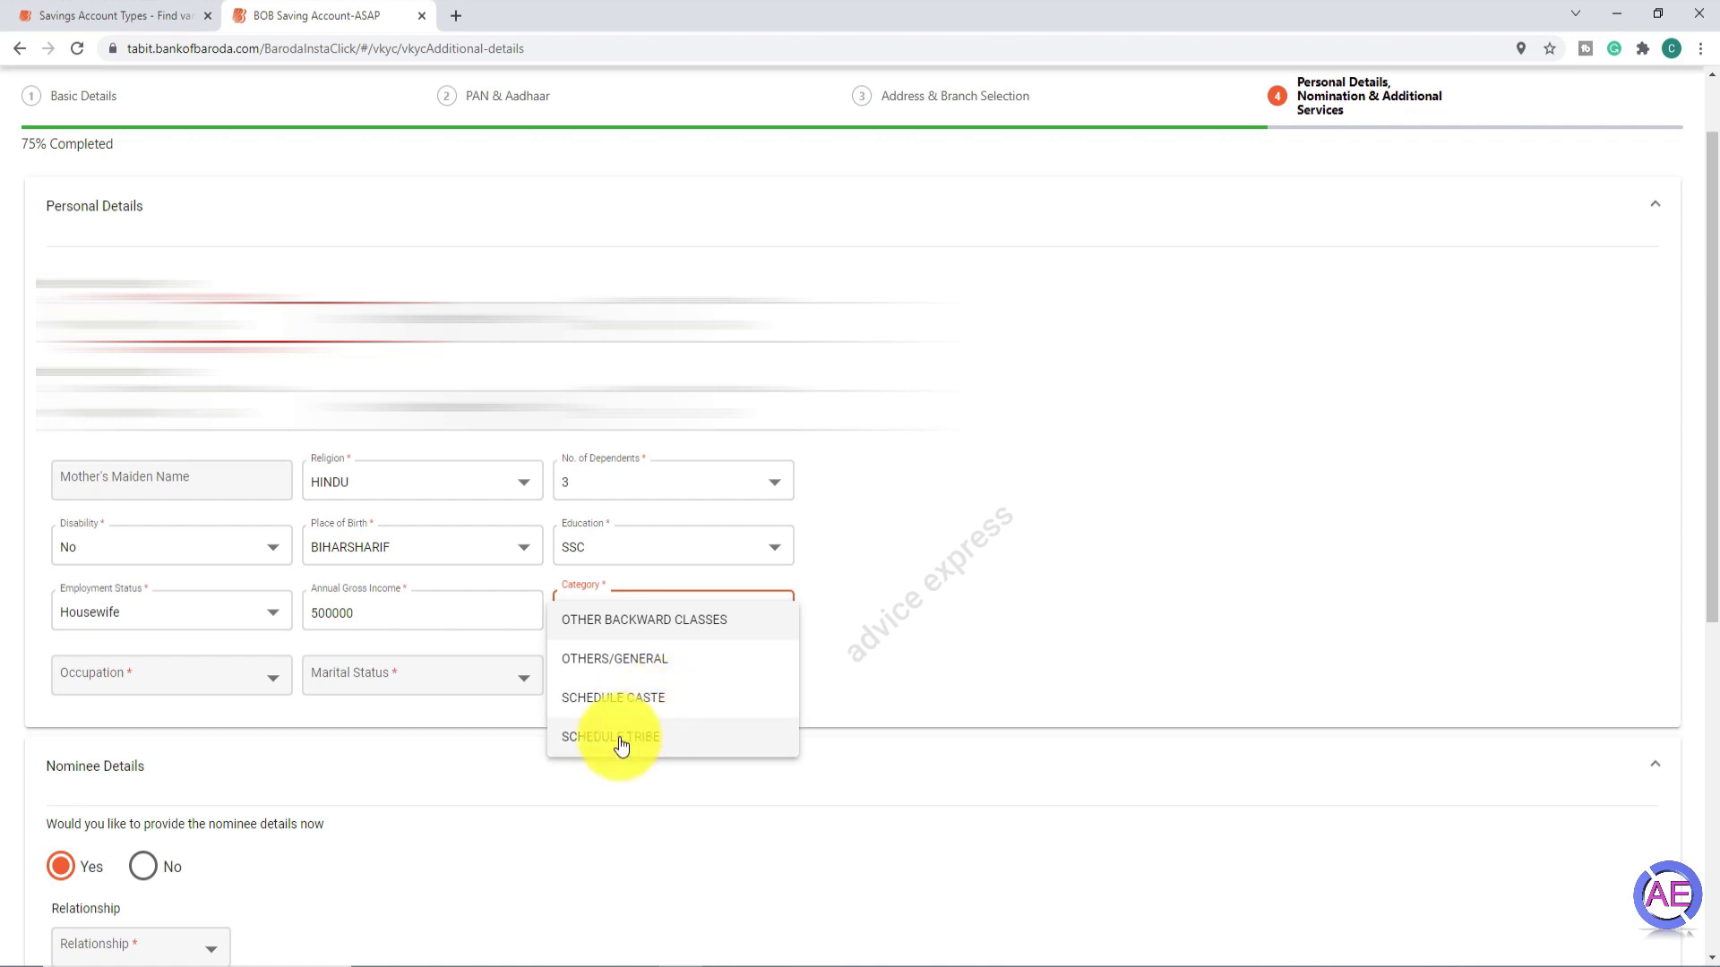
click(660, 738)
click(480, 684)
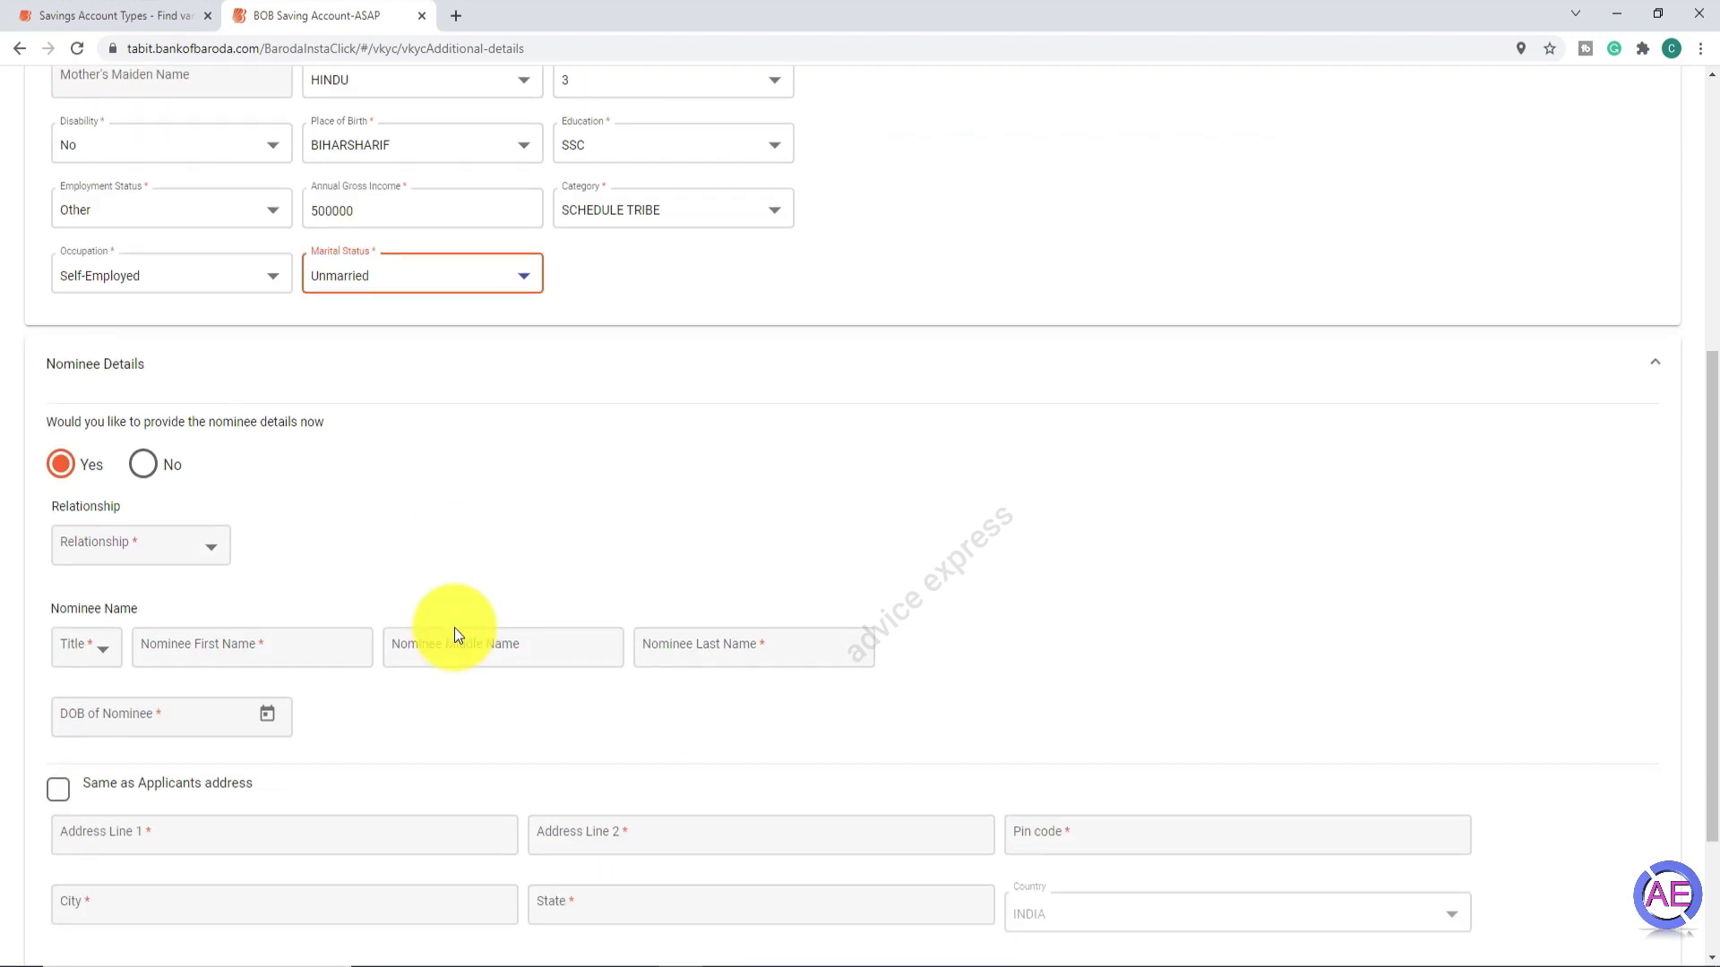
scroll(448, 621, down, 1)
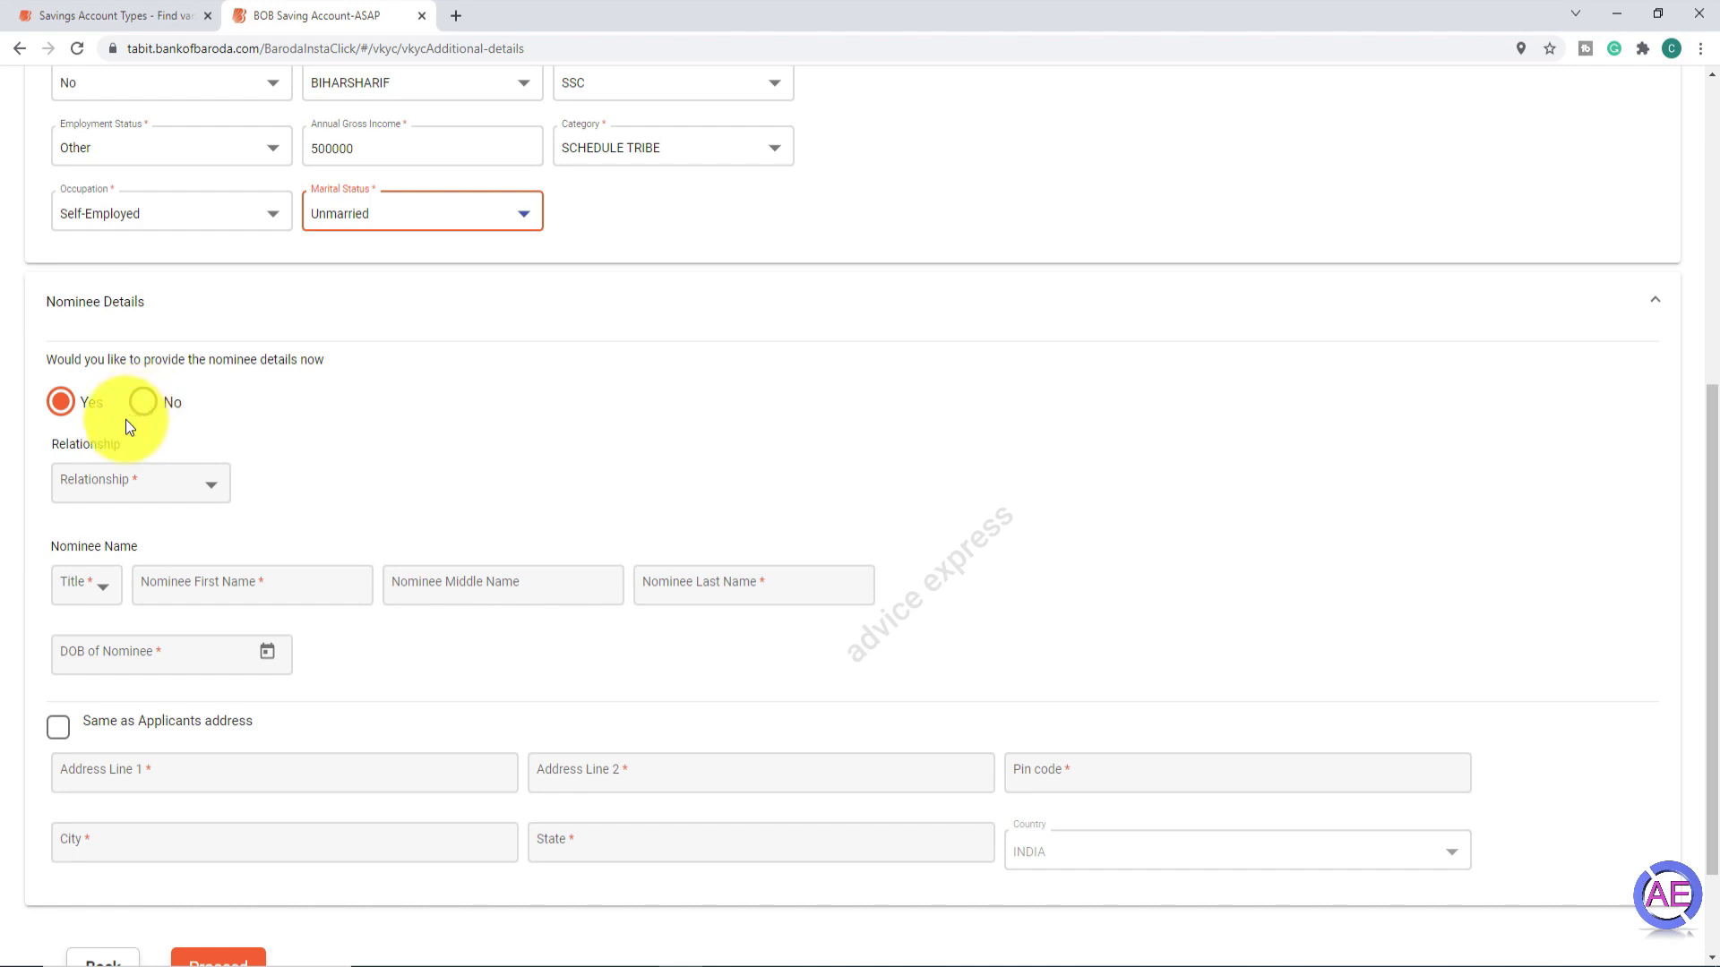
Step: Set the nominee relationship to Father, then switch the nominee choice to No
click(174, 489)
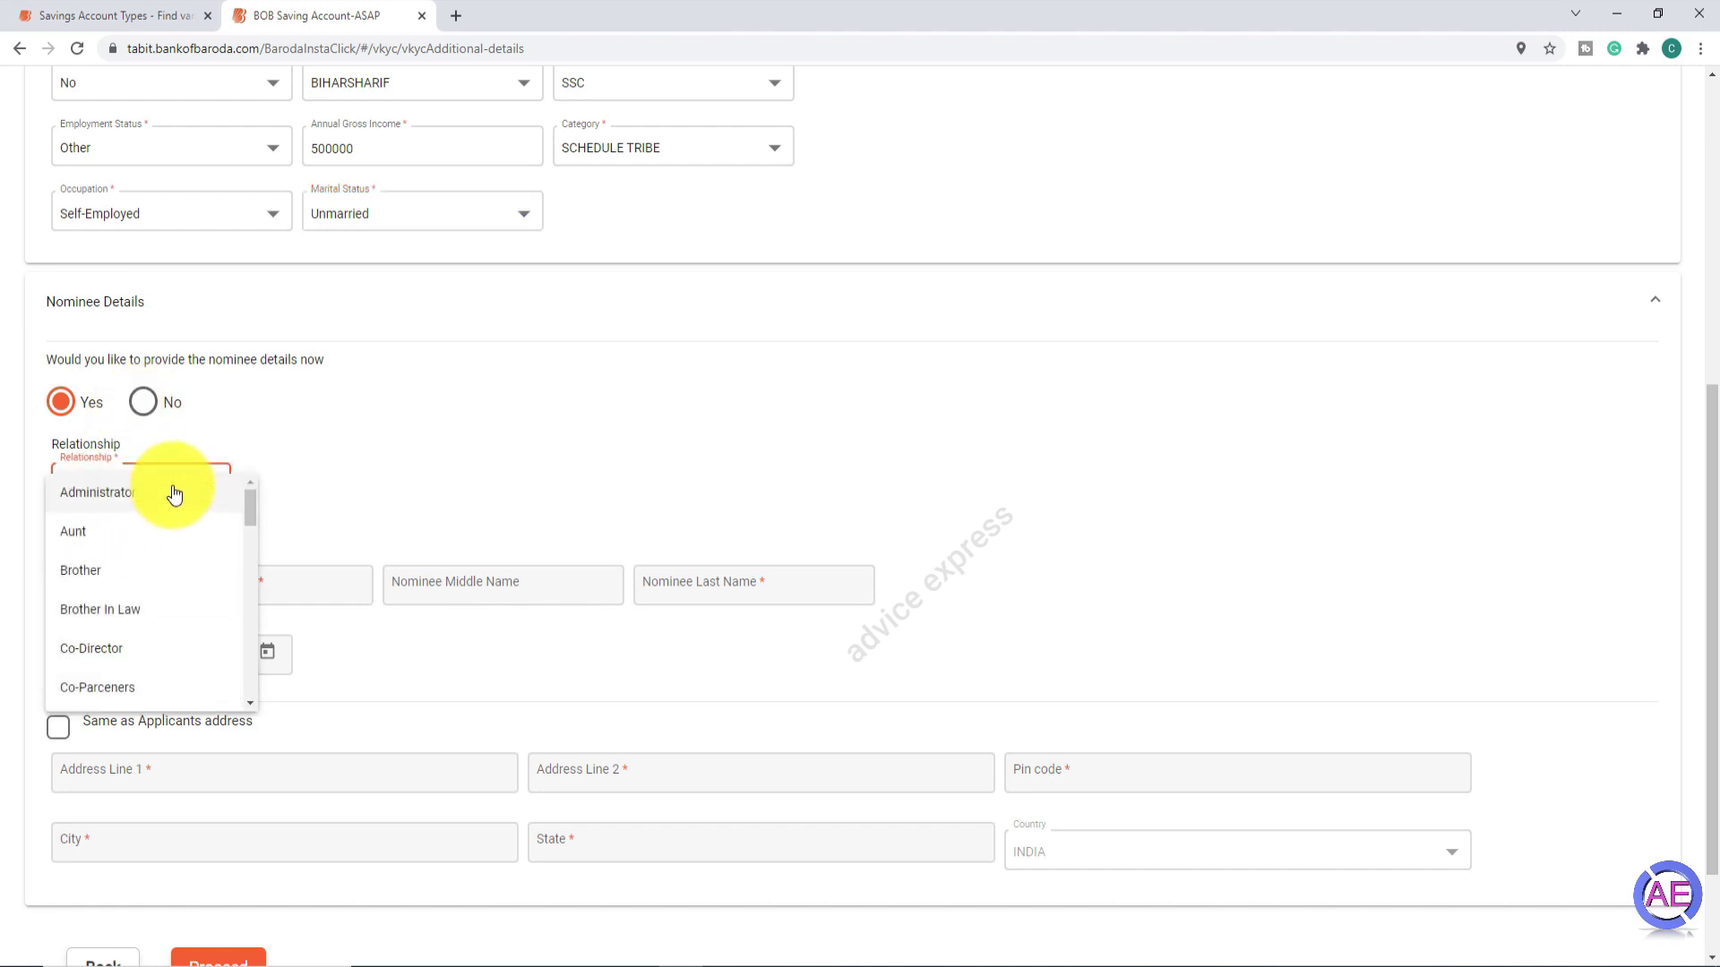
scroll(146, 649, down, 3)
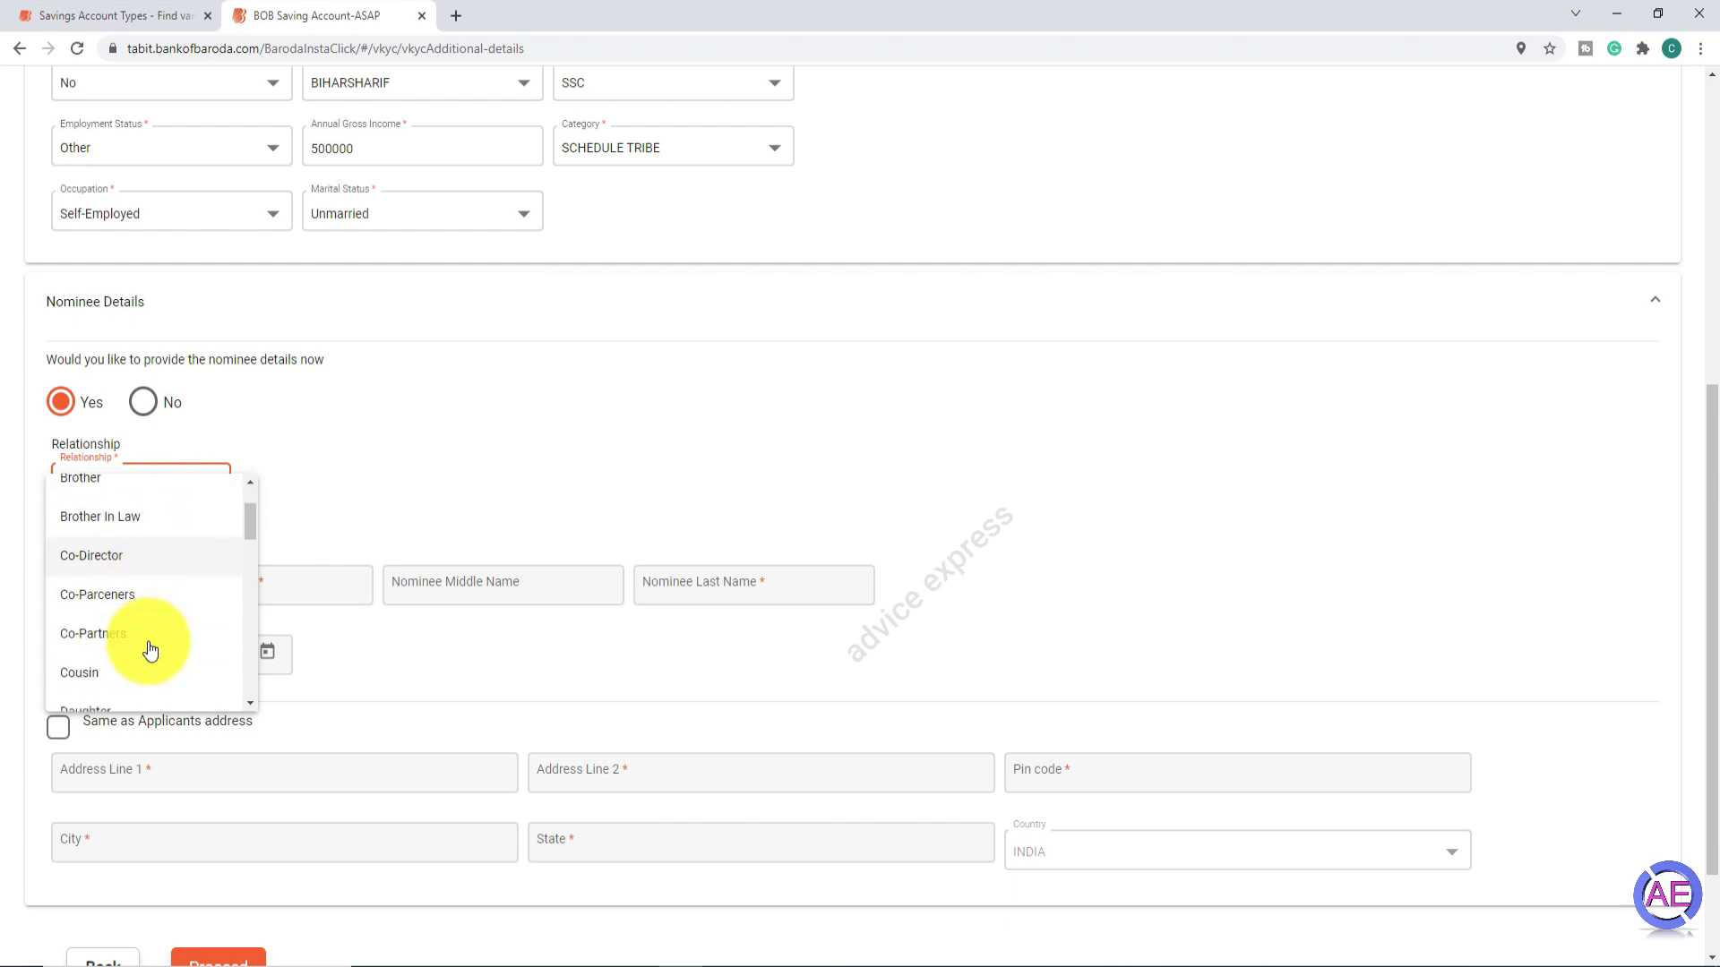
scroll(148, 651, down, 2)
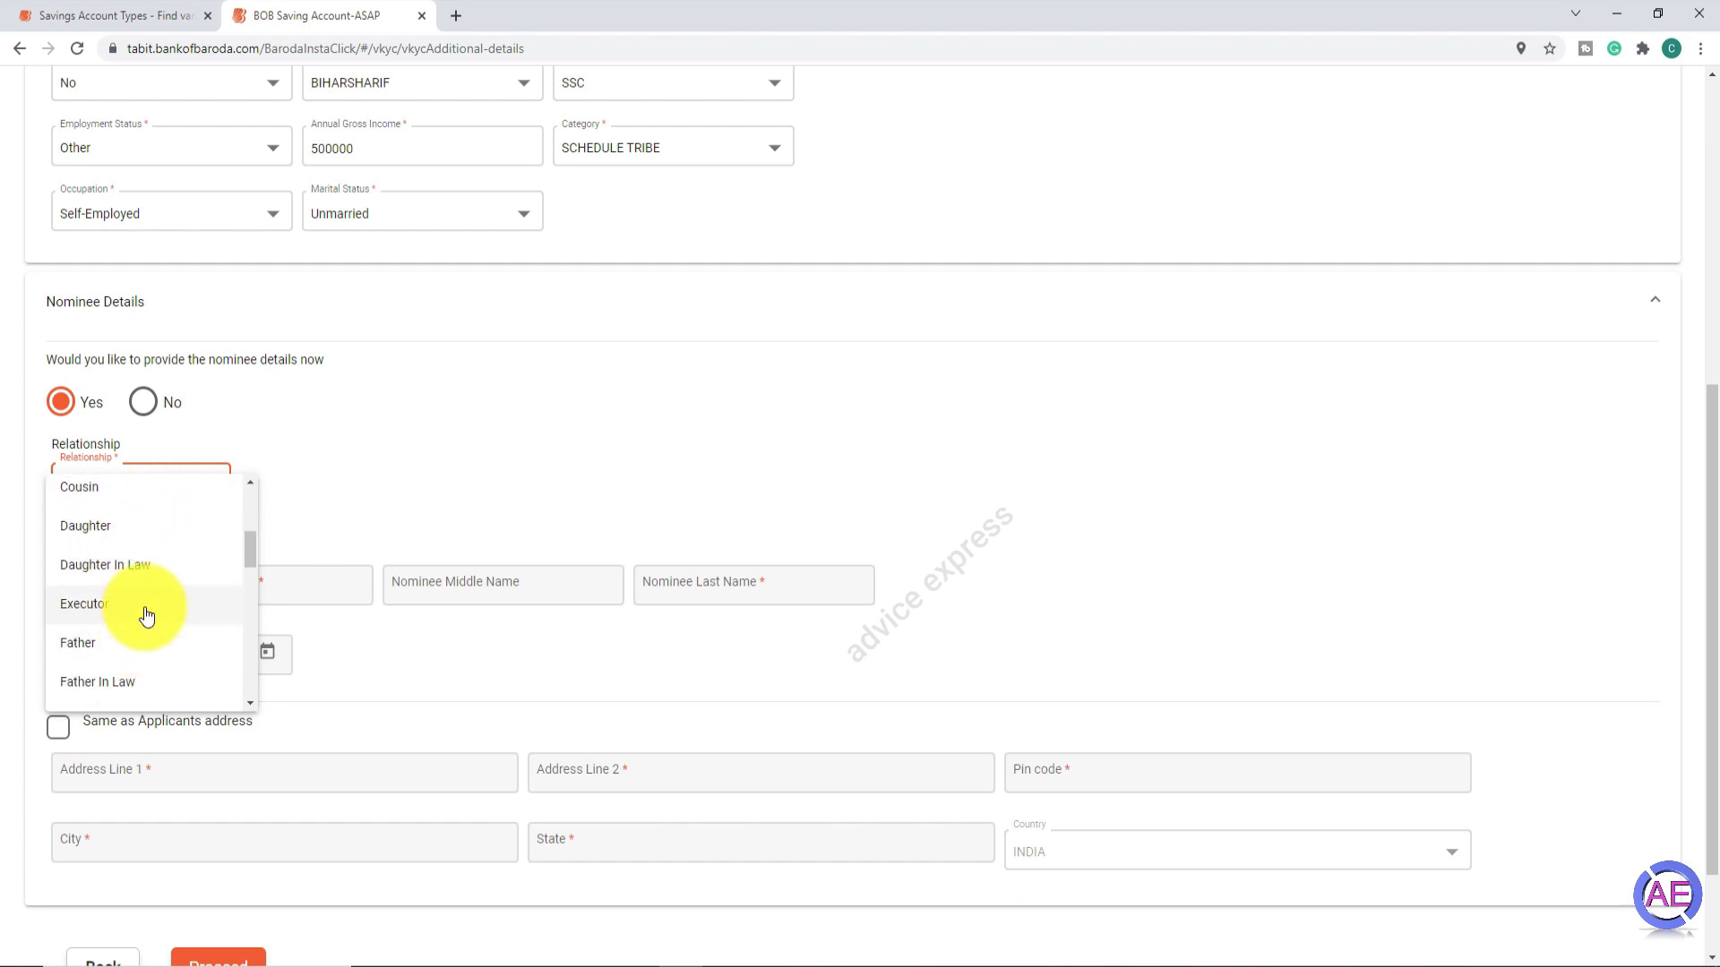
click(149, 648)
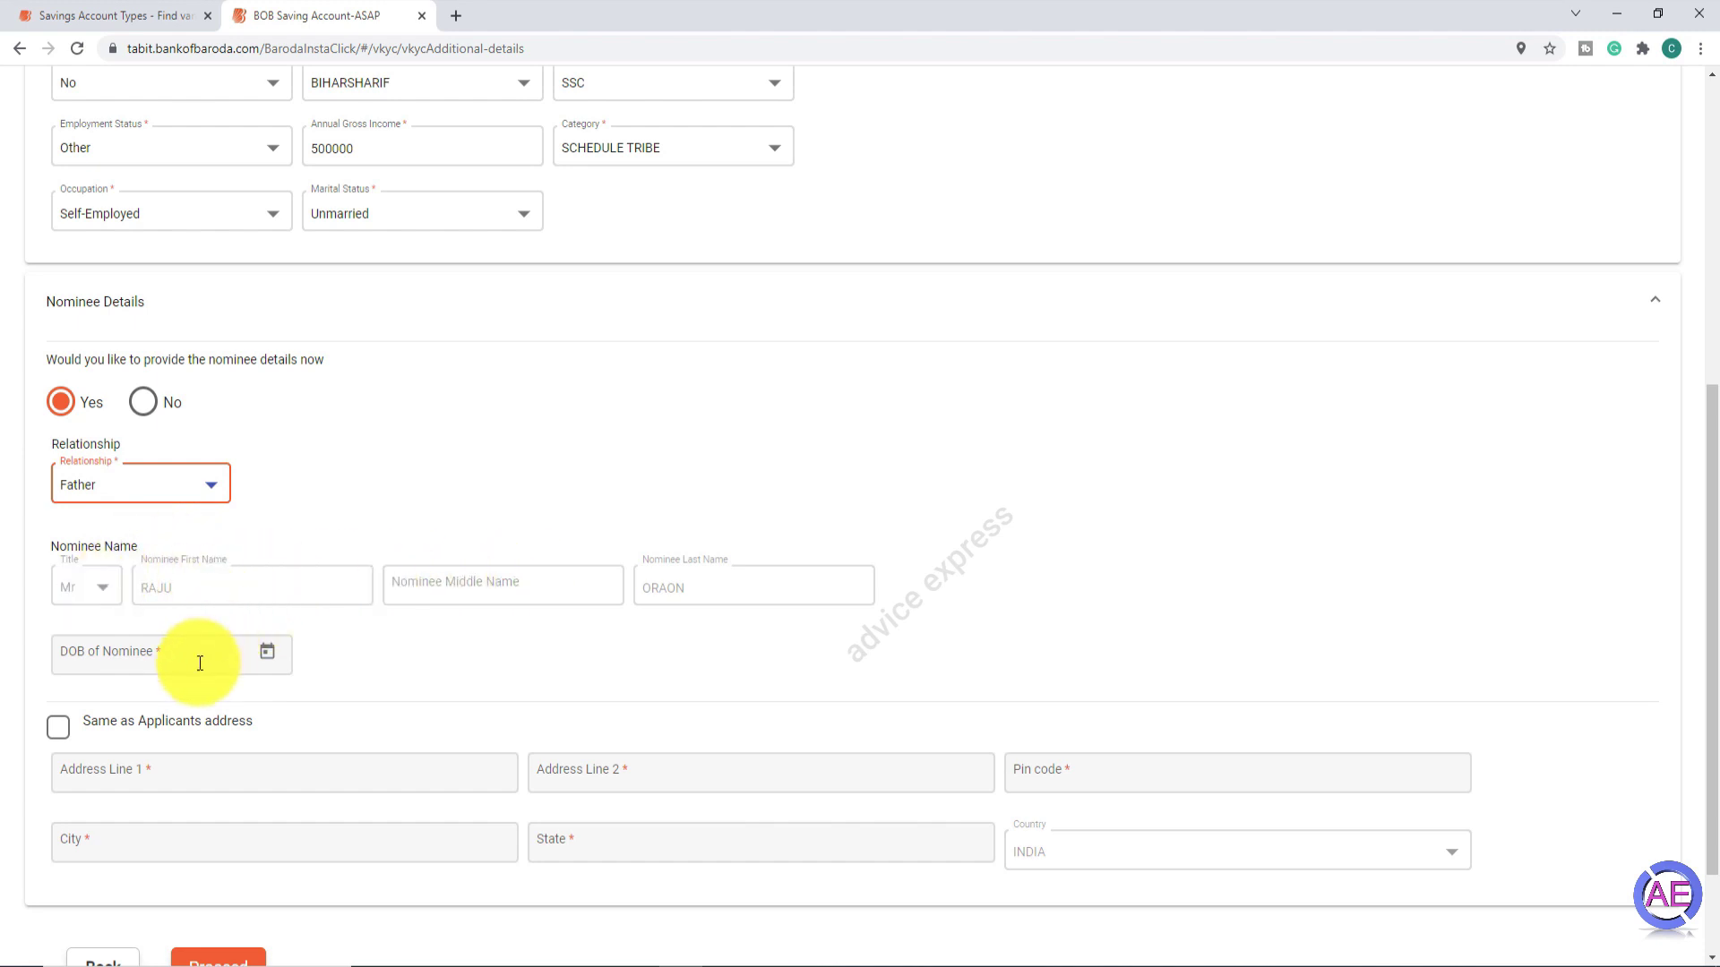
key(Tab)
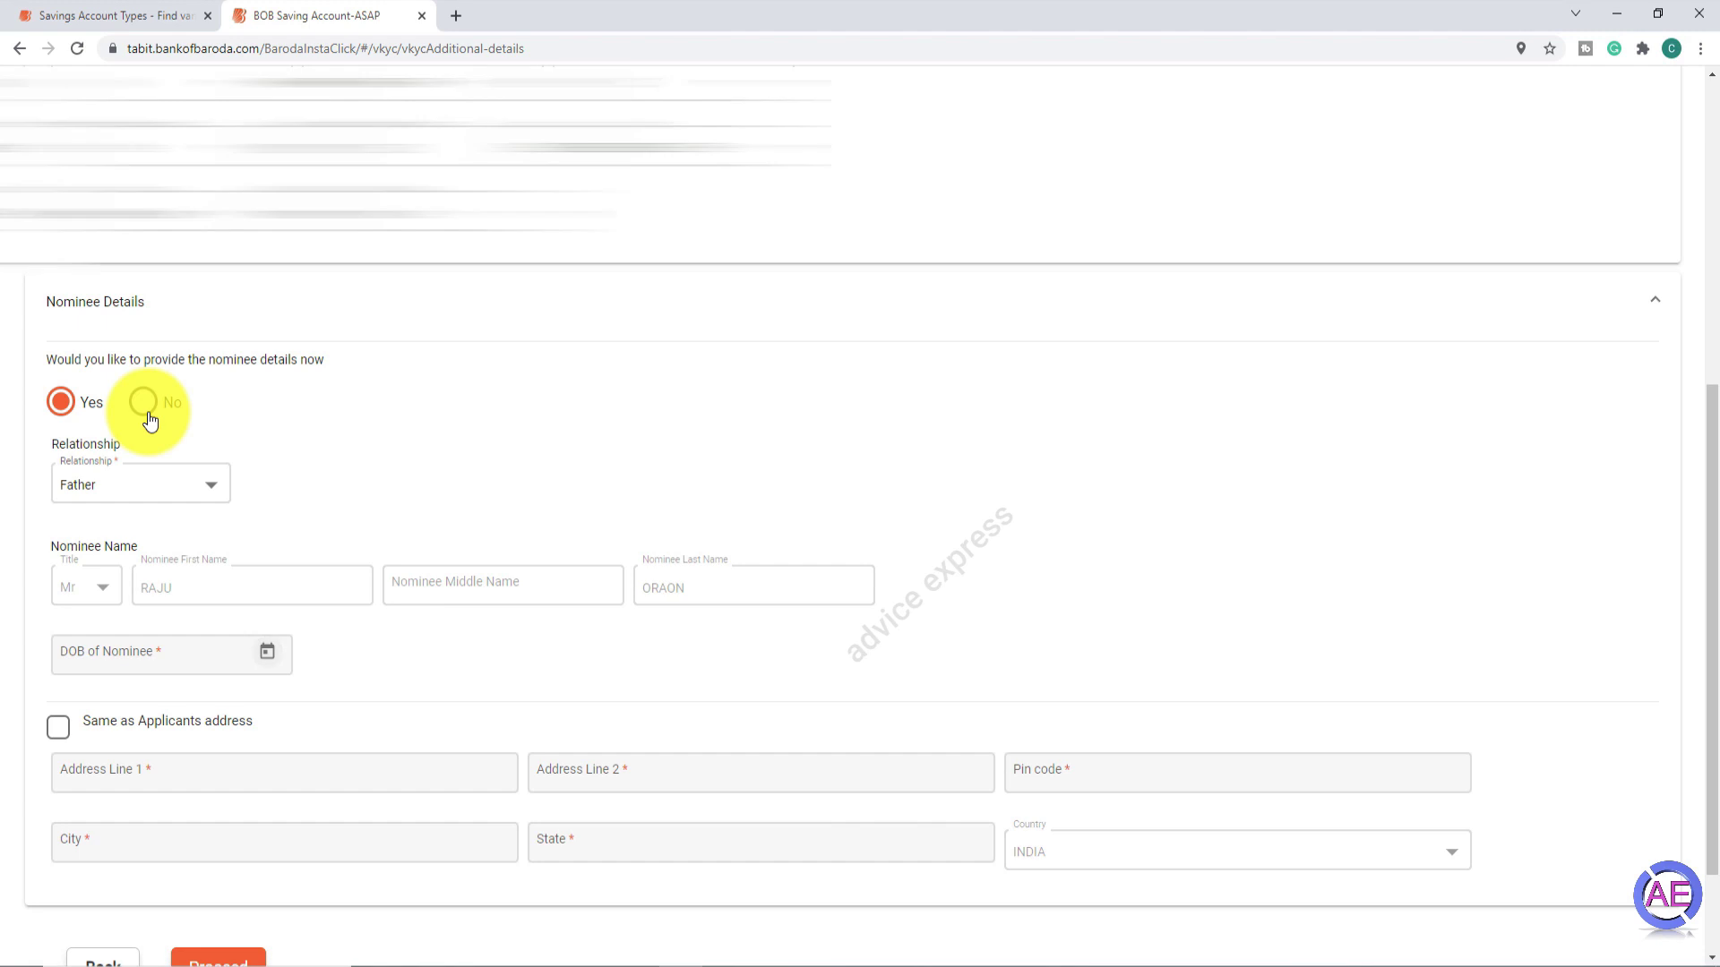
click(145, 405)
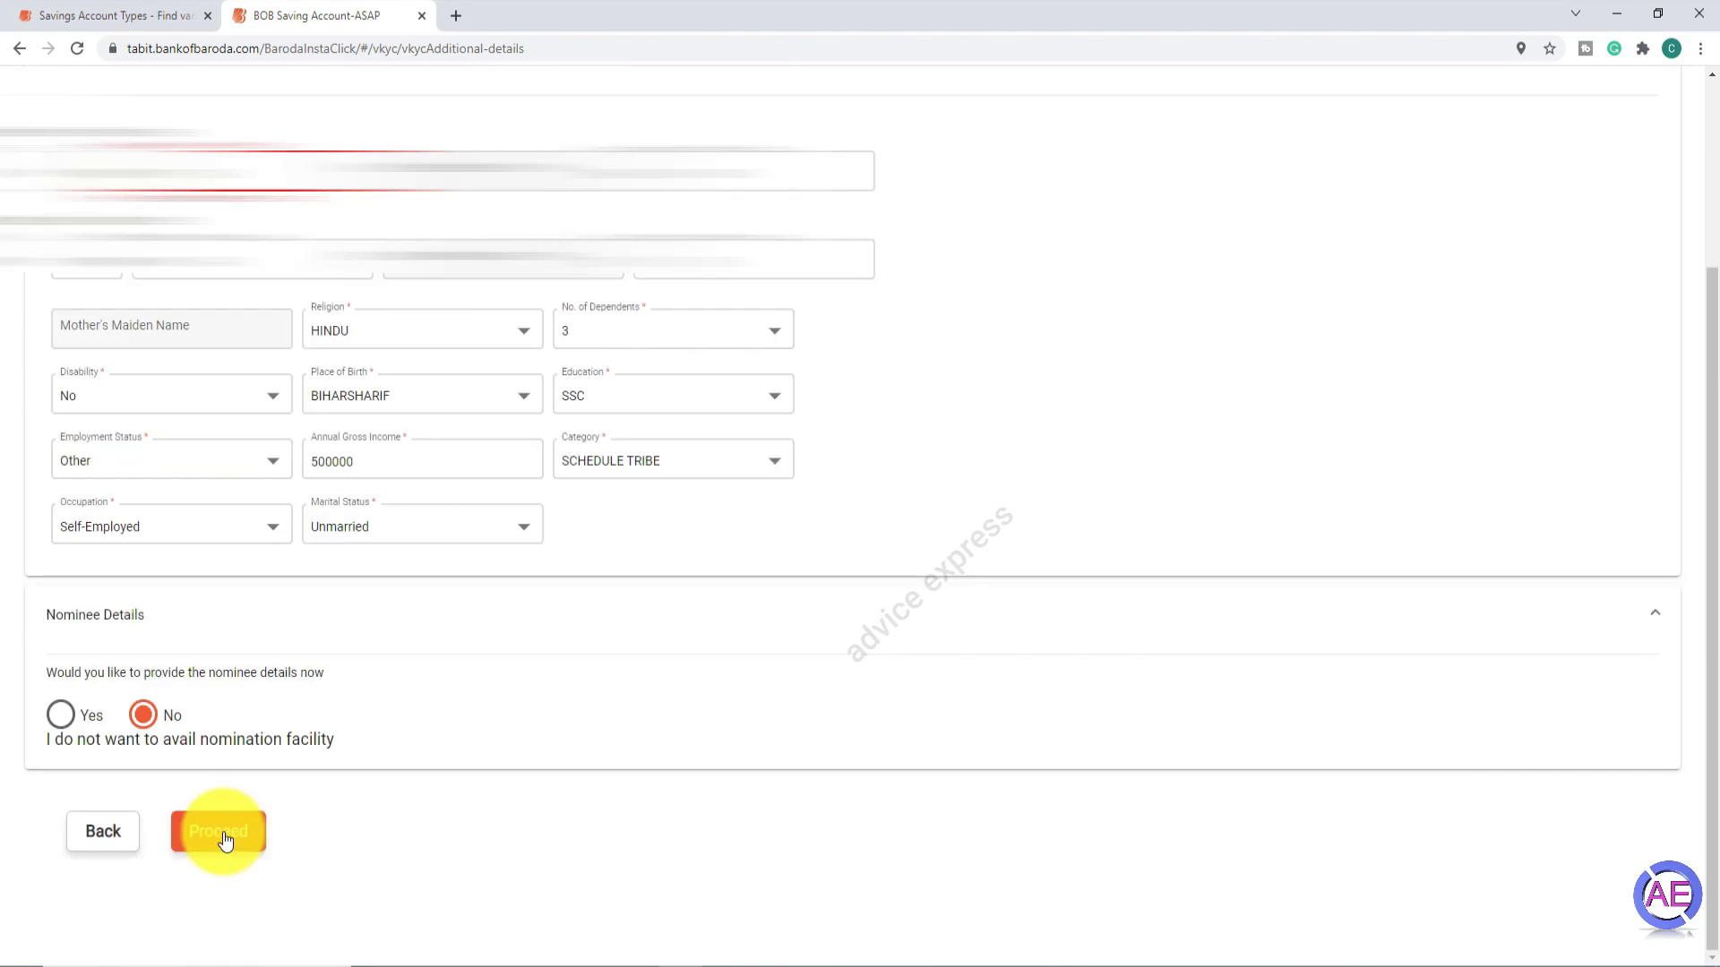
Step: Request Debit Card, Internet banking, Mobile Banking, UPI and Cheque Book, then go to the application preview
click(224, 835)
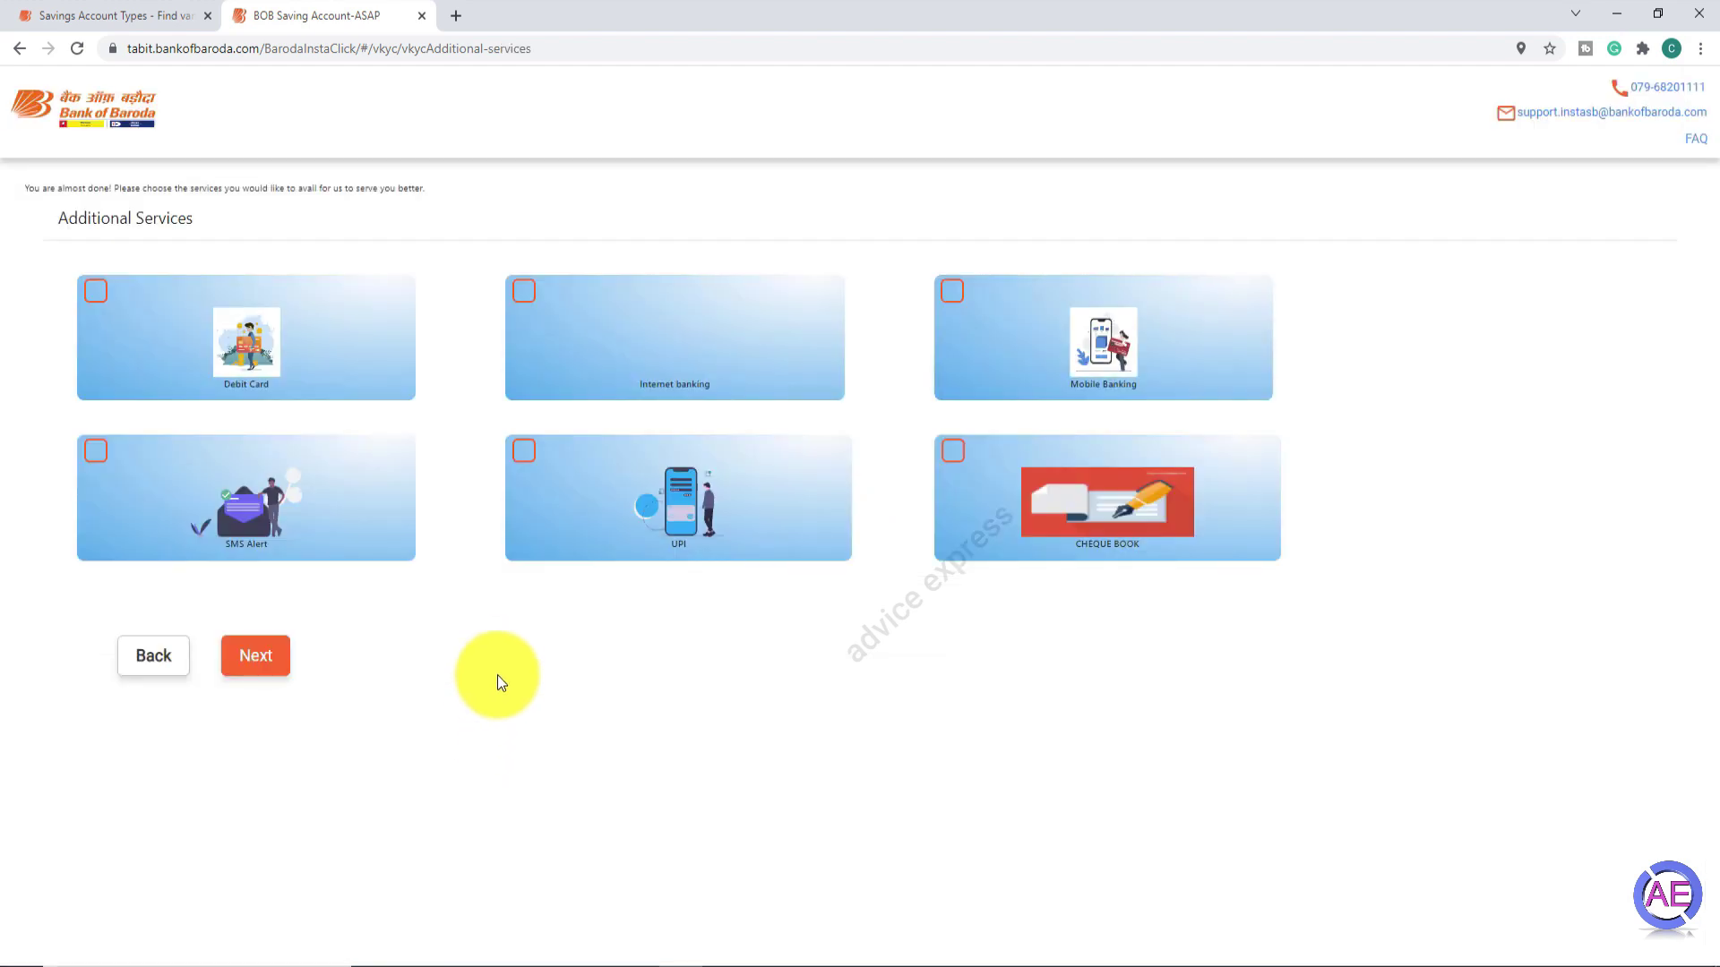
click(96, 292)
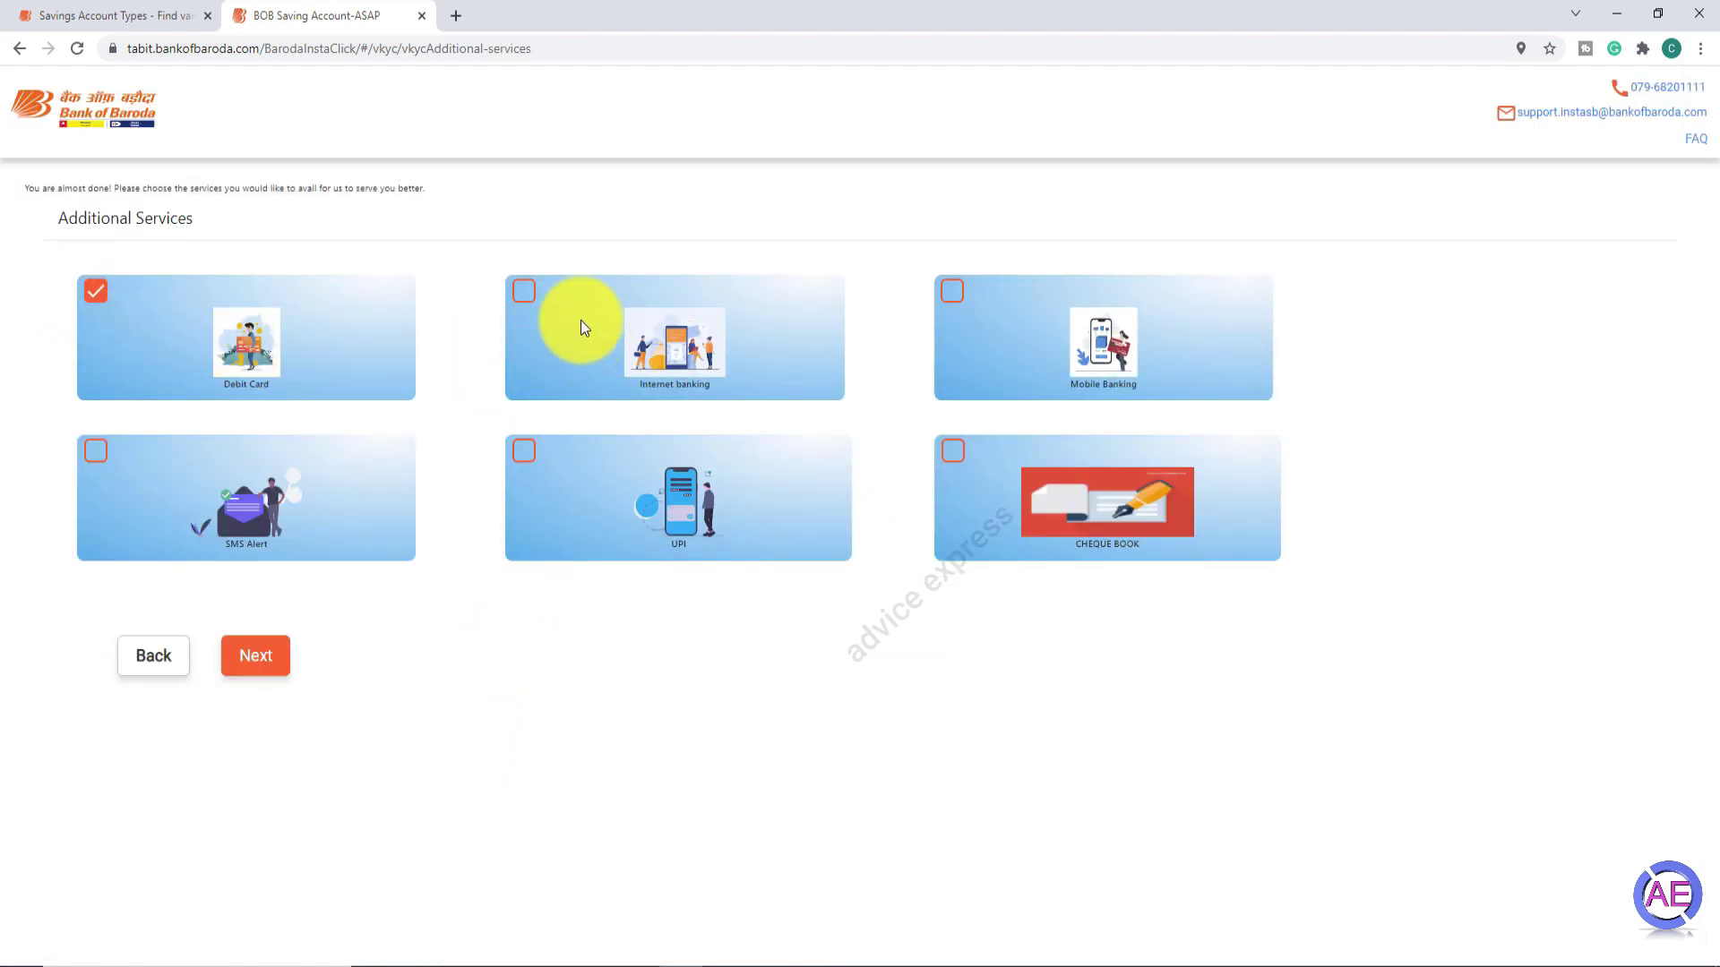
click(525, 290)
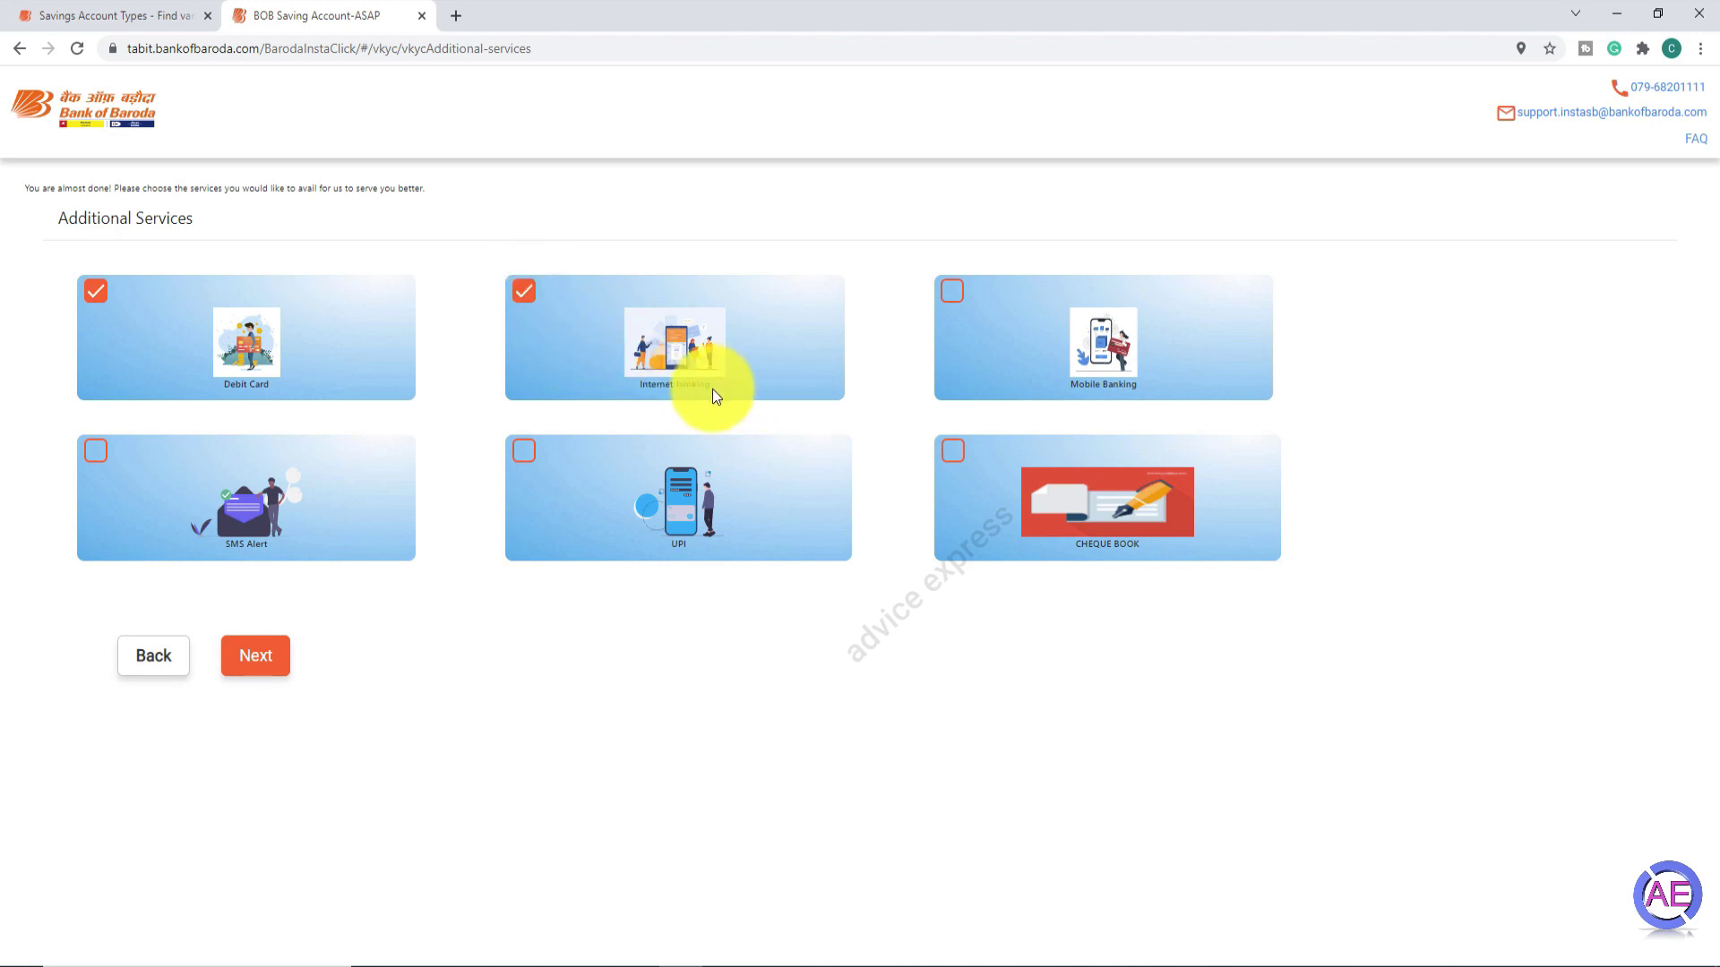
click(952, 293)
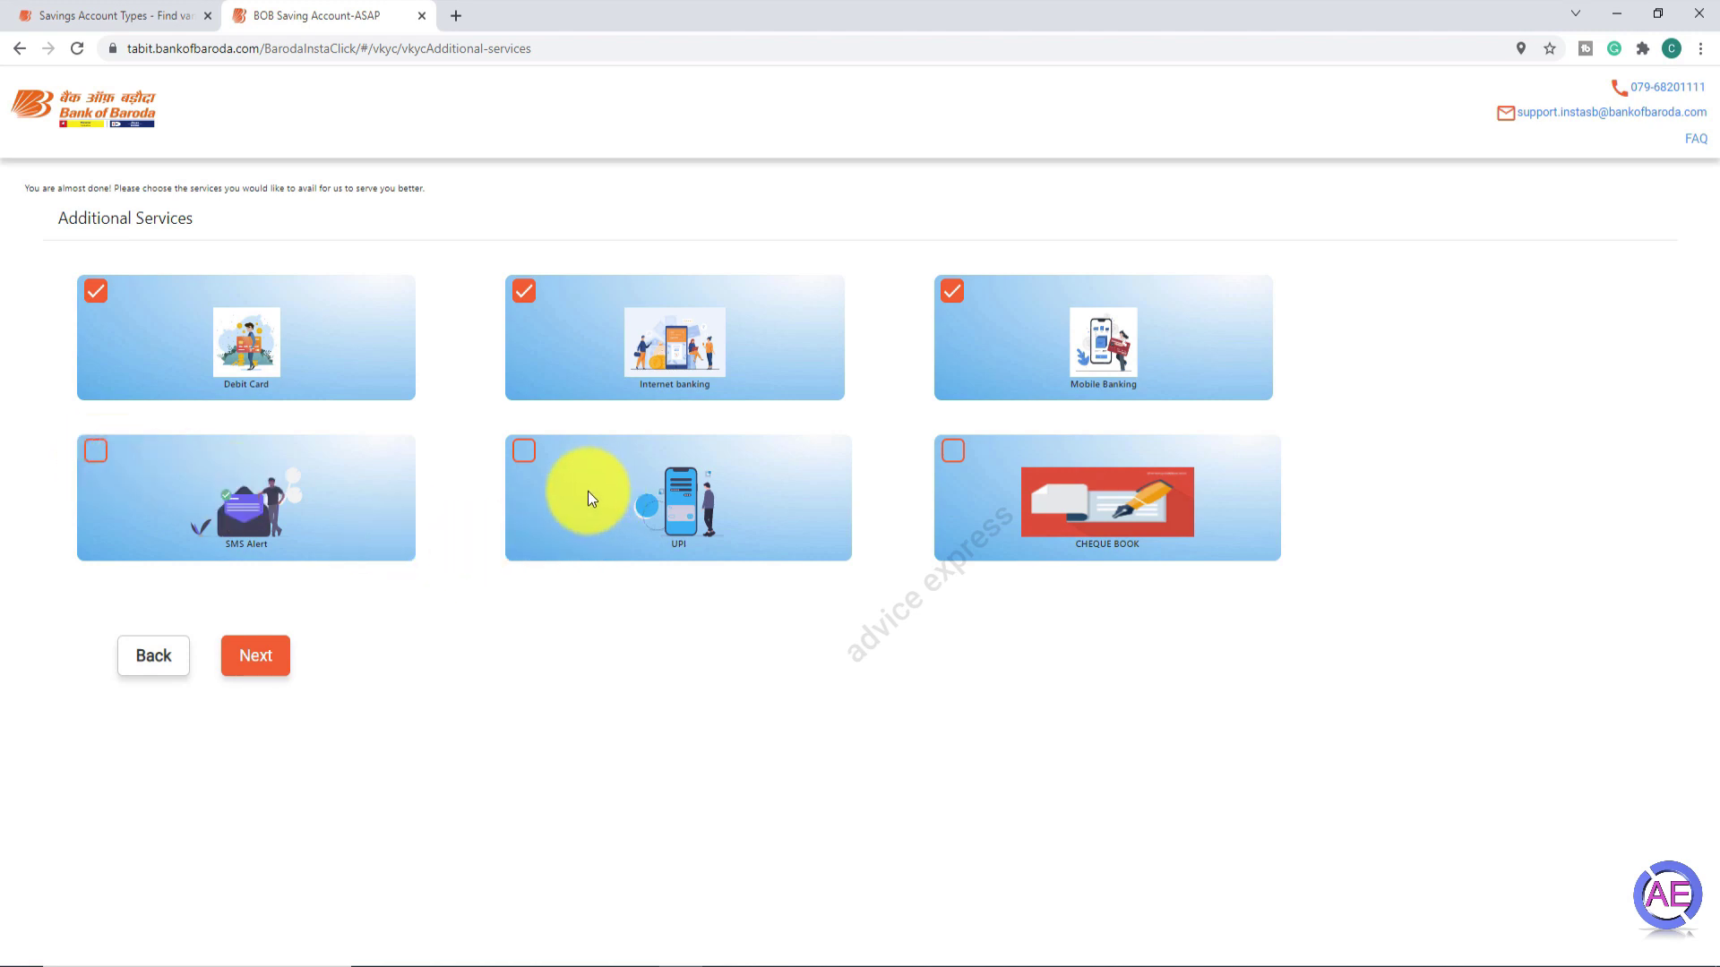
click(527, 453)
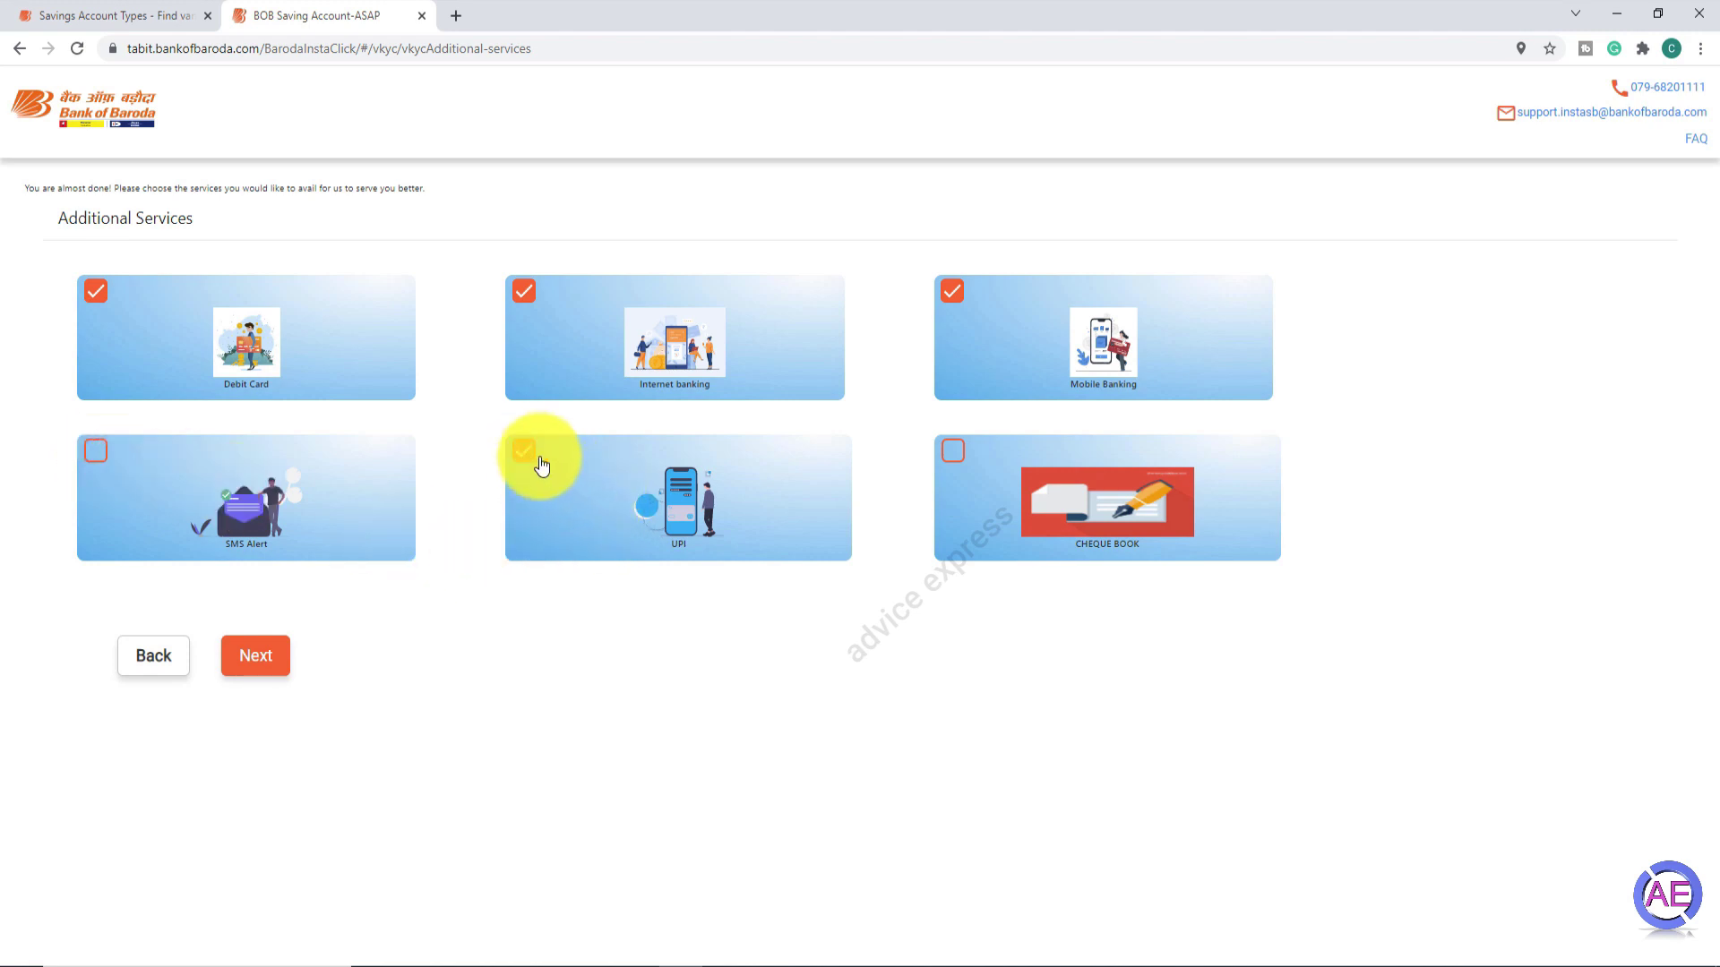
click(958, 456)
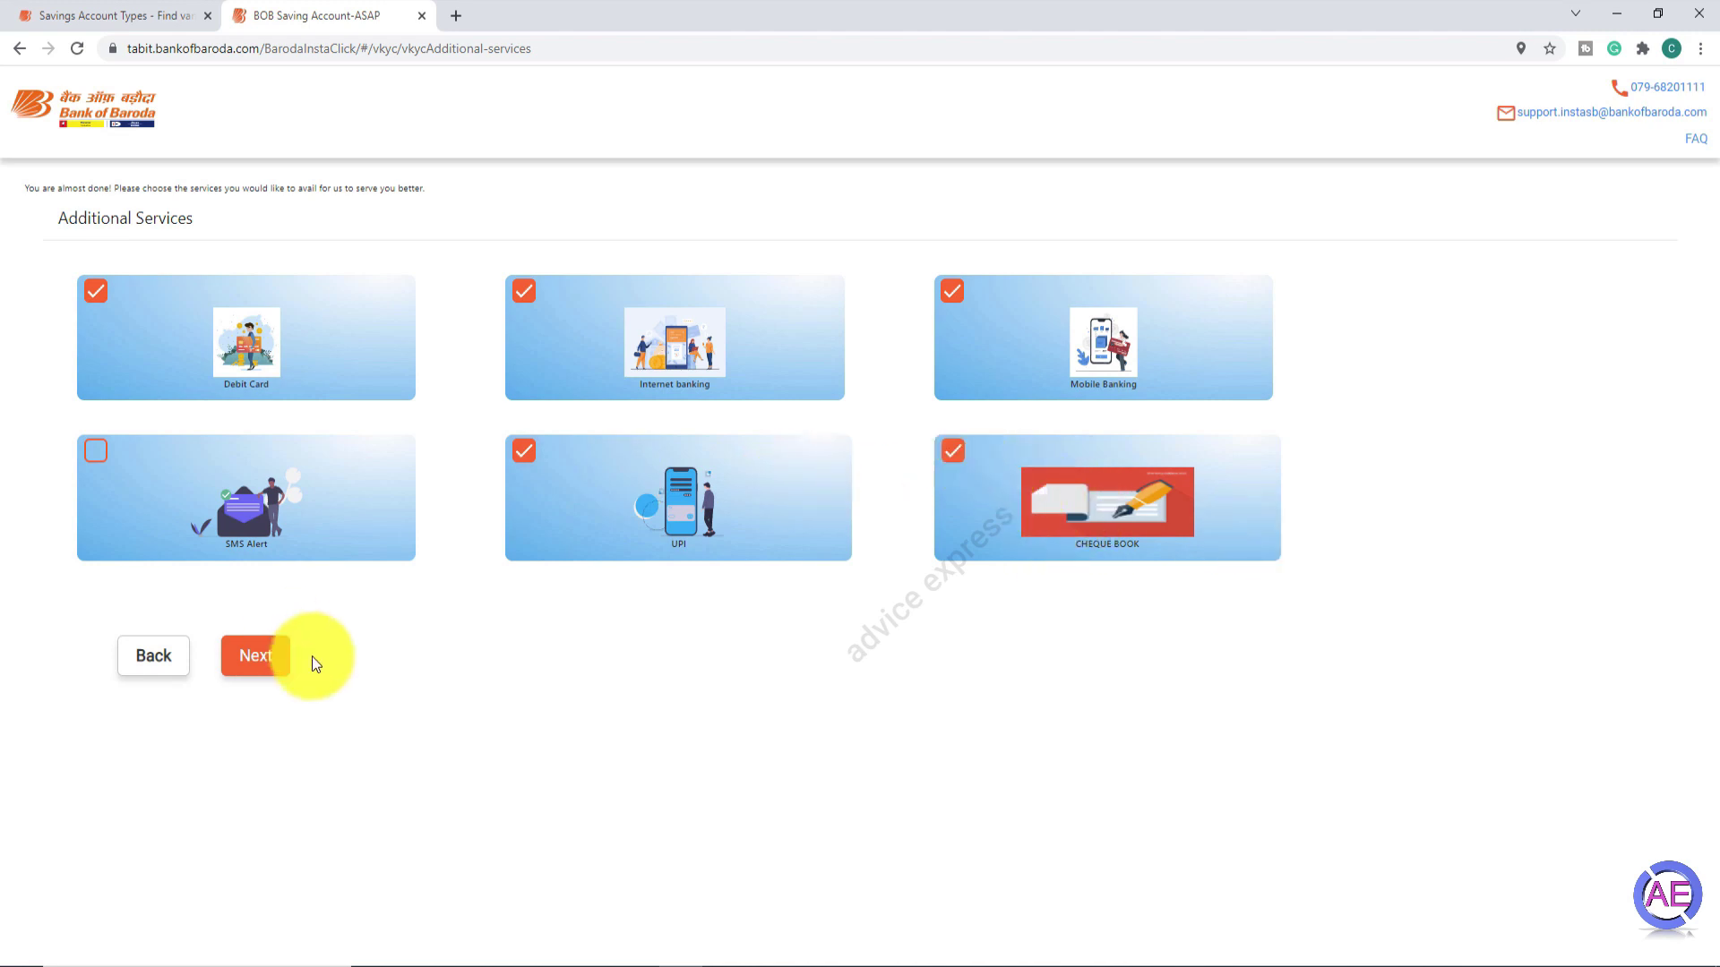
click(257, 658)
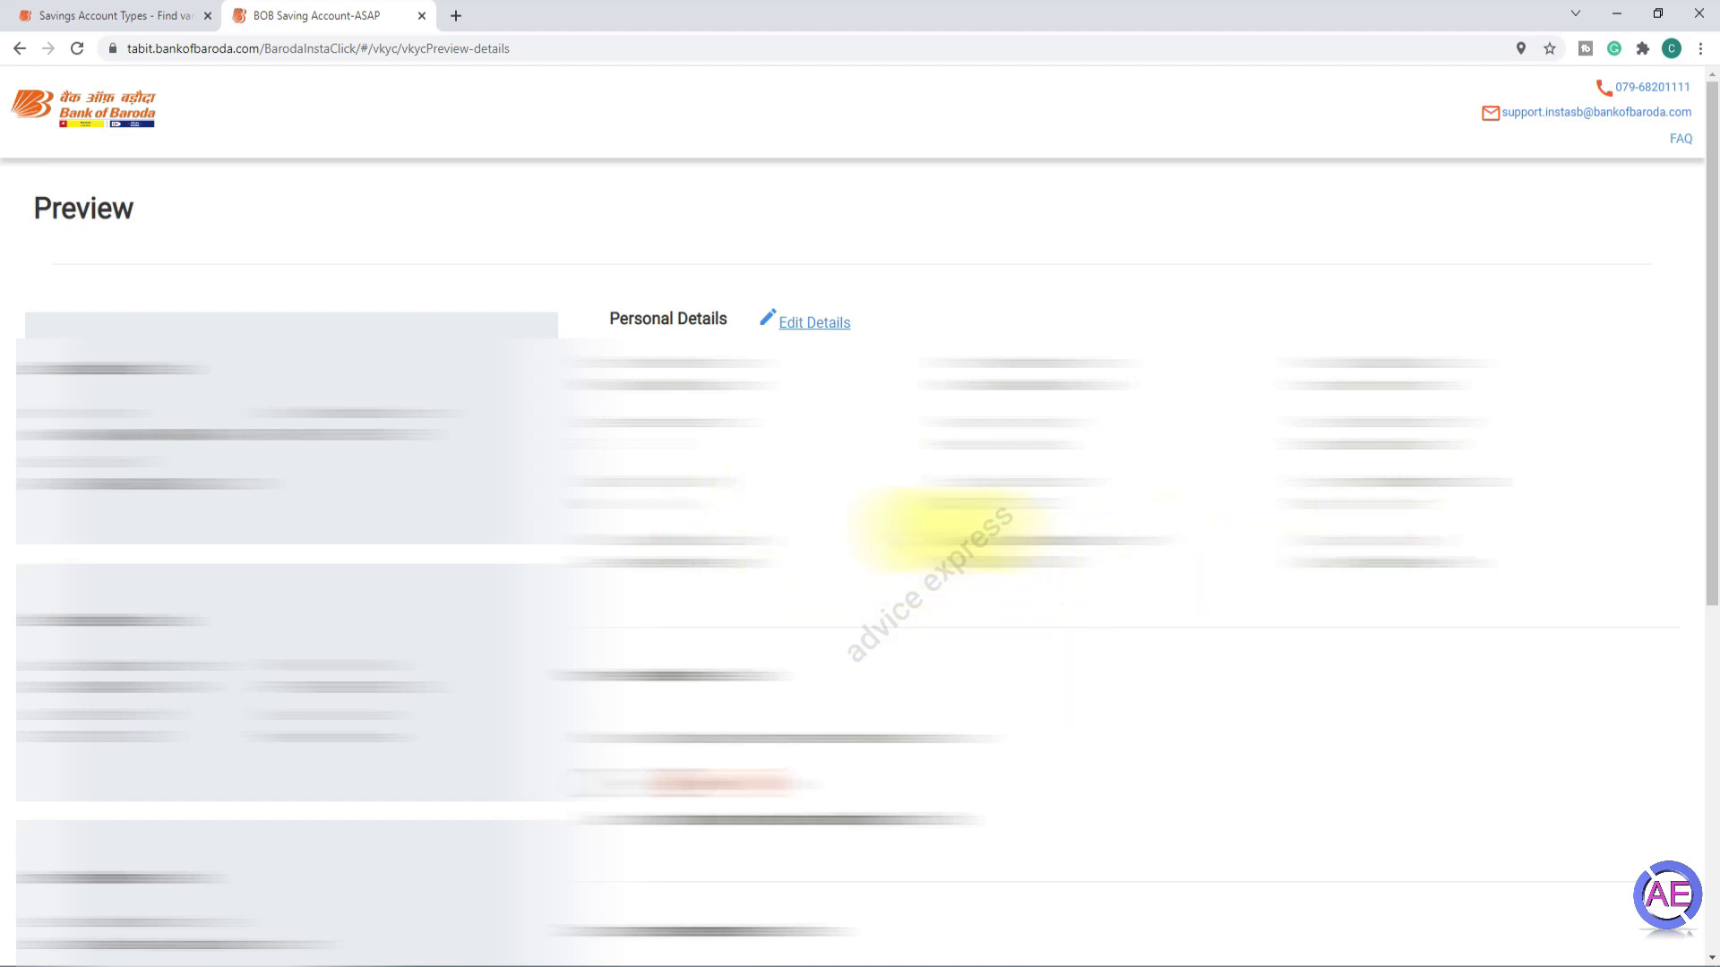
Step: Submit the application from the Preview, note its reference number, and choose to schedule video KYC
scroll(1191, 487, down, 7)
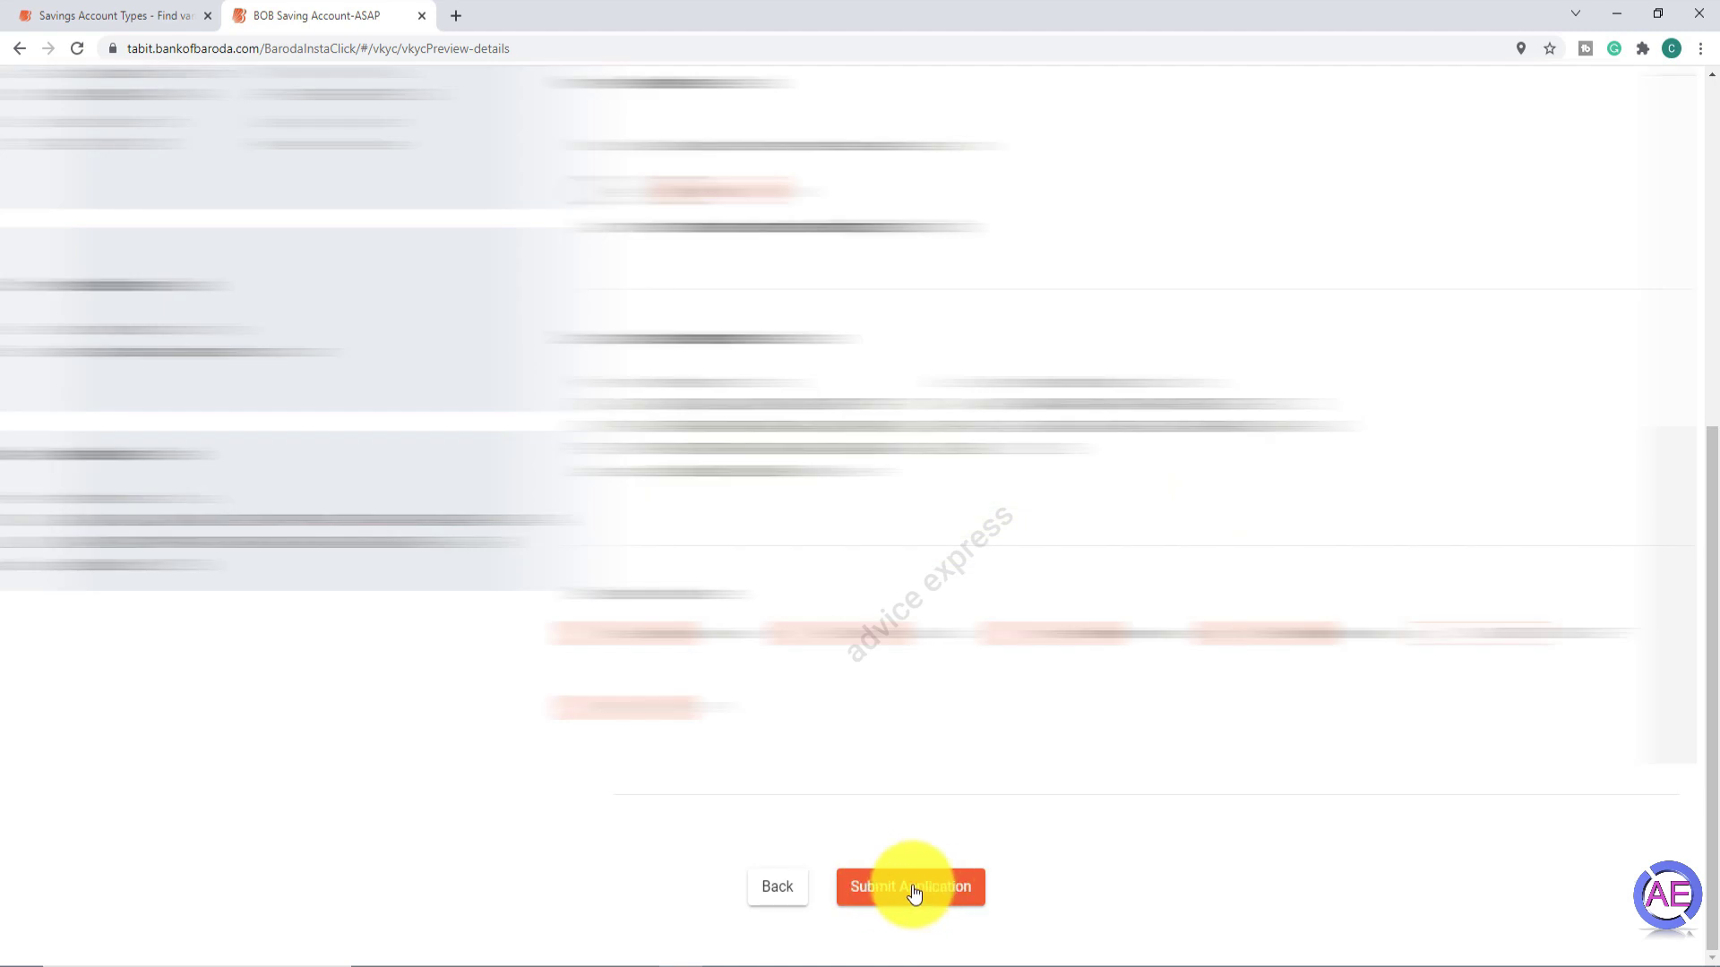
click(914, 889)
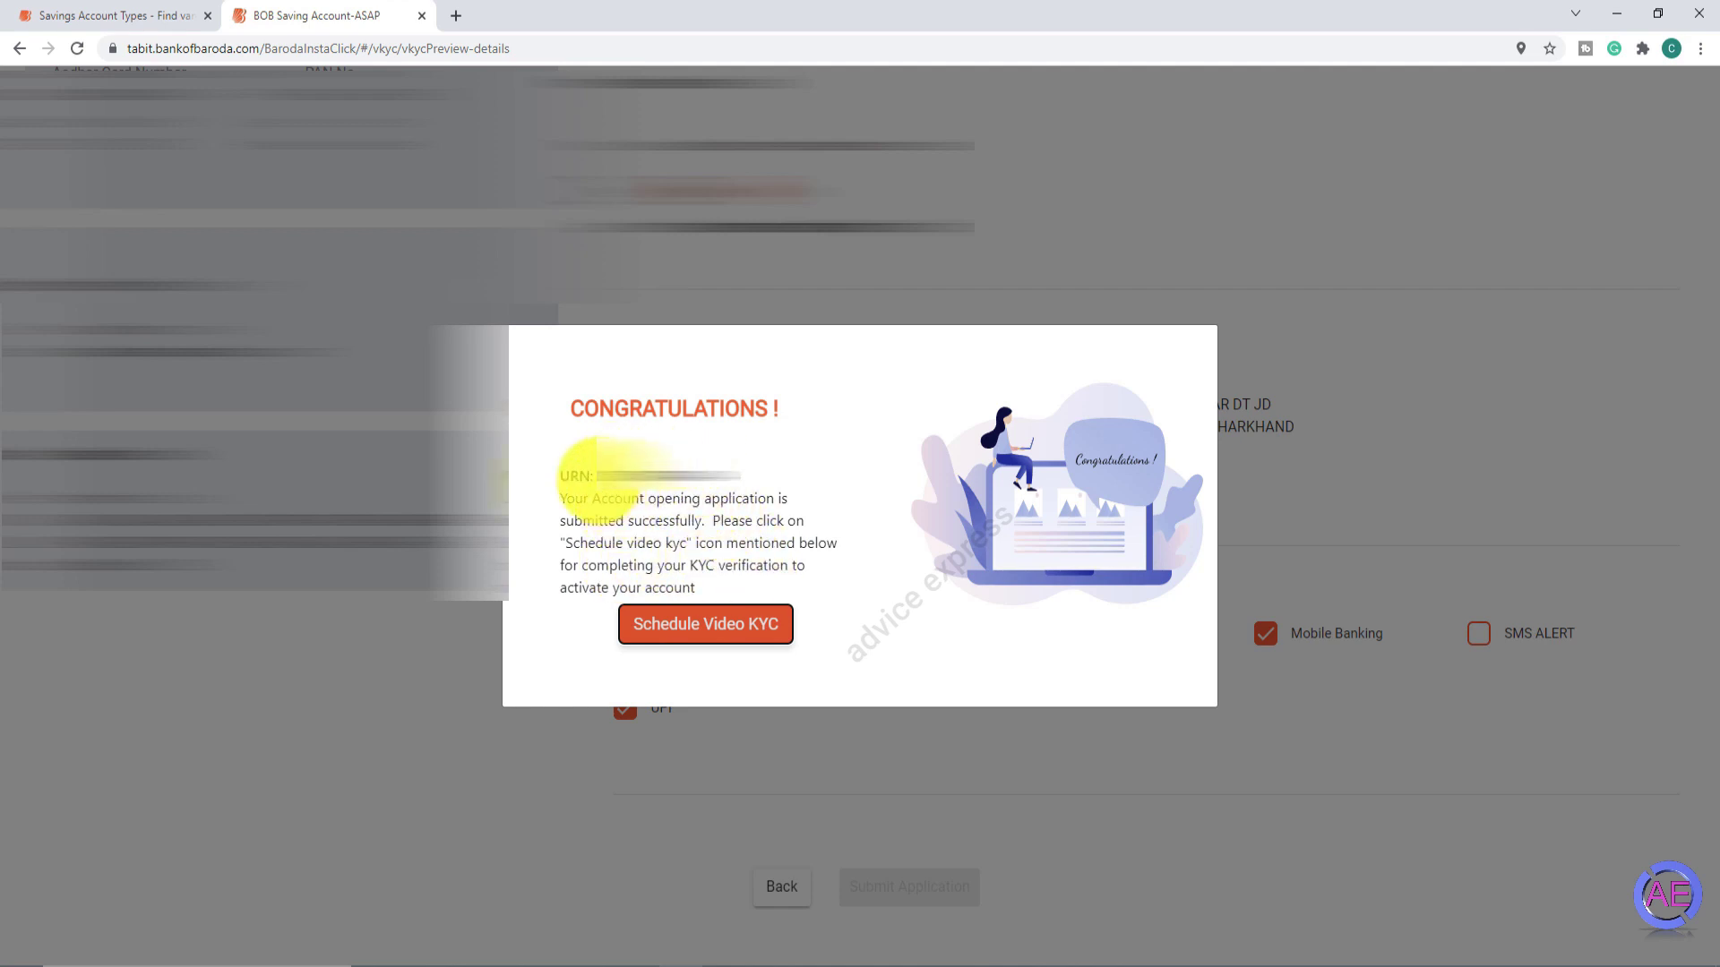
drag(597, 474, 708, 471)
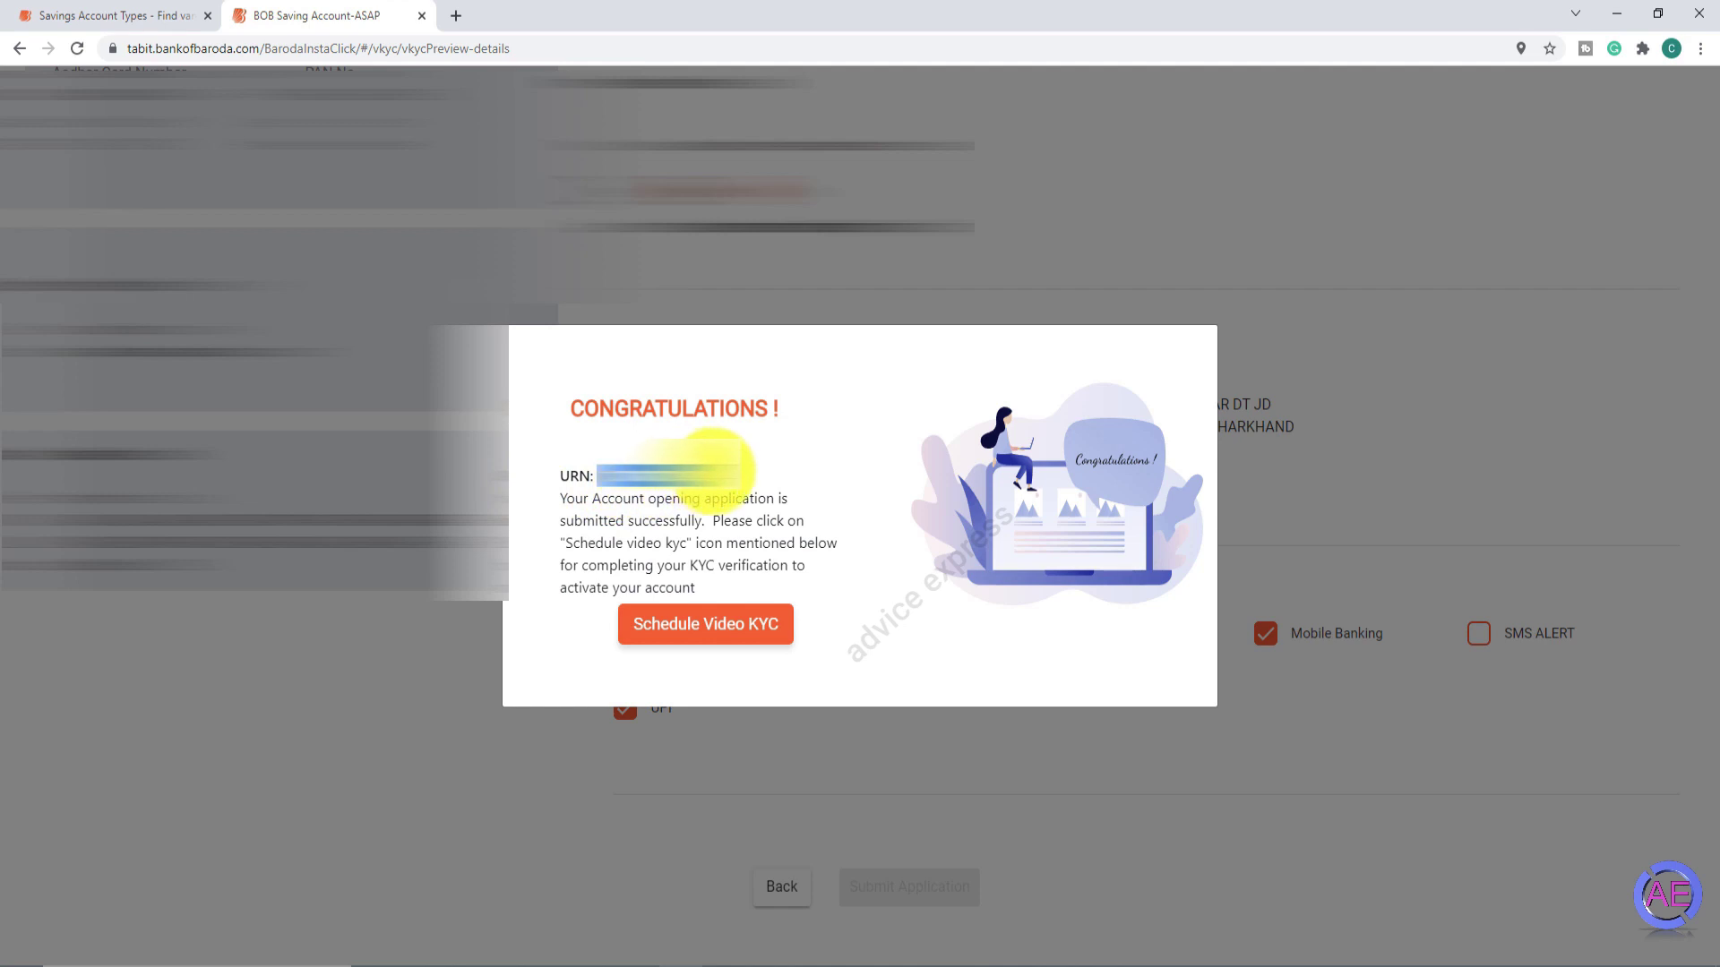
click(729, 474)
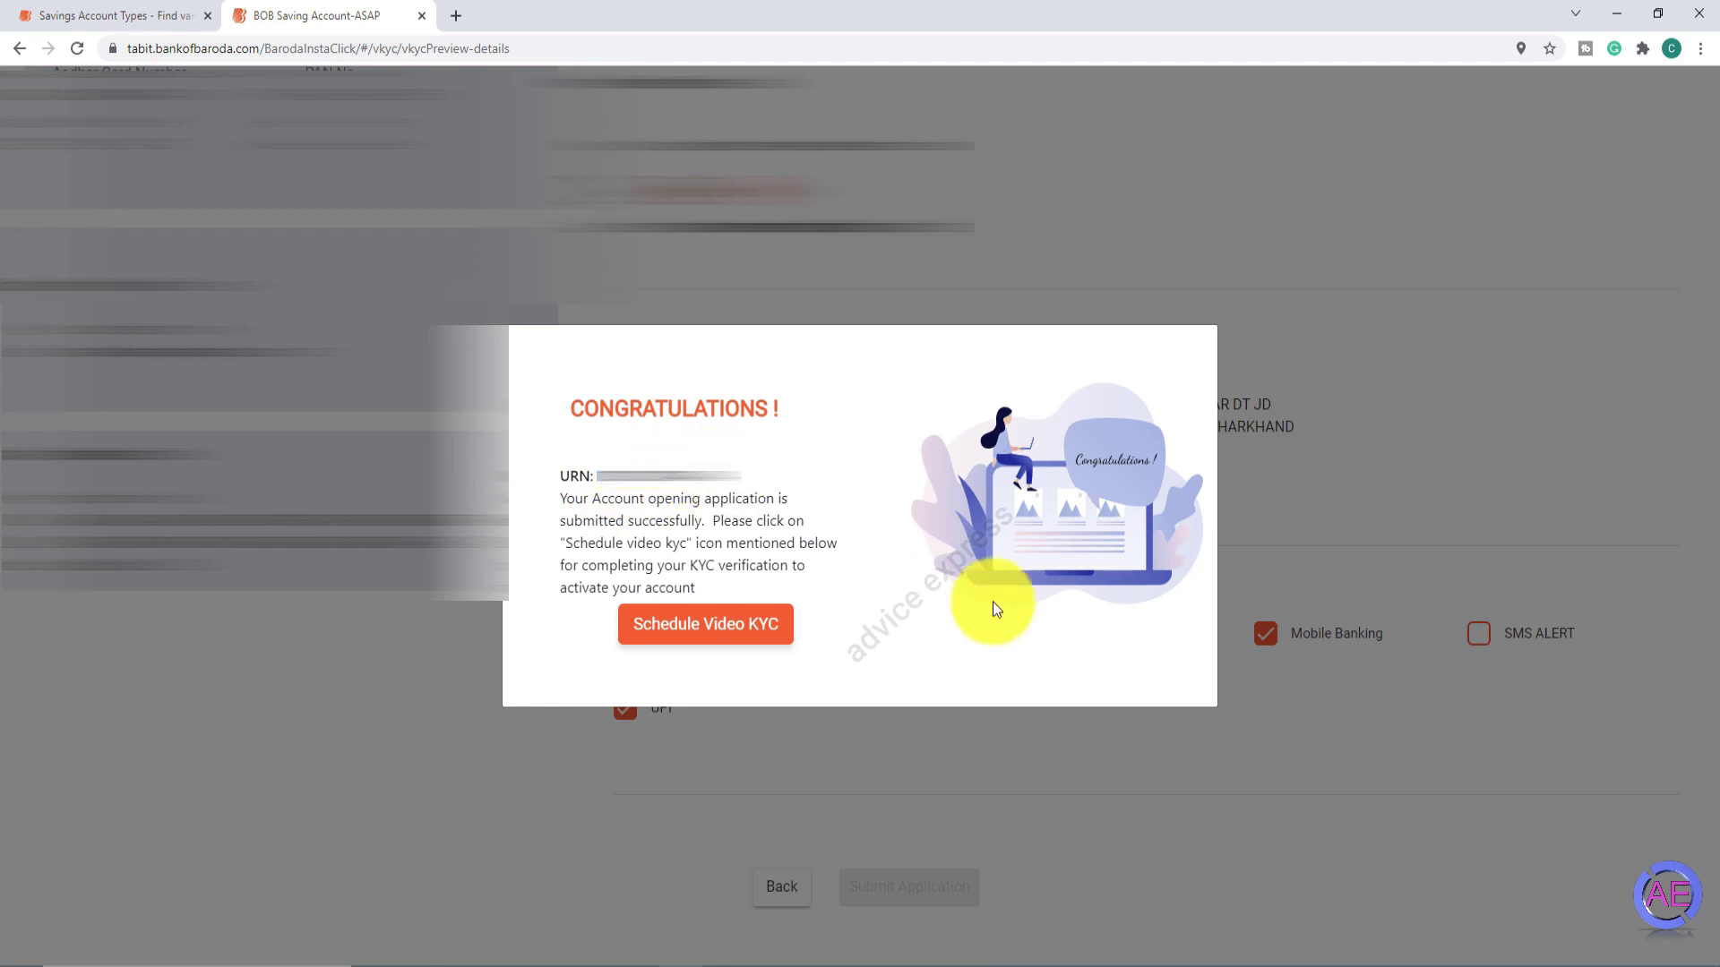
click(720, 627)
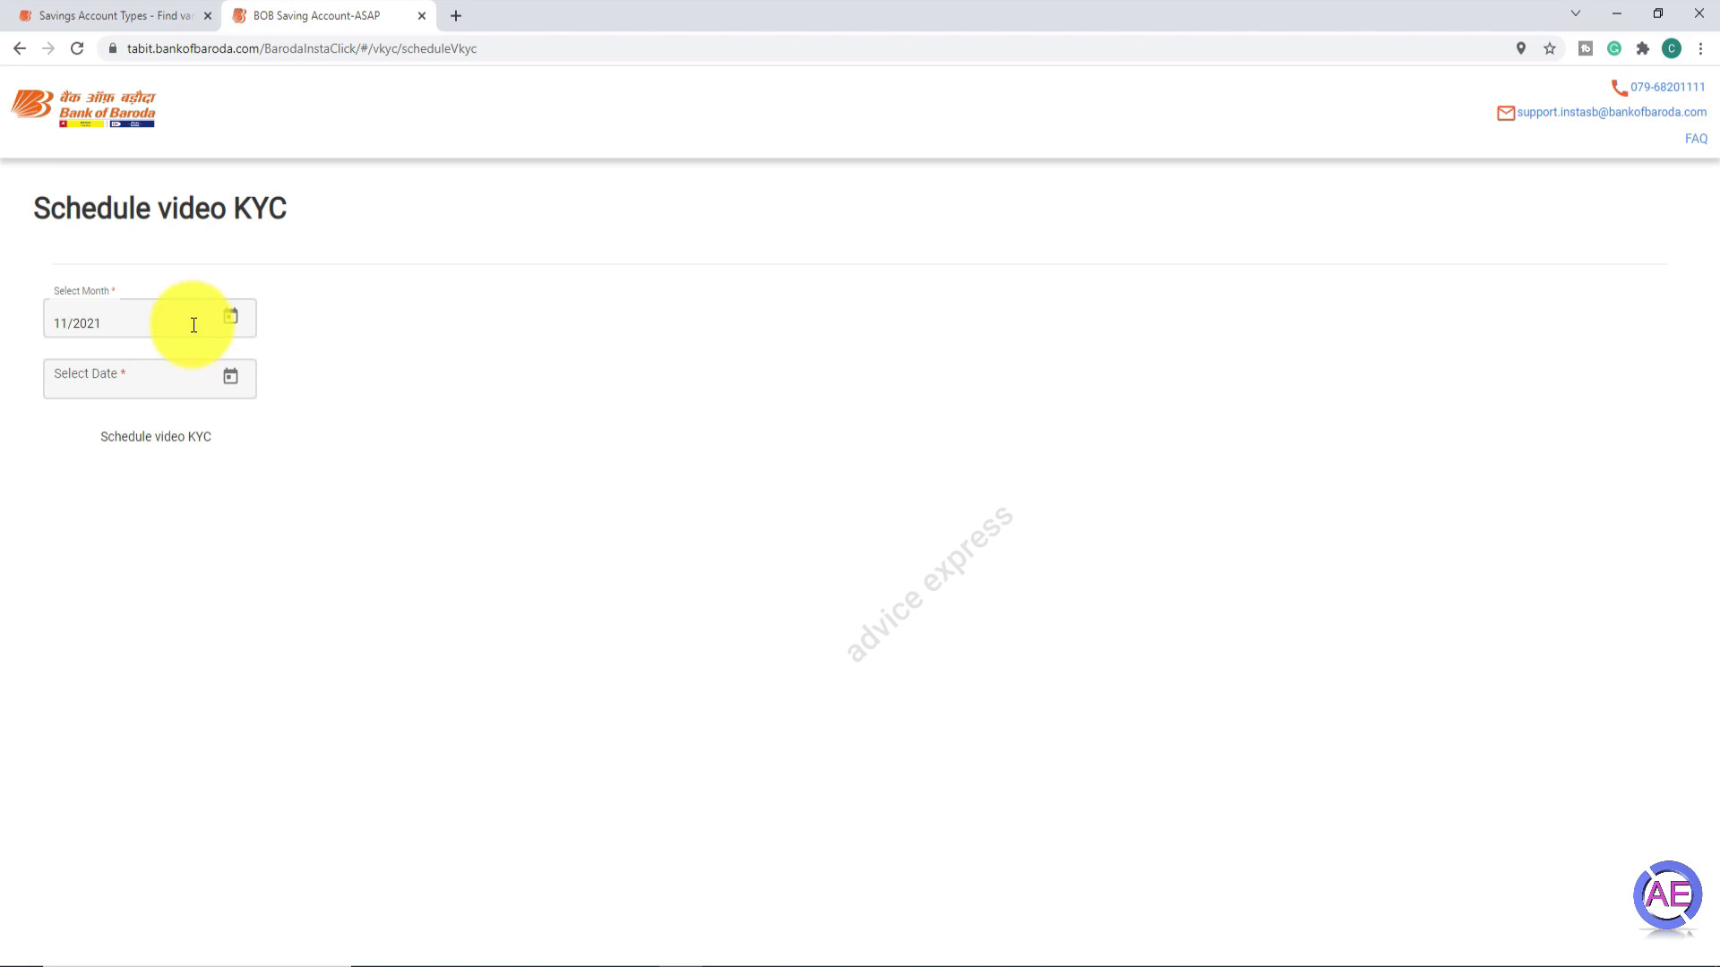
Step: Book the video KYC for 17 November 2021 in the 02:00–02:12 PM slot
click(231, 323)
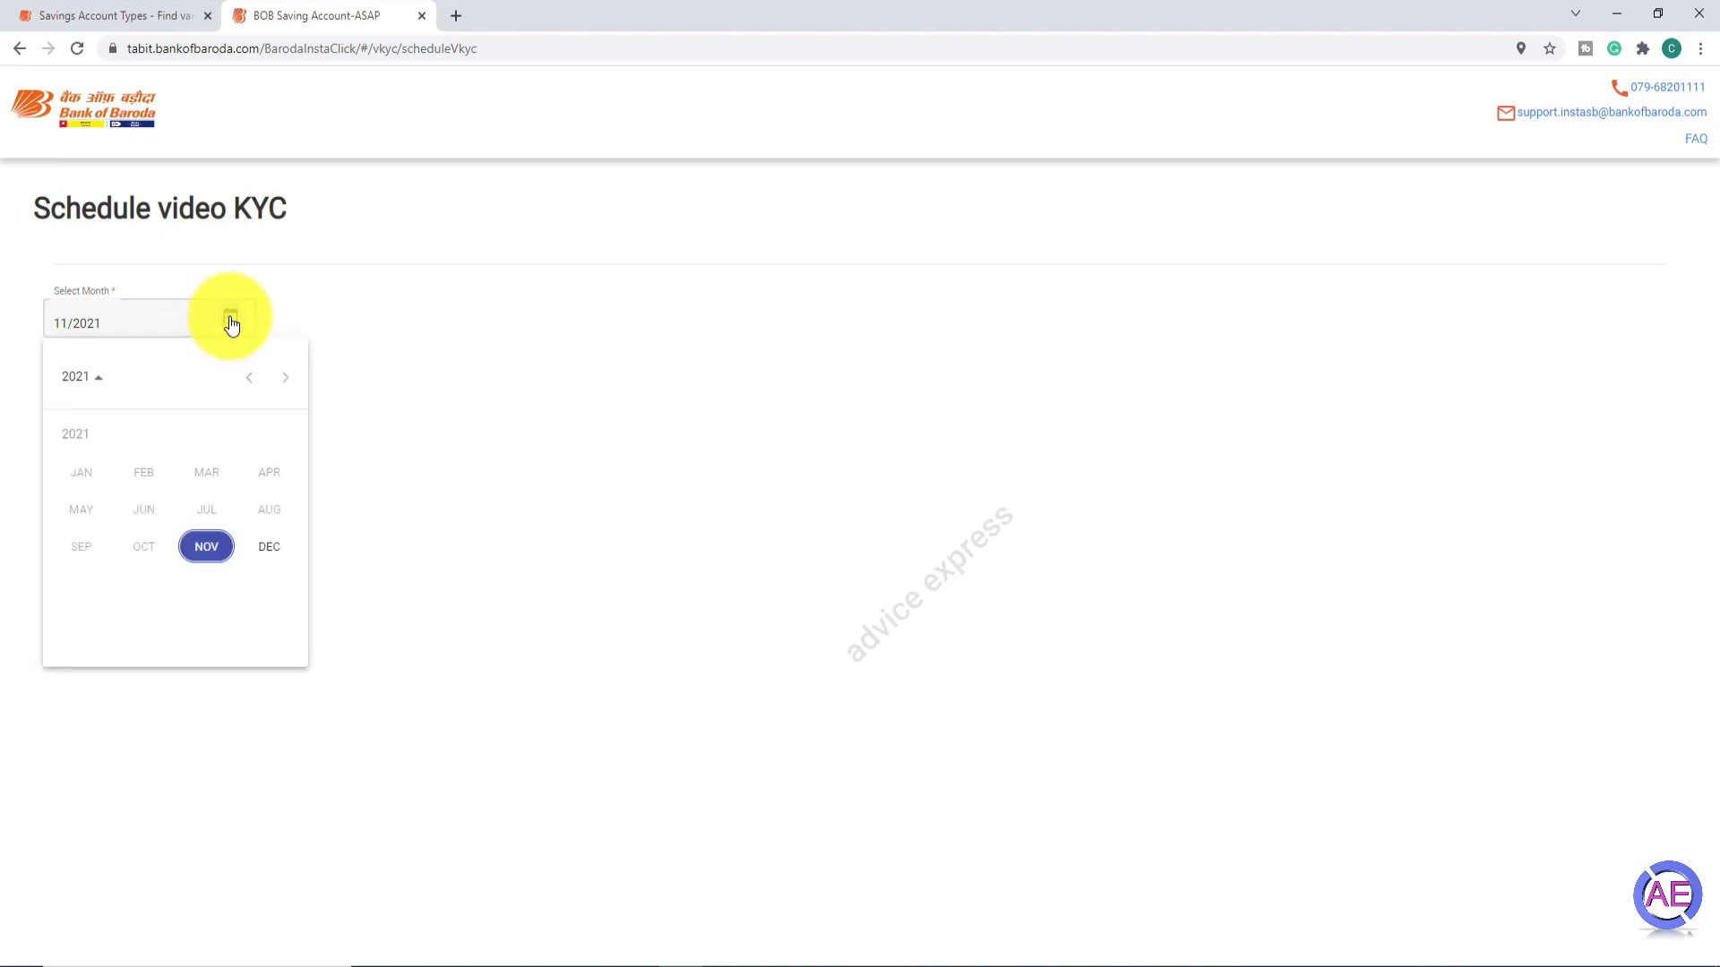
click(206, 548)
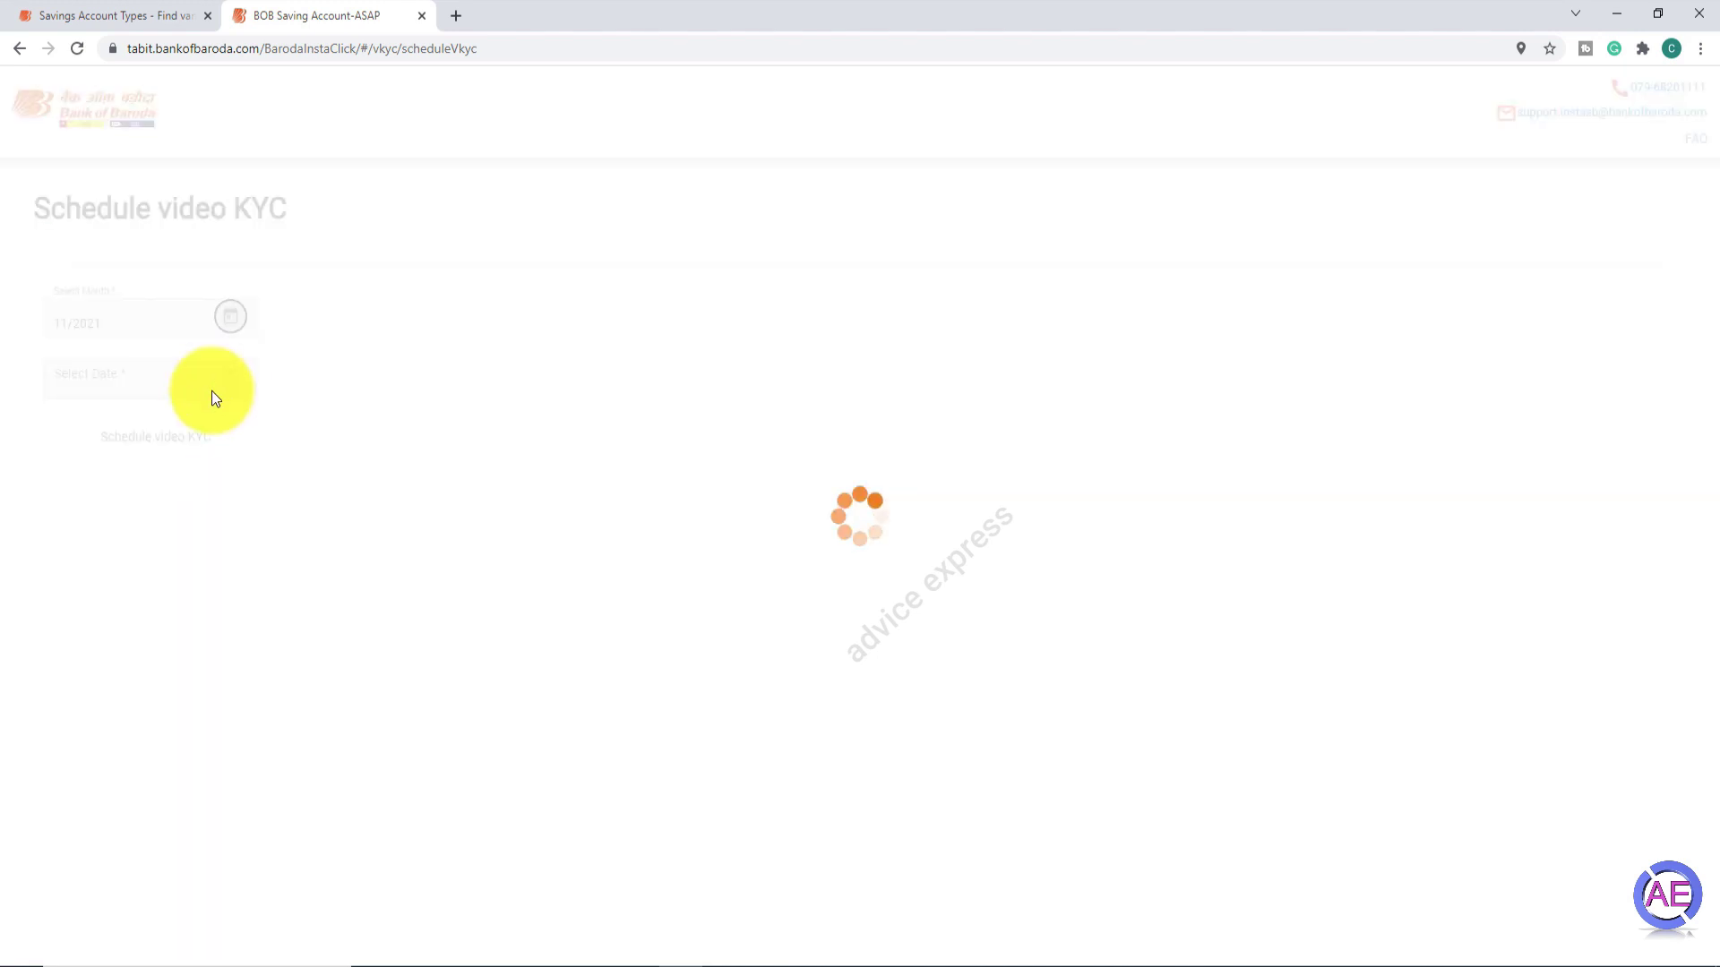
click(229, 380)
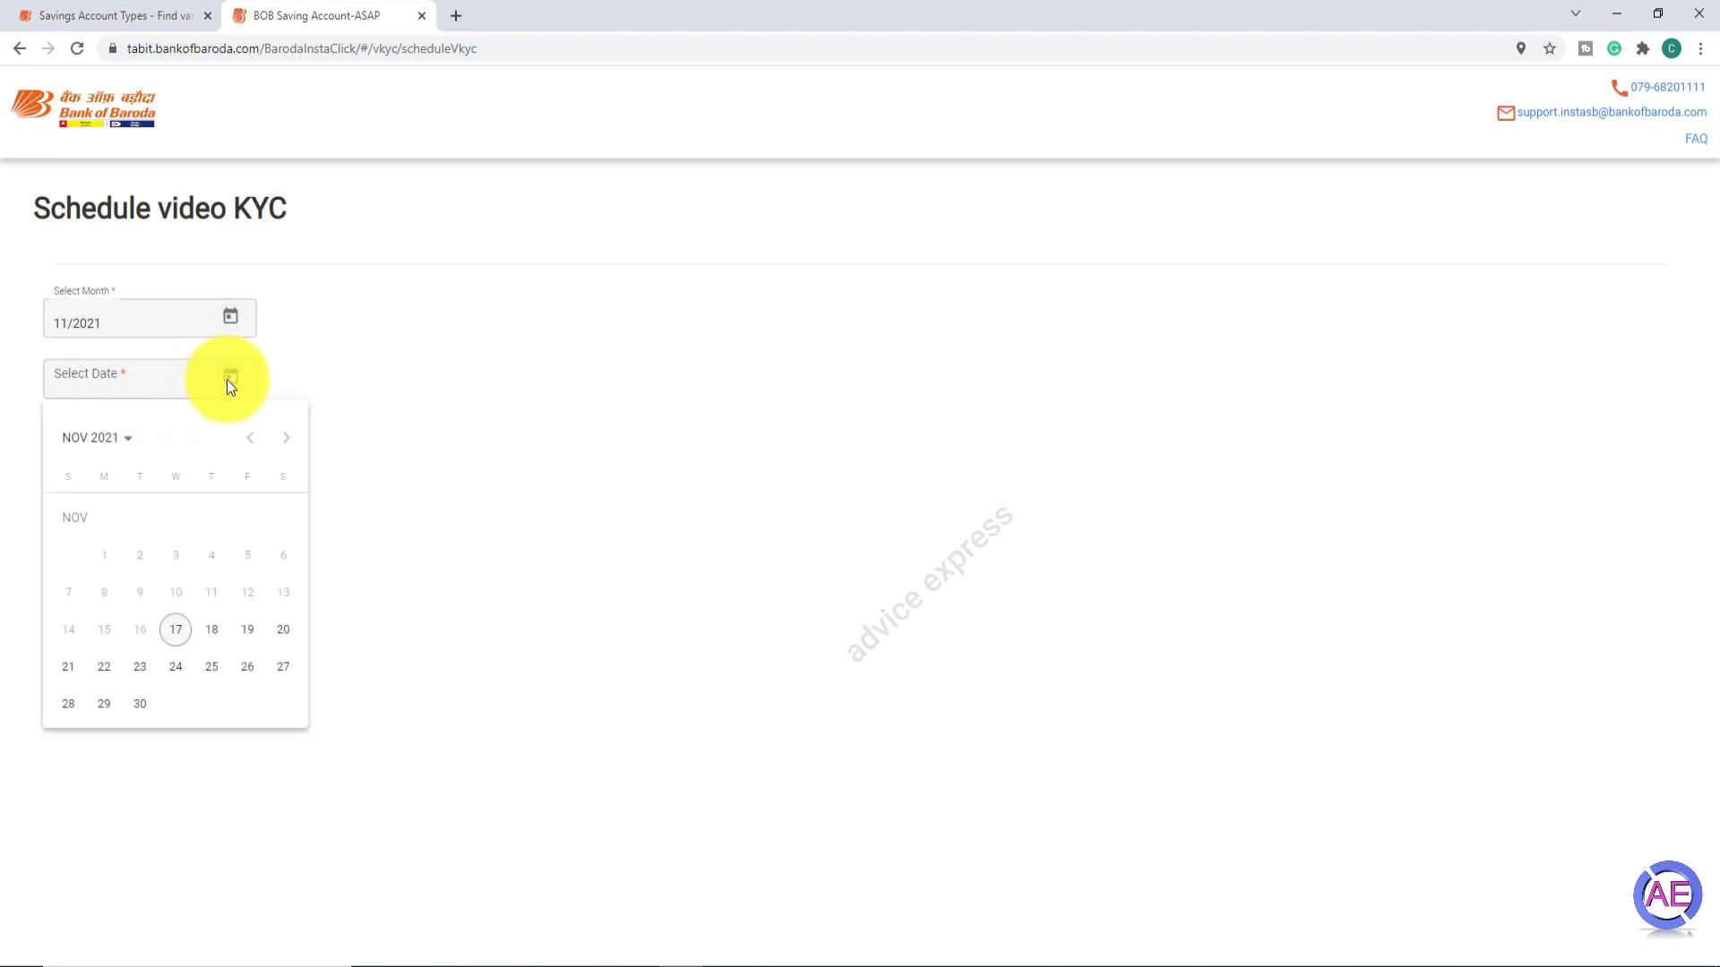
click(176, 635)
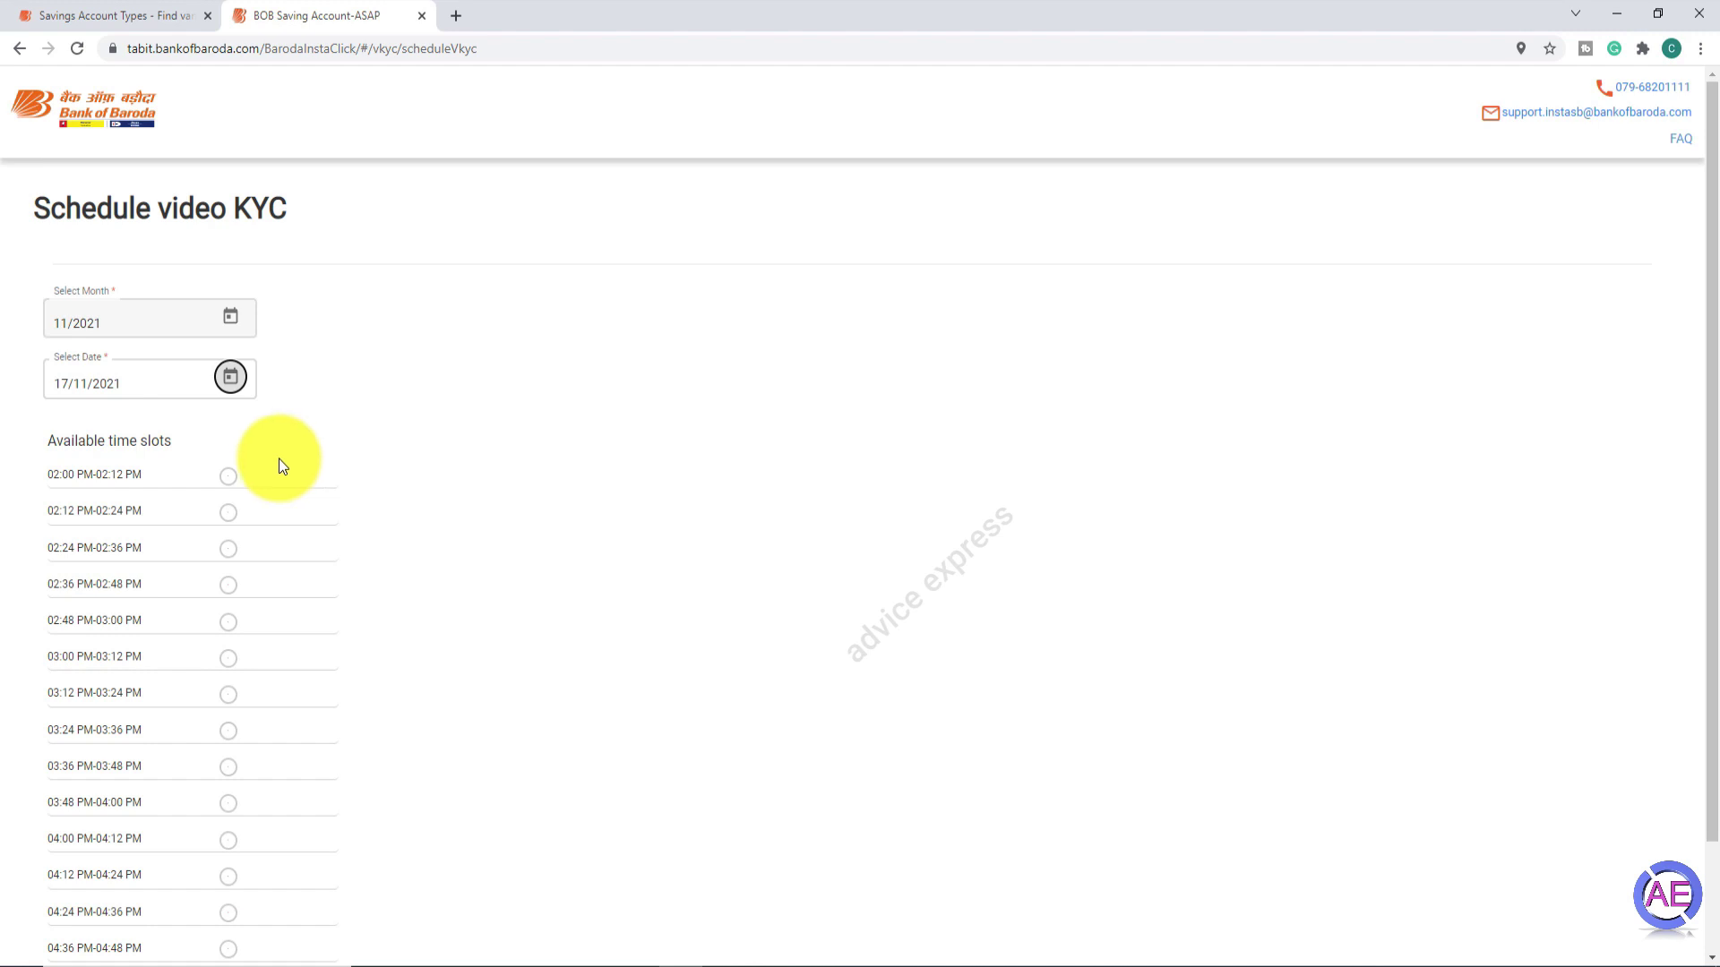
scroll(278, 465, down, 1)
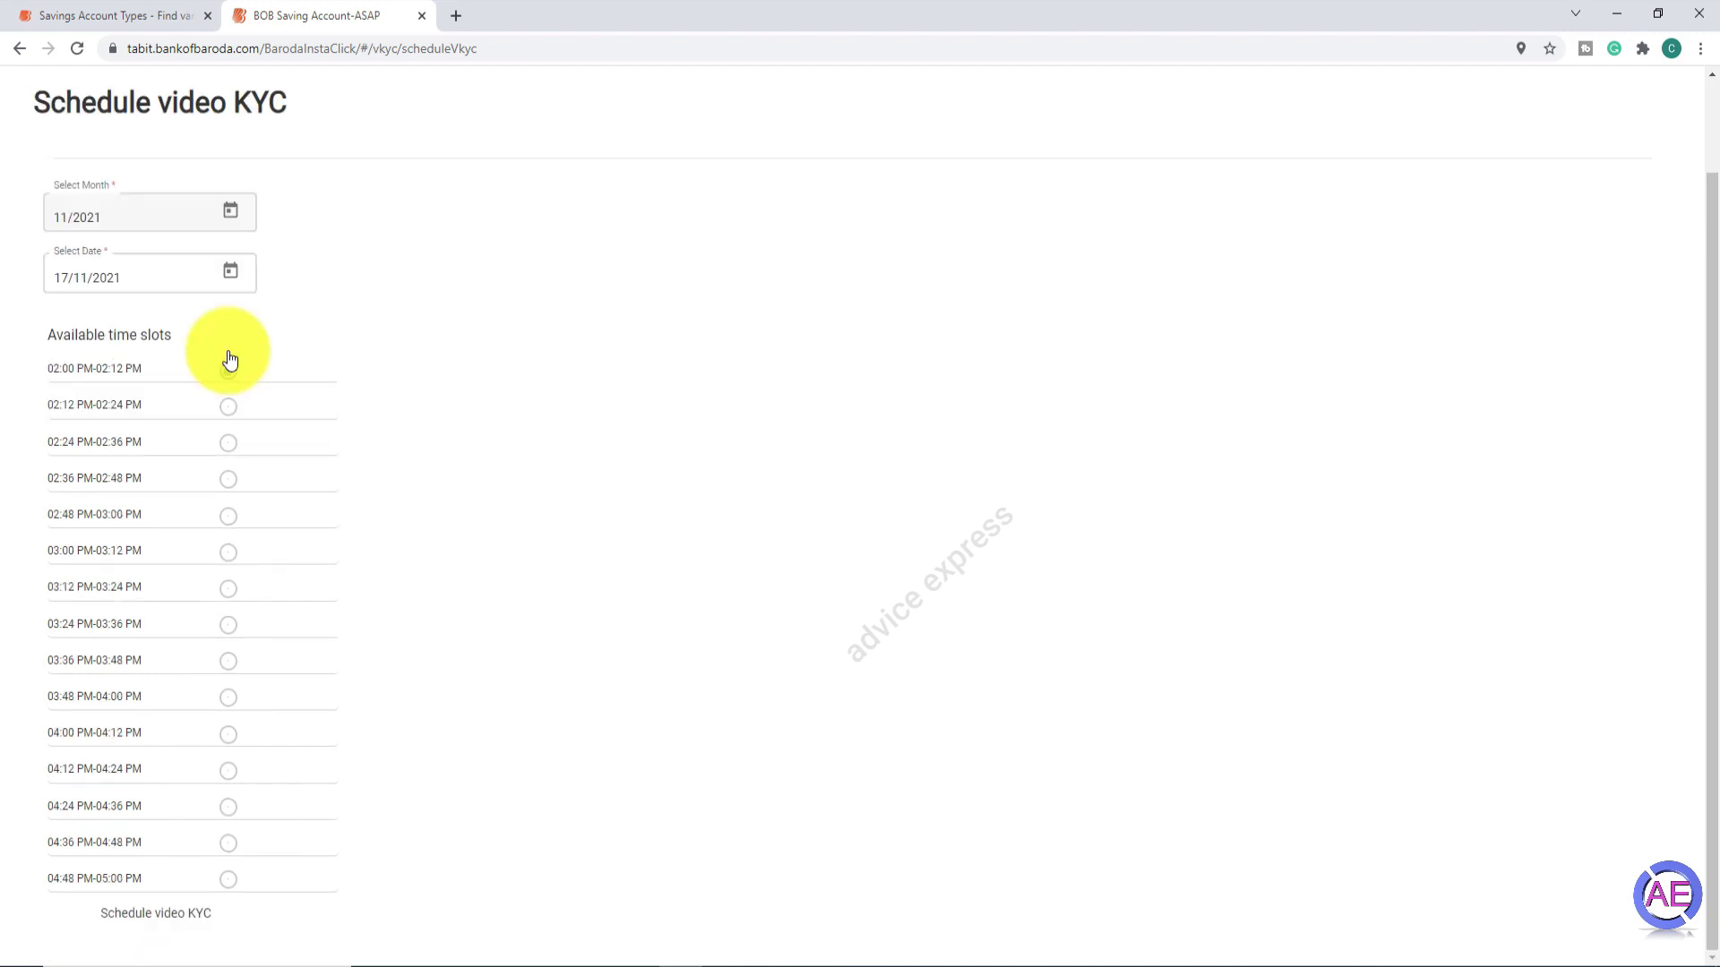
click(158, 919)
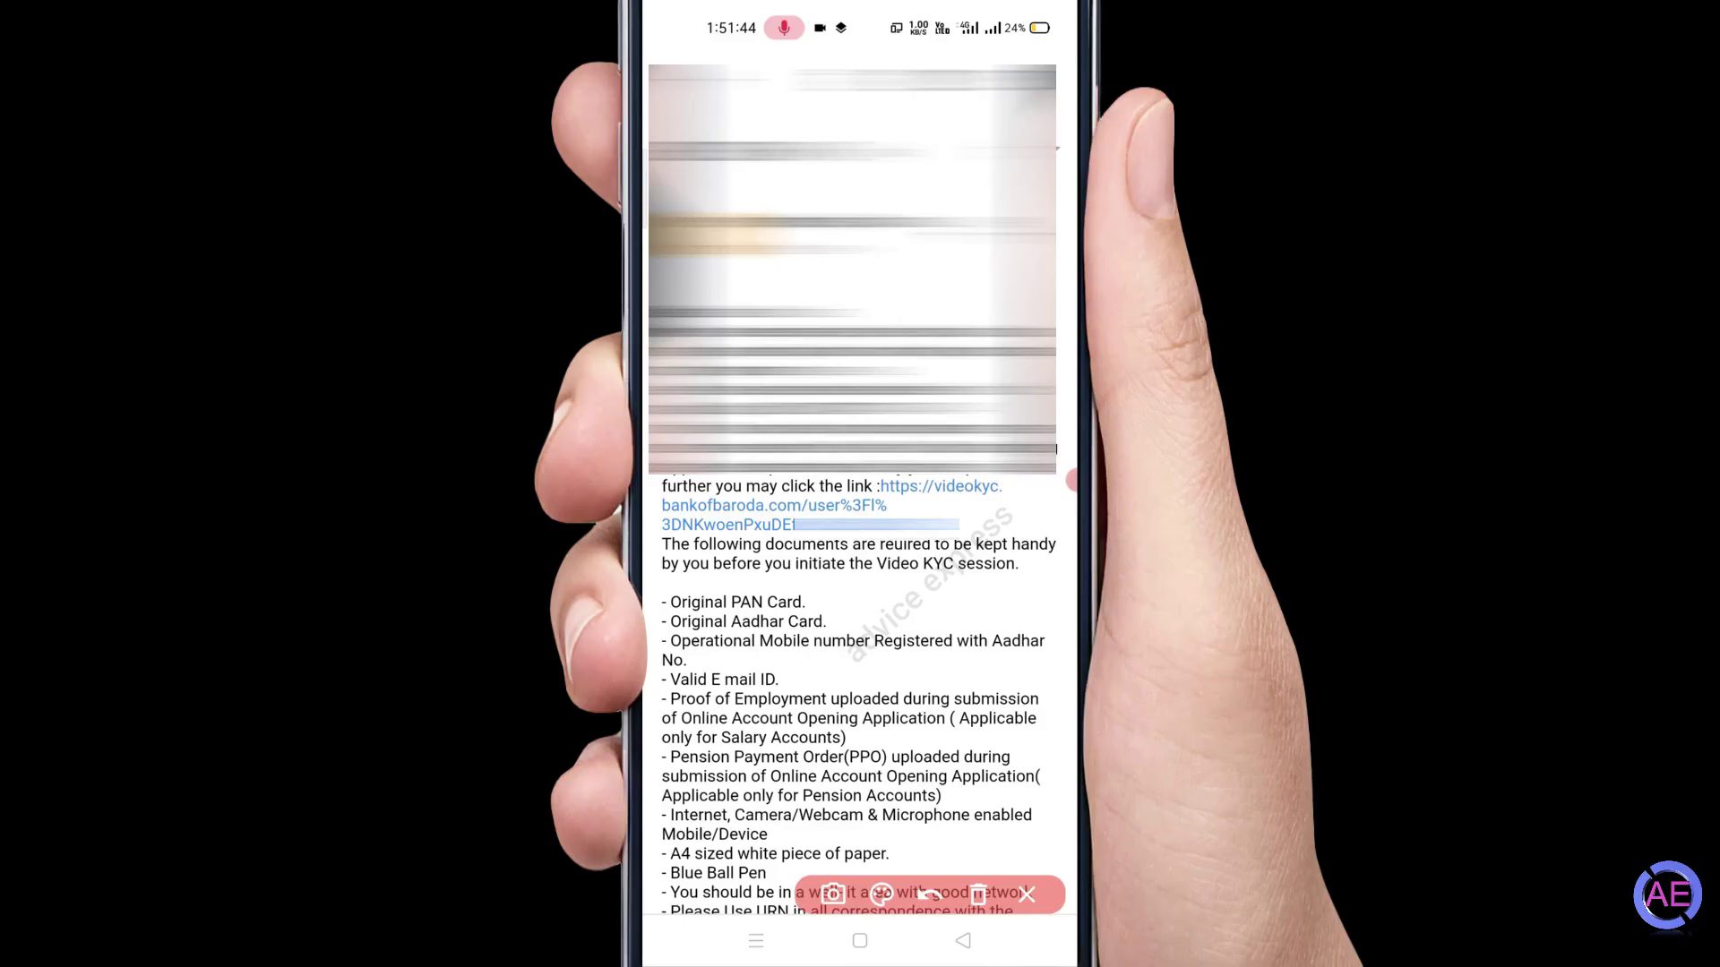
Step: Open the SMS video KYC link in Chrome on the phone and submit the received OTP
drag(899, 496, 989, 494)
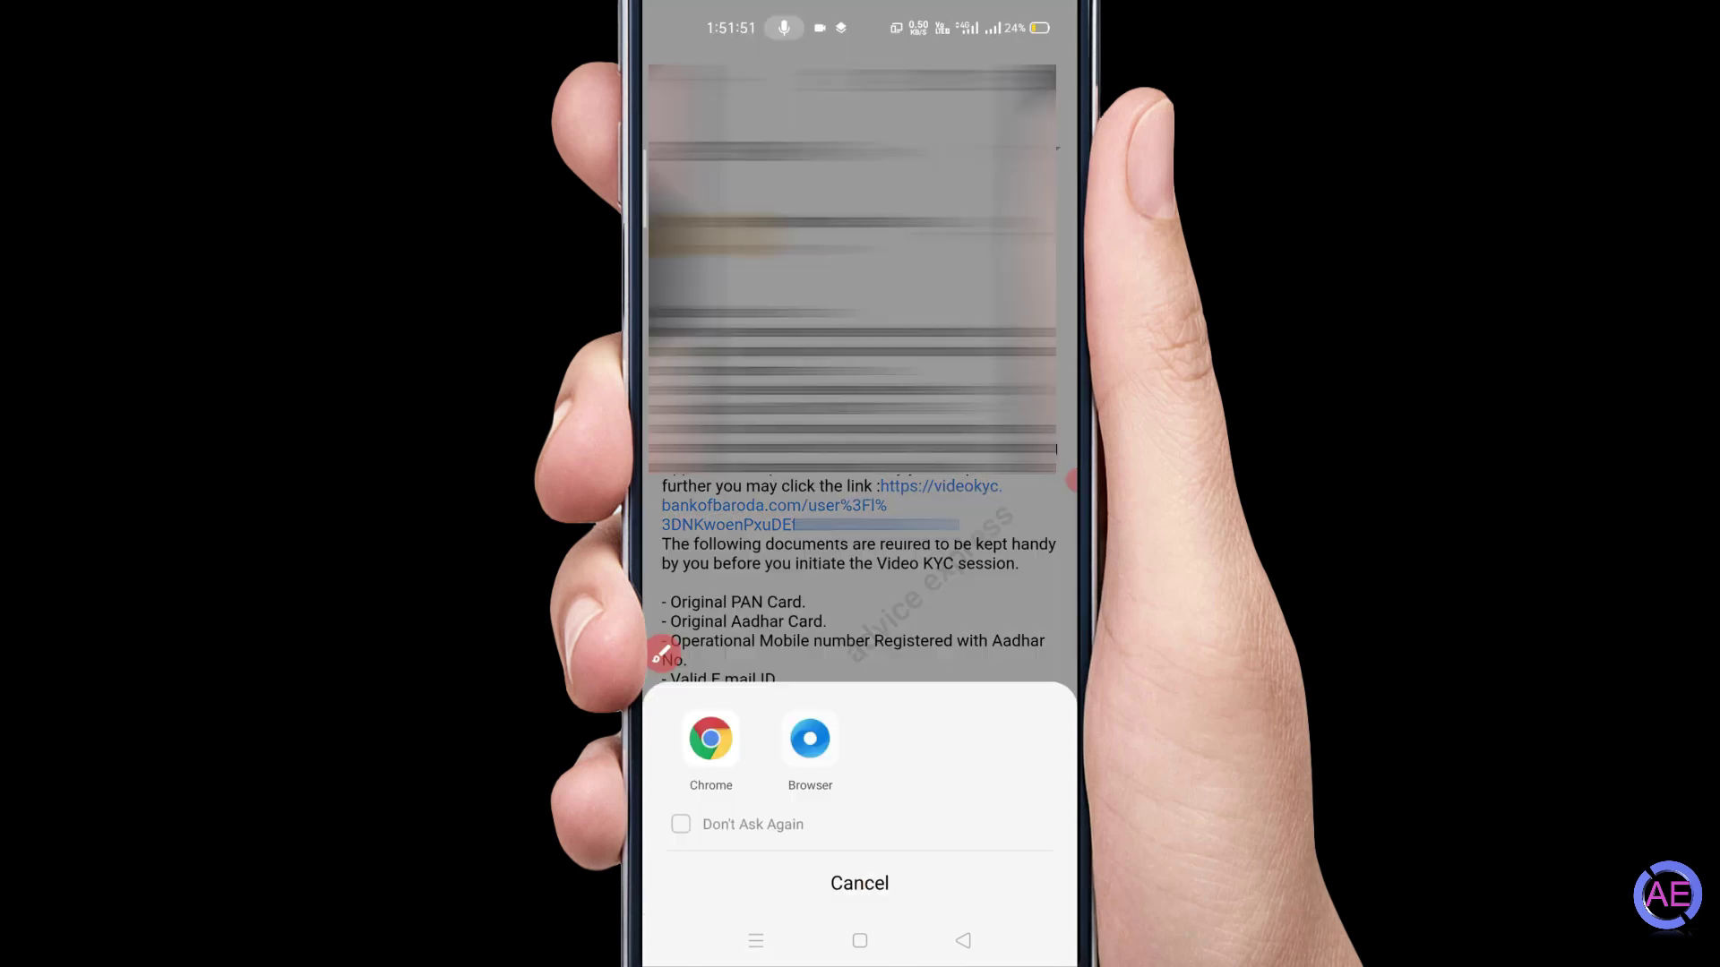
click(710, 738)
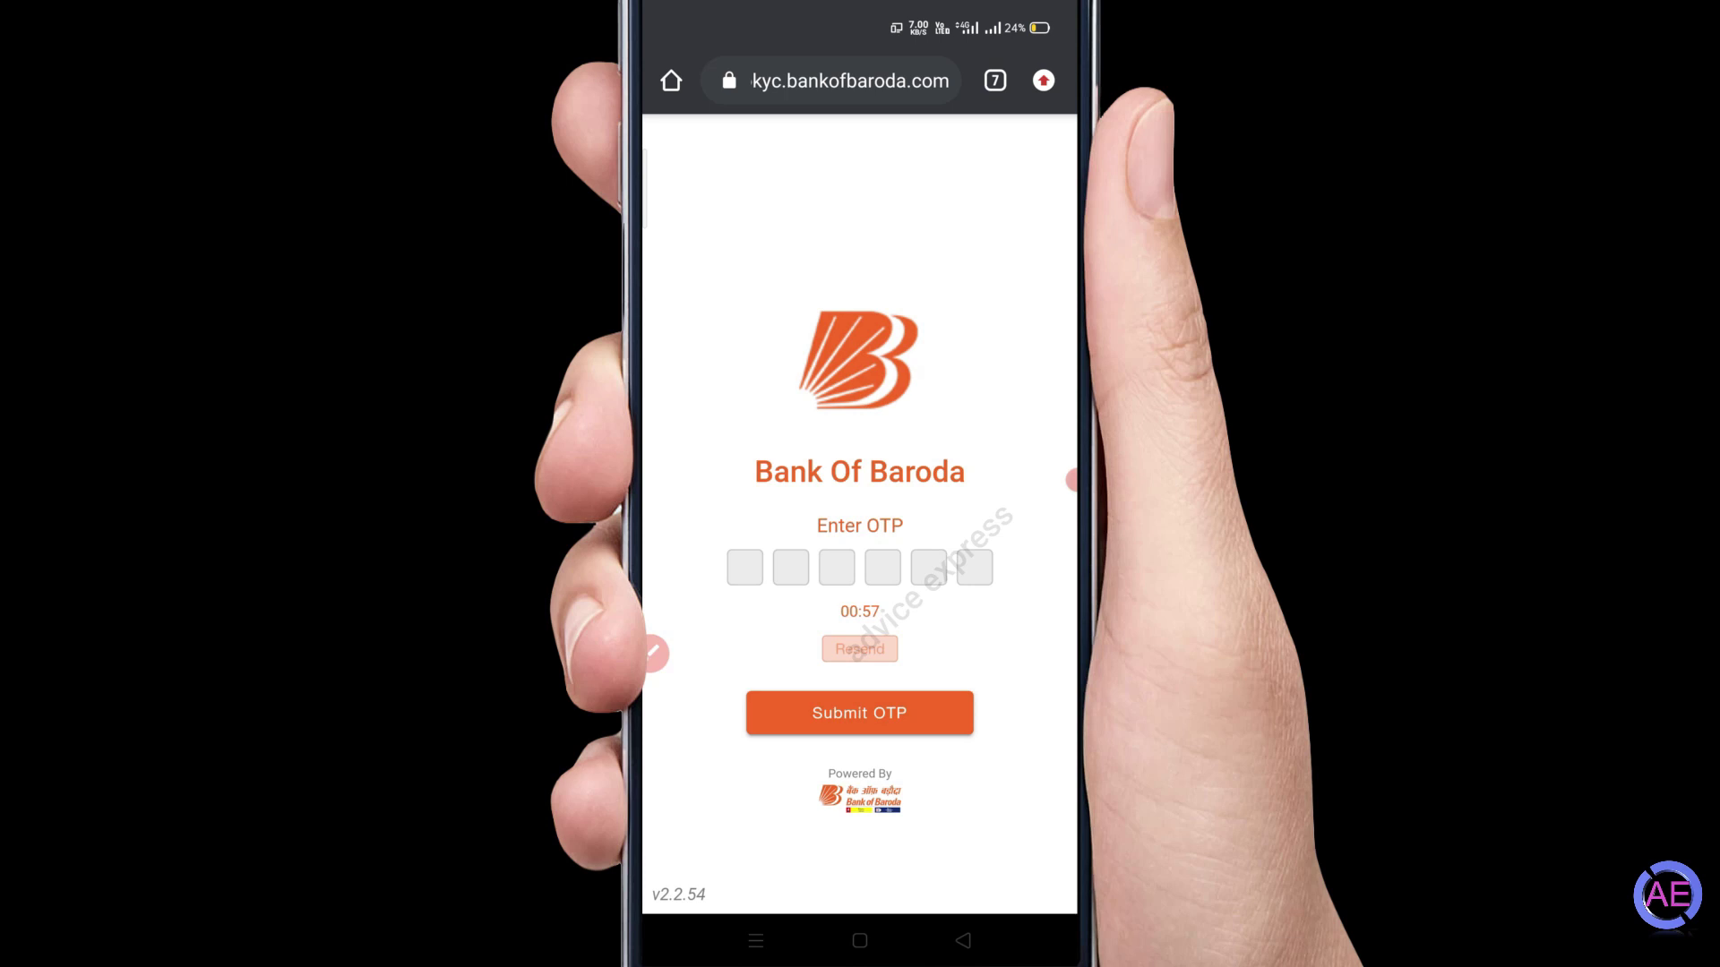
click(745, 567)
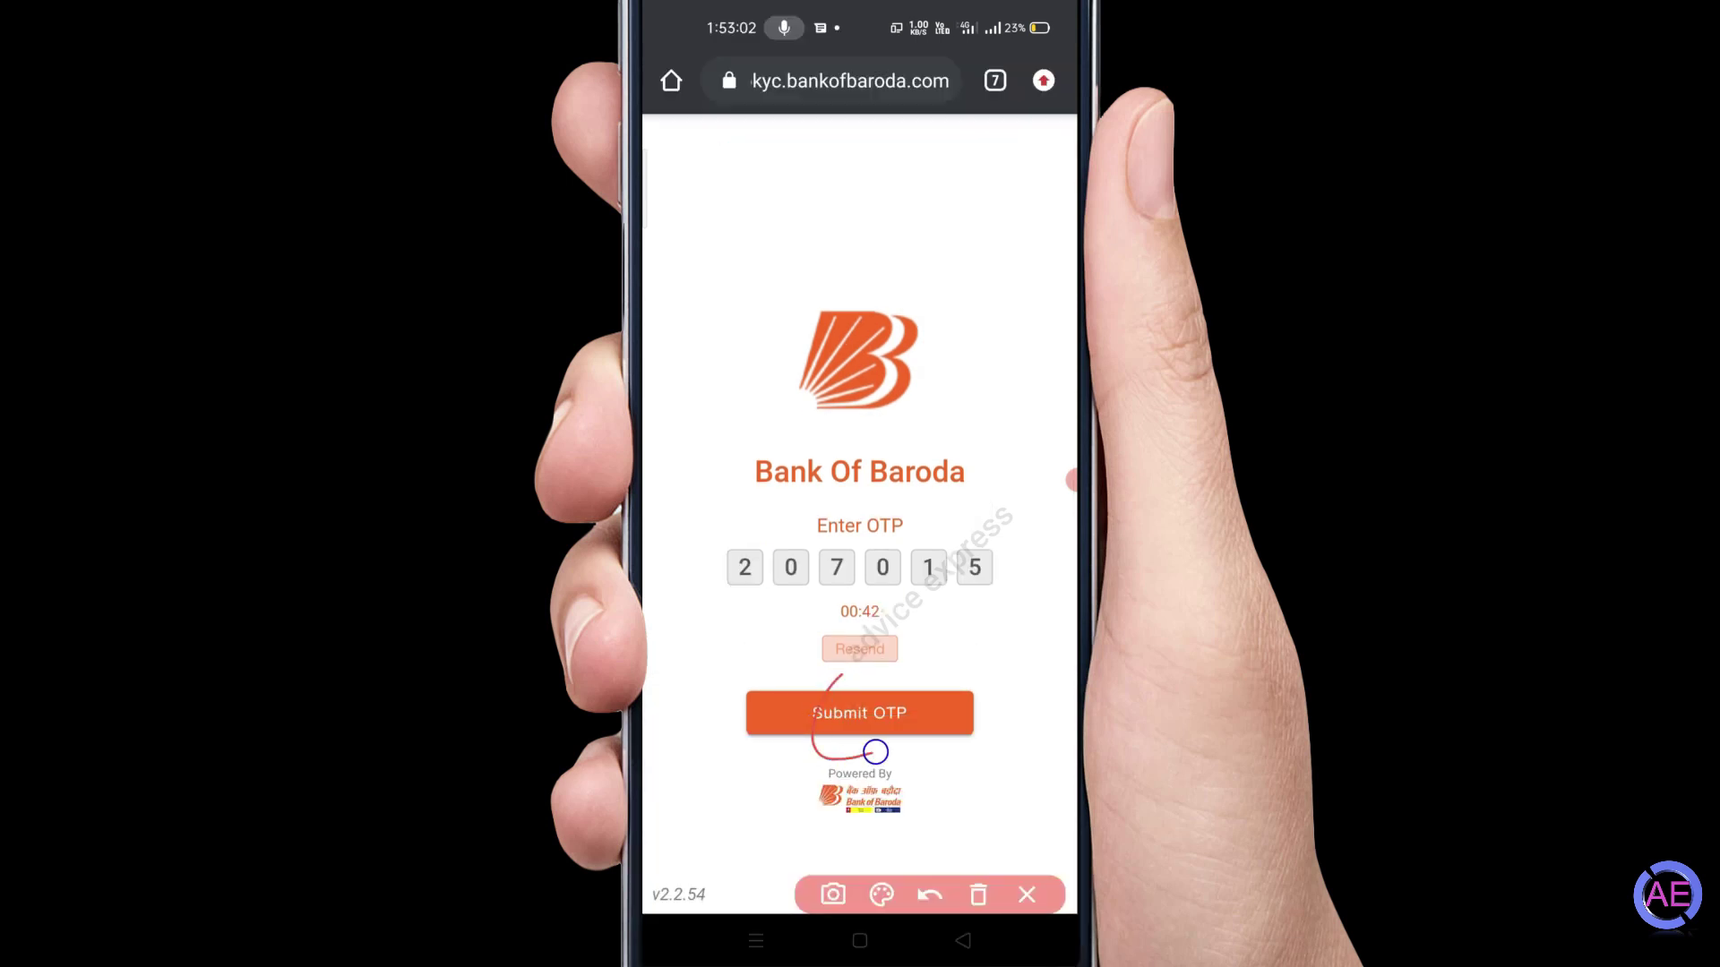
drag(891, 757, 833, 672)
click(979, 894)
click(1026, 894)
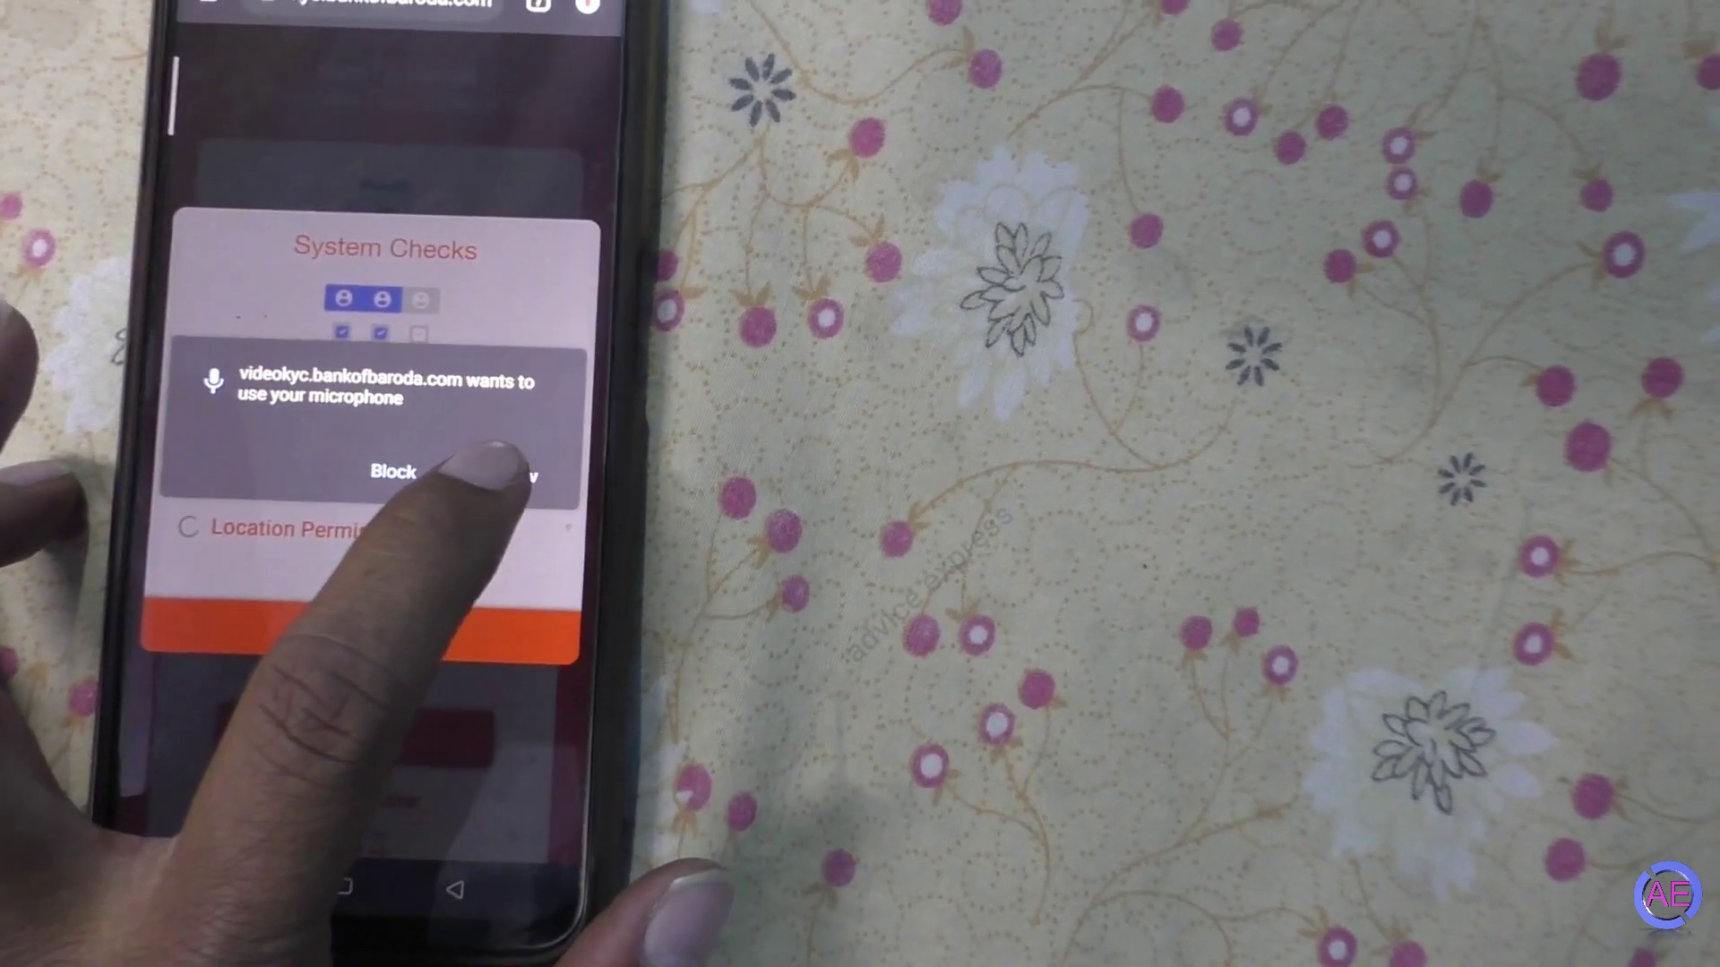
Step: Allow microphone and location access and start the session, which reports it's scheduled for 17 November 2021
click(527, 475)
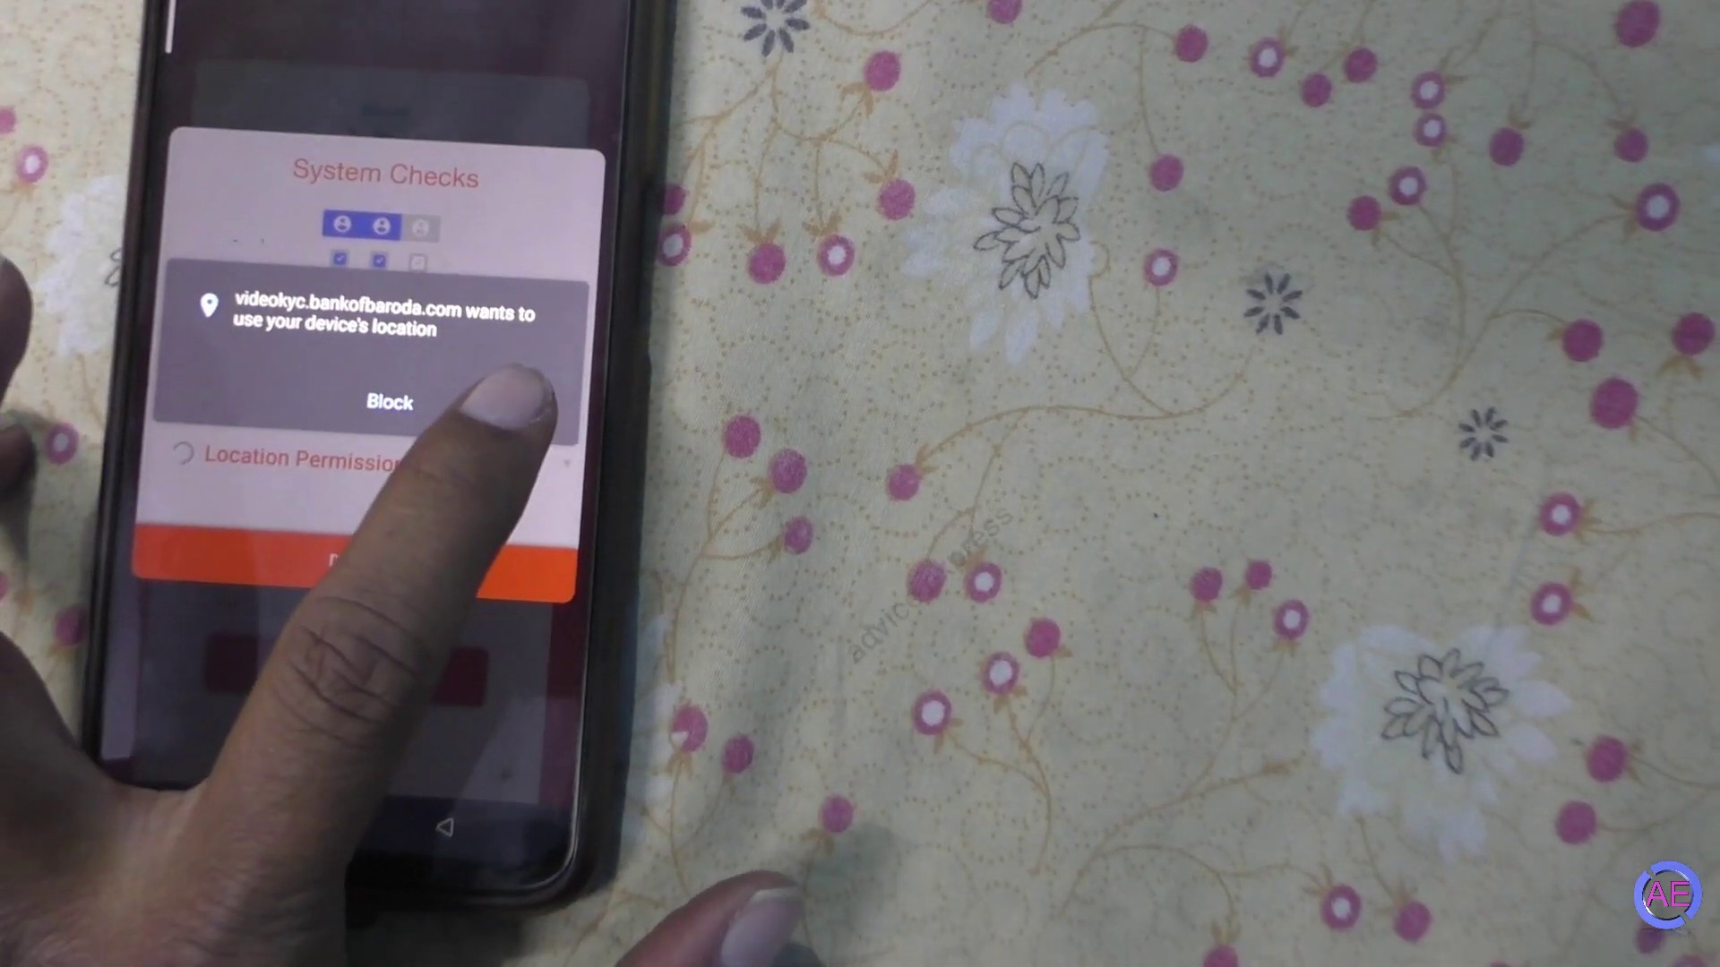
click(524, 448)
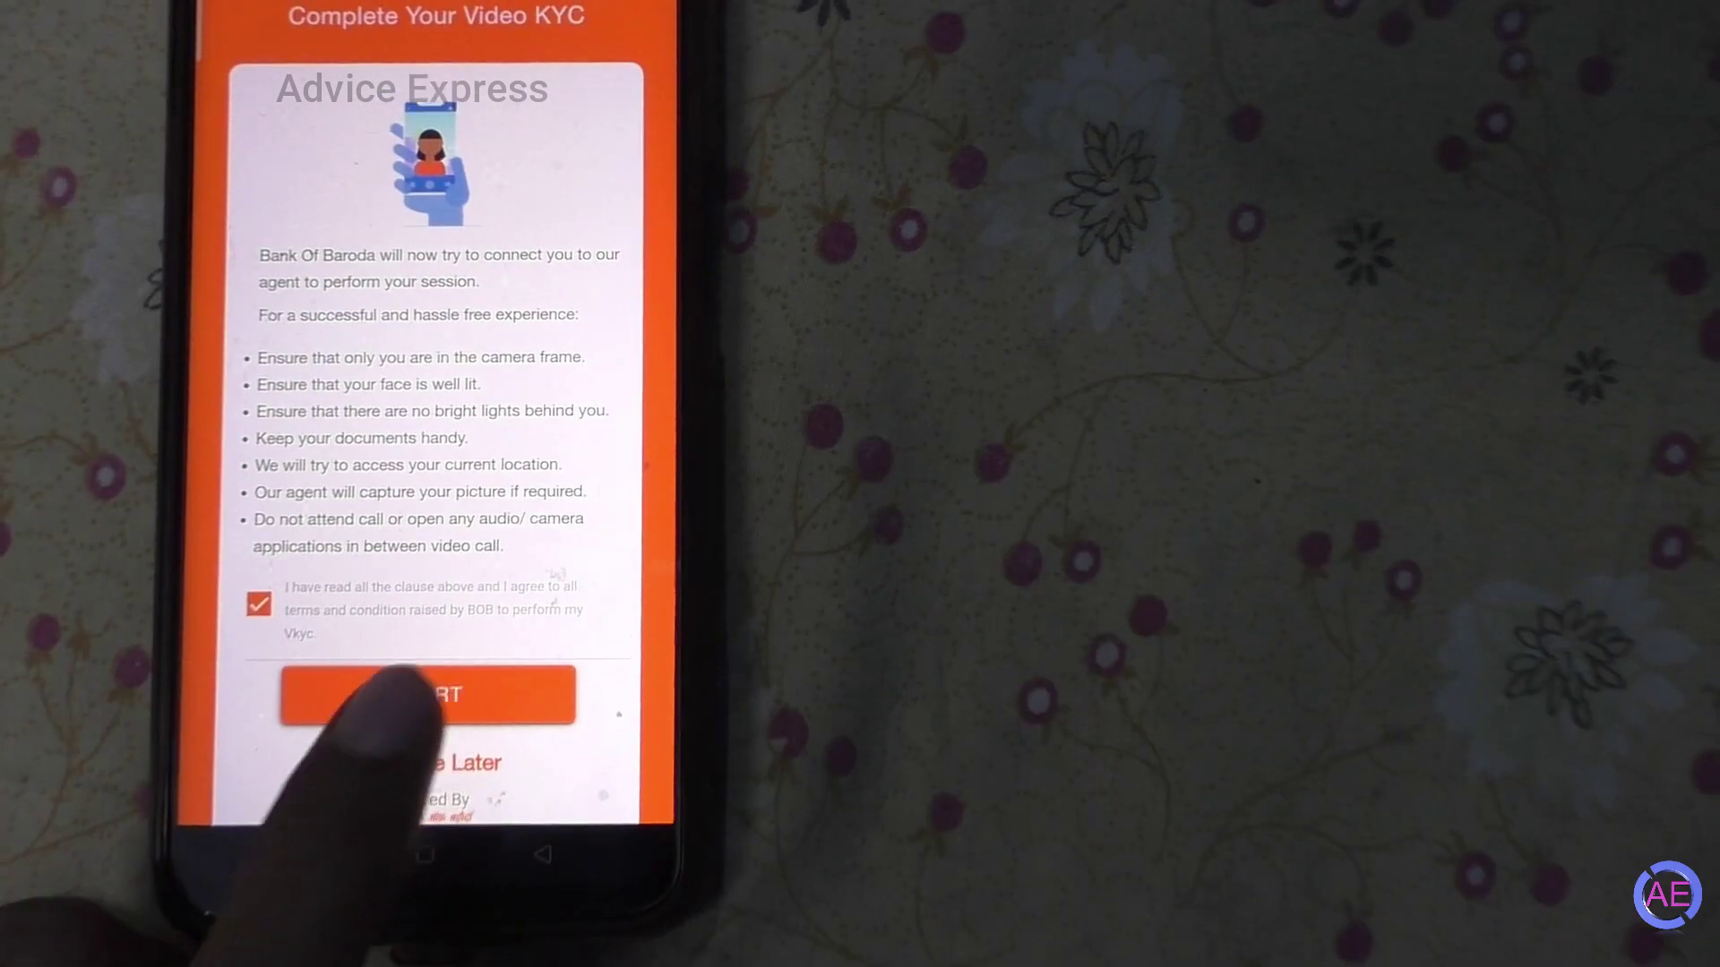
click(358, 618)
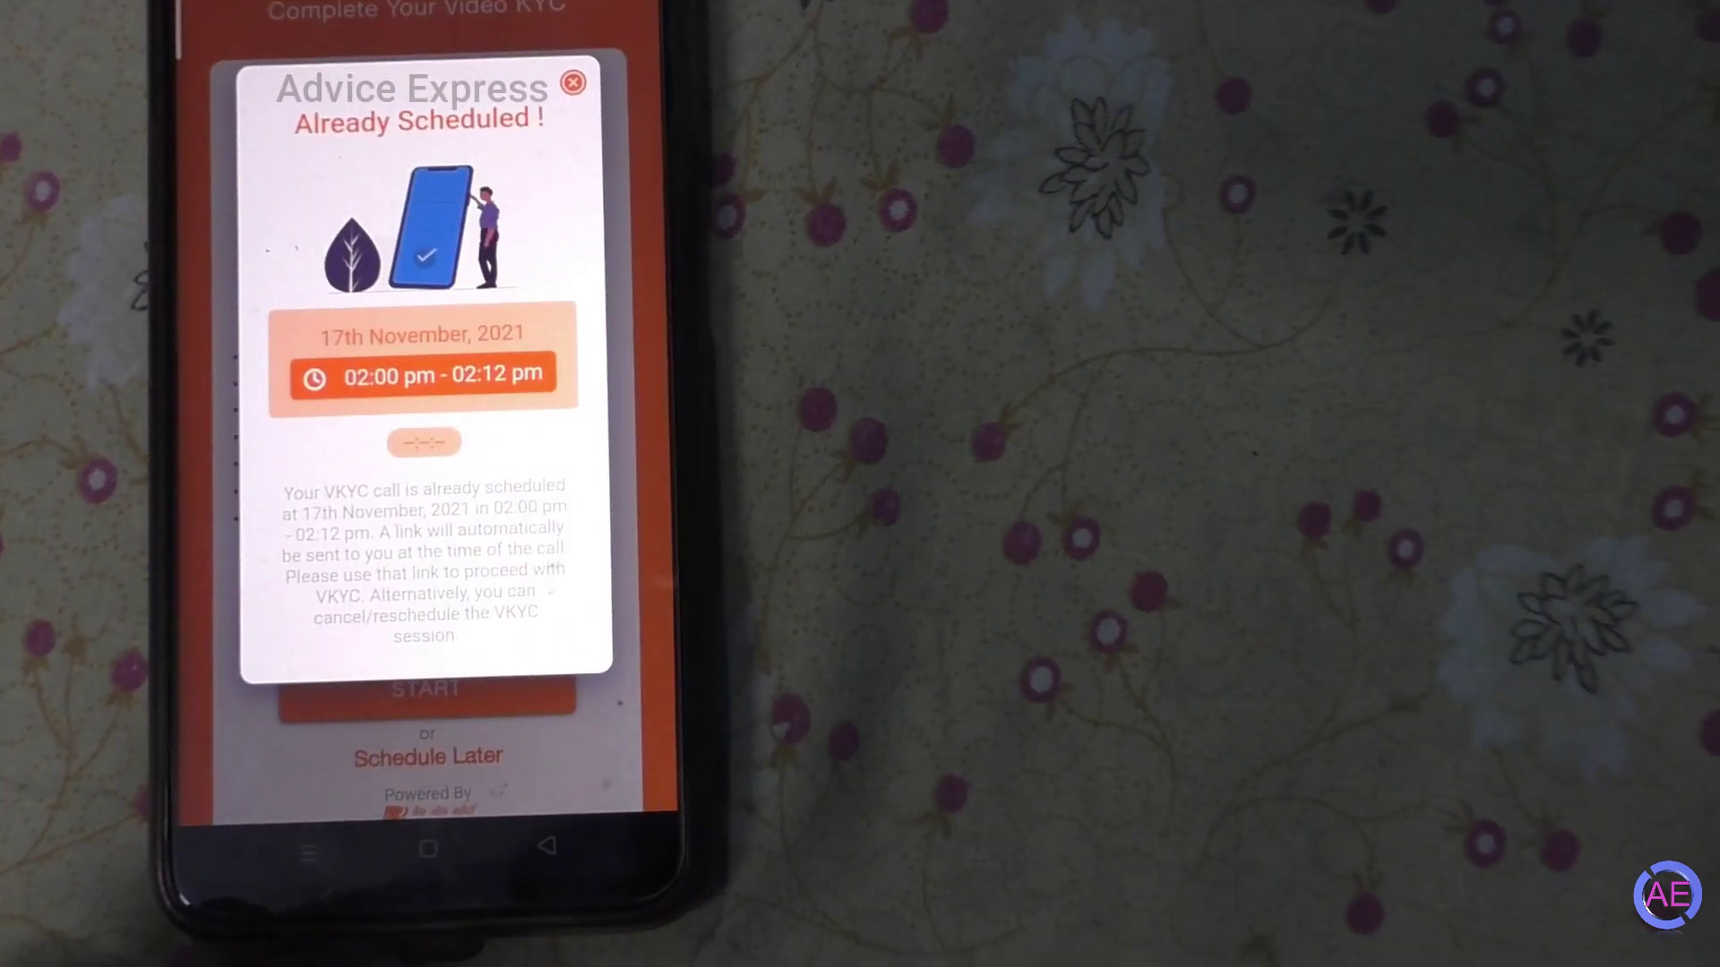